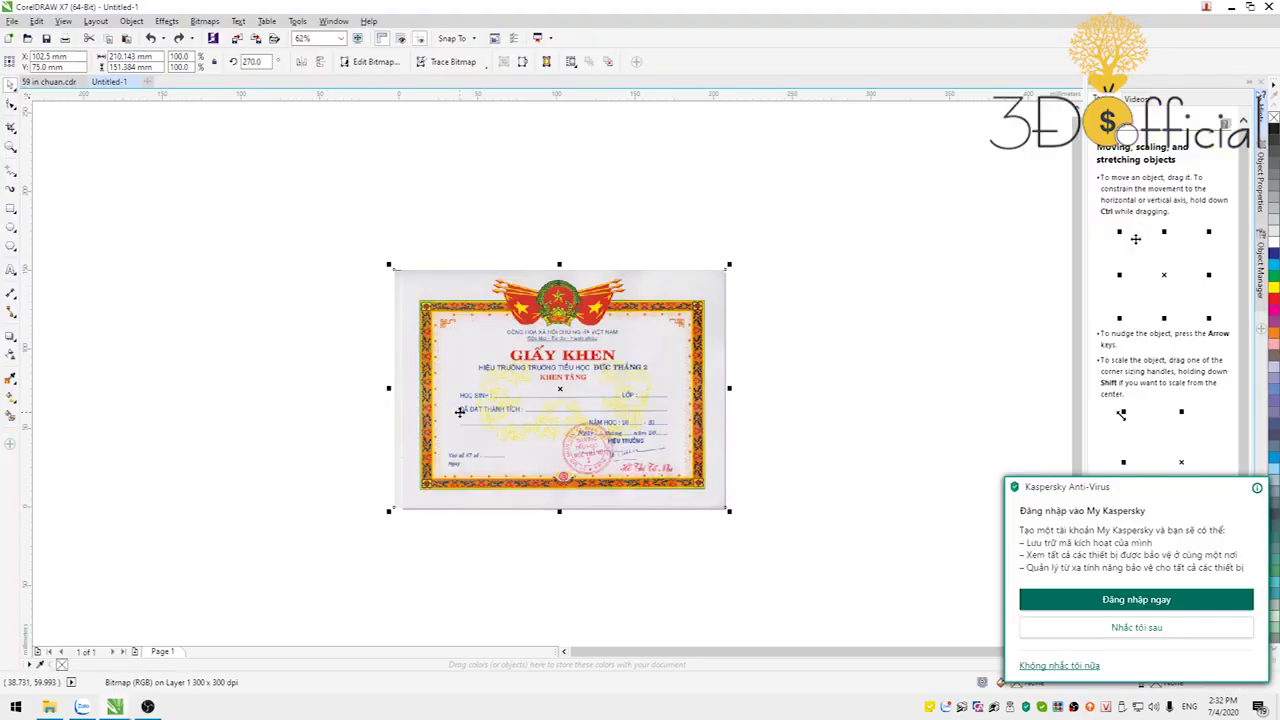
Step: Crop the left edge of the certificate scan inward with the Shape tool to remove the grey strip beside the paper
{"action": "scroll", "coordinate": [459, 412], "scroll_direction": "up", "scroll_amount": 2}
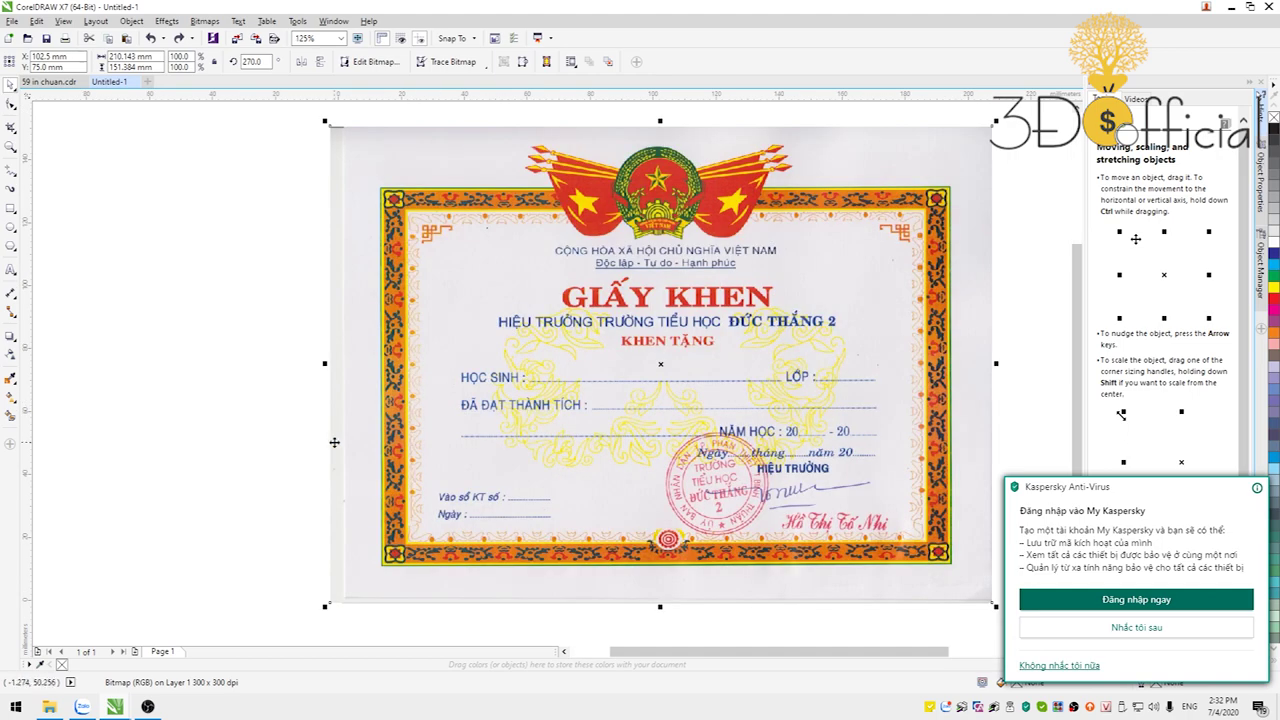
{"action": "scroll", "coordinate": [335, 442], "scroll_direction": "up", "scroll_amount": 2}
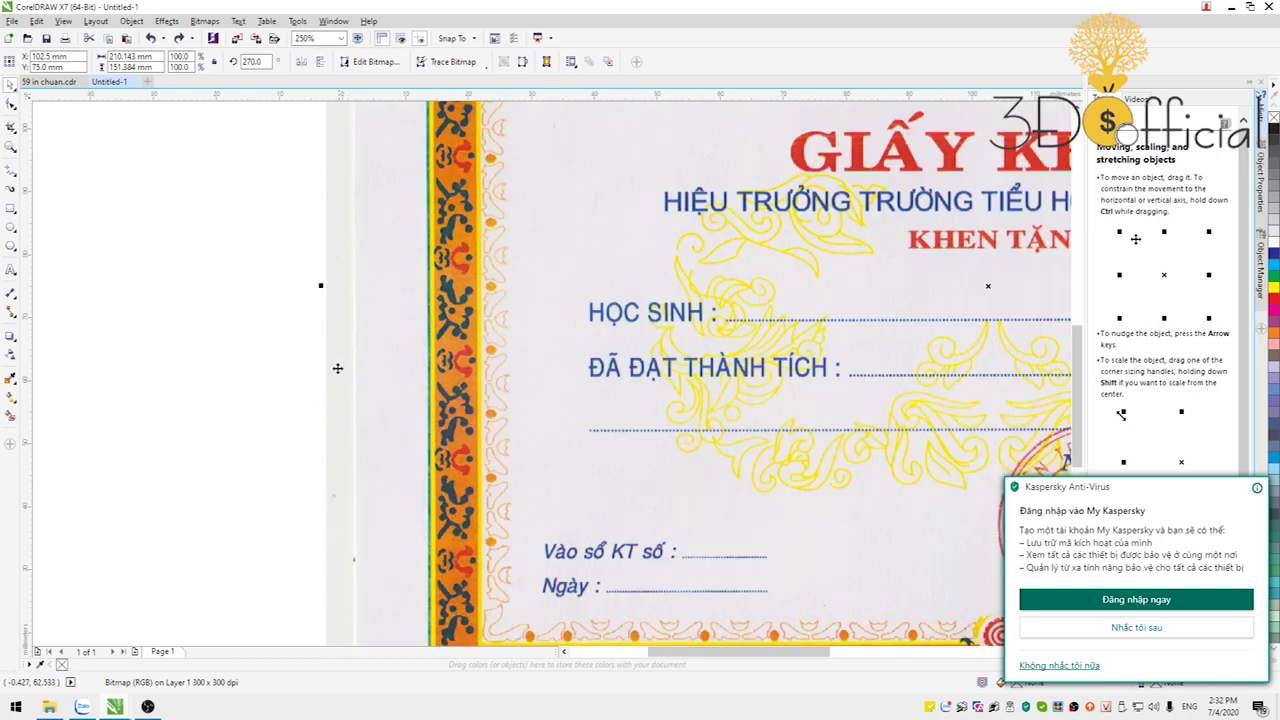
{"action": "scroll", "coordinate": [363, 371], "scroll_direction": "down", "scroll_amount": 2}
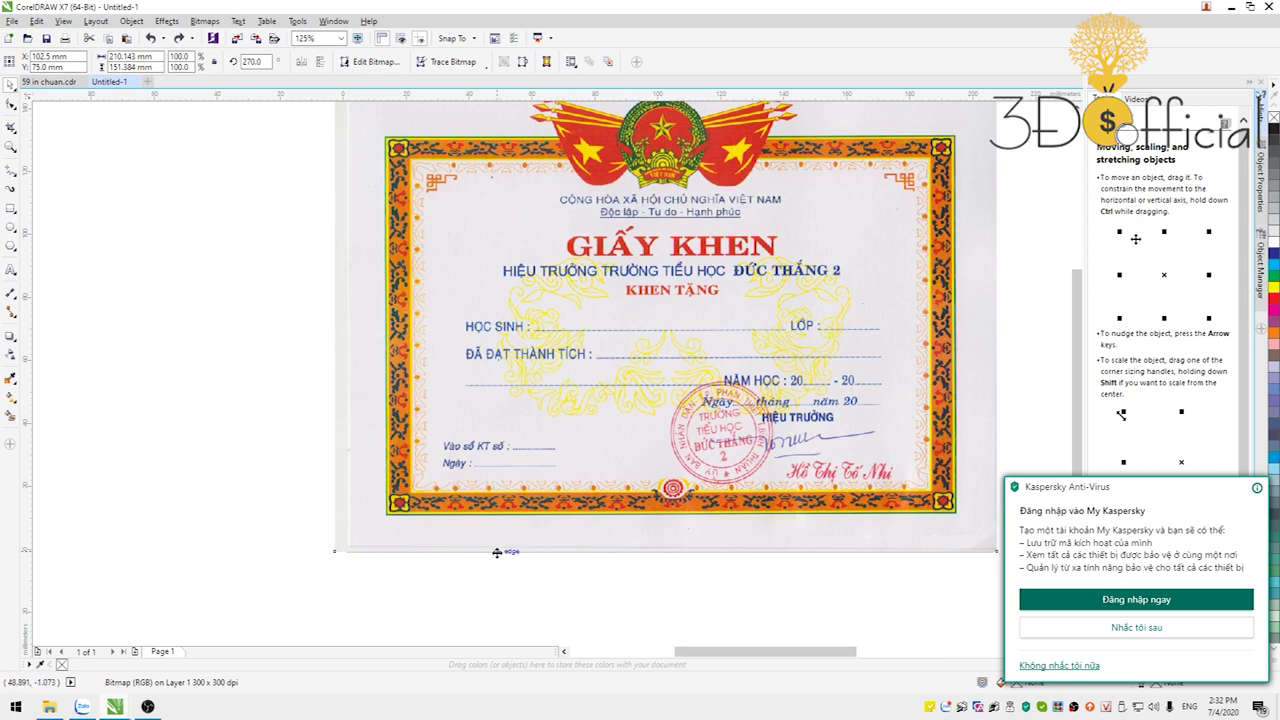
{"action": "scroll", "coordinate": [497, 552], "scroll_direction": "up", "scroll_amount": 1}
{"action": "scroll", "coordinate": [486, 537], "scroll_direction": "down", "scroll_amount": 1}
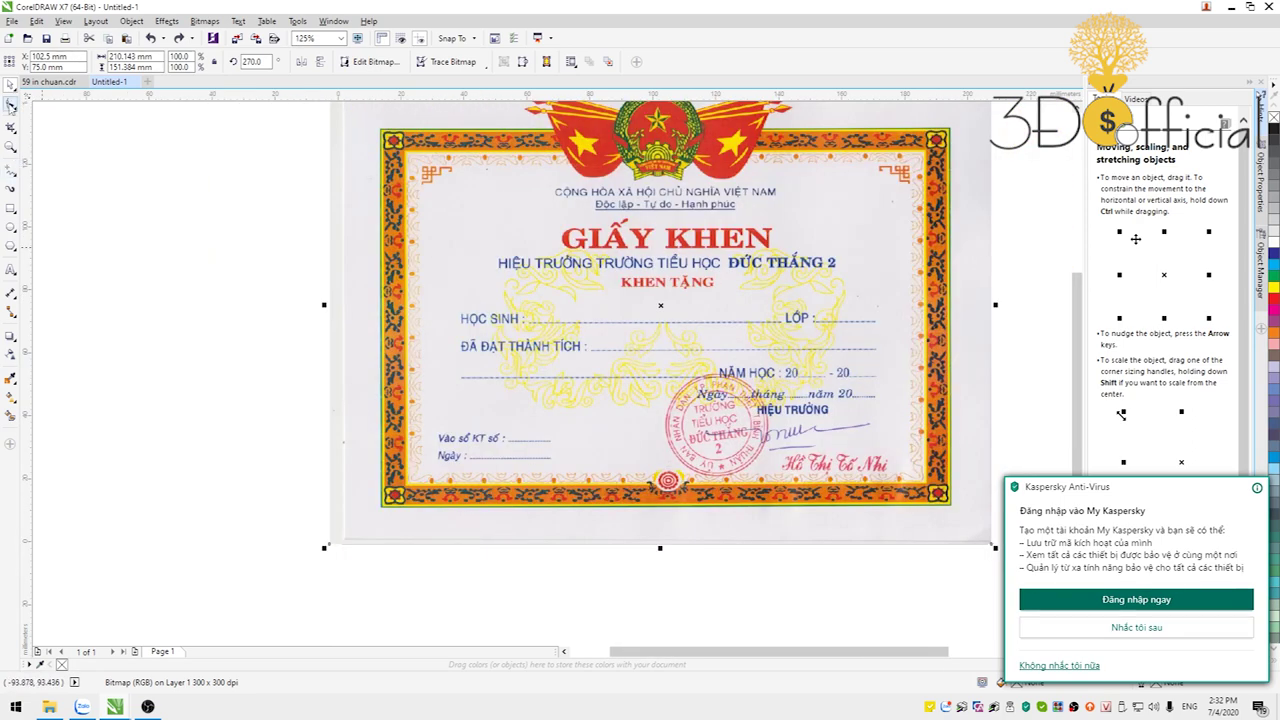
{"action": "left_click", "coordinate": [10, 105]}
{"action": "scroll", "coordinate": [366, 300], "scroll_direction": "down", "scroll_amount": 1}
{"action": "left_click_drag", "start_coordinate": [316, 158], "coordinate": [362, 427]}
{"action": "scroll", "coordinate": [360, 425], "scroll_direction": "up", "scroll_amount": 2}
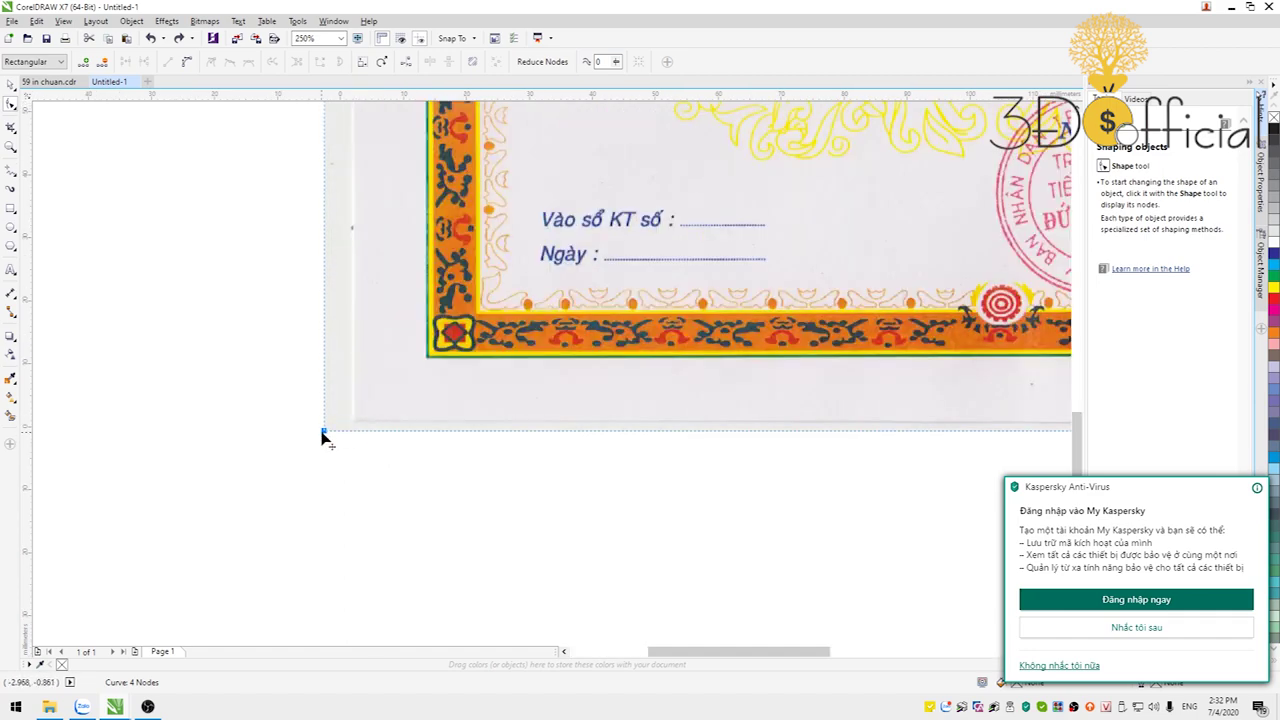
{"action": "left_click_drag", "start_coordinate": [323, 434], "coordinate": [352, 431]}
Step: Crop the bottom edge of the certificate scan slightly upward to remove the strip below the paper
{"action": "scroll", "coordinate": [310, 420], "scroll_direction": "down", "scroll_amount": 2}
{"action": "scroll", "coordinate": [655, 402], "scroll_direction": "up", "scroll_amount": 3}
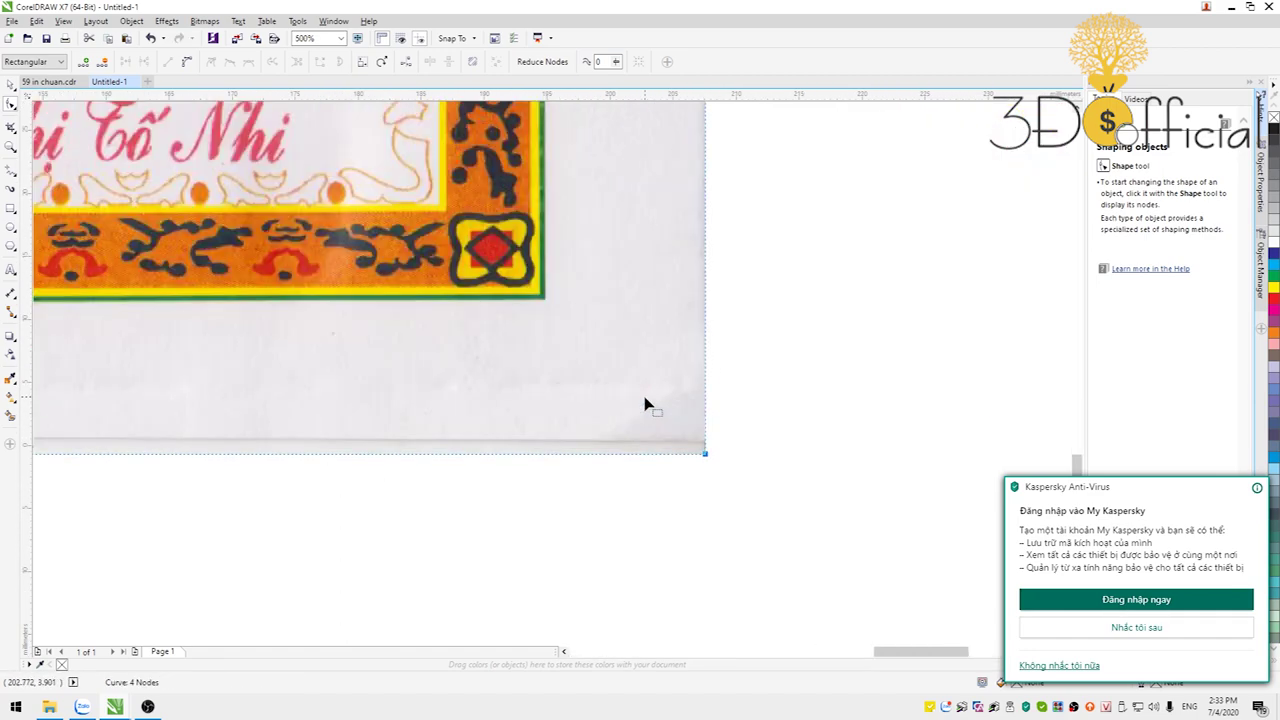
{"action": "left_click_drag", "start_coordinate": [705, 455], "coordinate": [704, 443]}
{"action": "scroll", "coordinate": [666, 420], "scroll_direction": "down", "scroll_amount": 1}
{"action": "scroll", "coordinate": [571, 223], "scroll_direction": "down", "scroll_amount": 2}
{"action": "scroll", "coordinate": [574, 171], "scroll_direction": "up", "scroll_amount": 2}
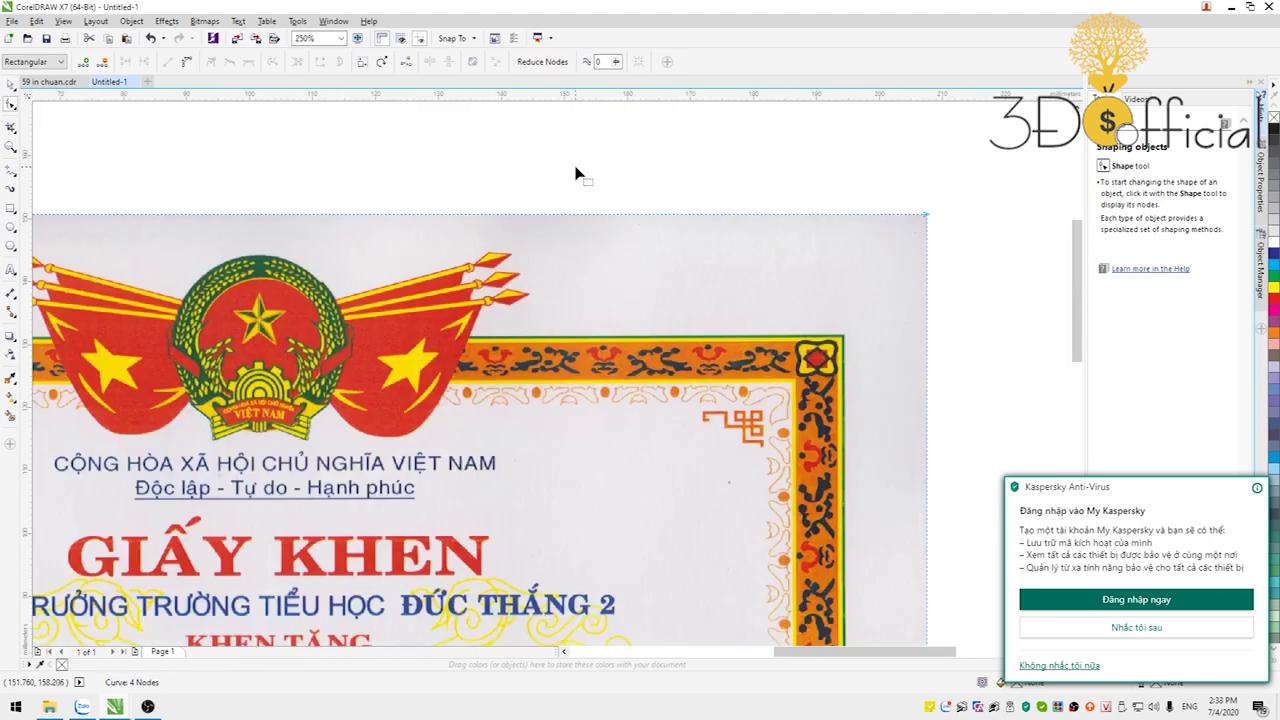
{"action": "scroll", "coordinate": [575, 176], "scroll_direction": "down", "scroll_amount": 2}
Step: Centre the cropped certificate scan on the page at X 102.5 mm, Y 75.0 mm
{"action": "left_click", "coordinate": [10, 104]}
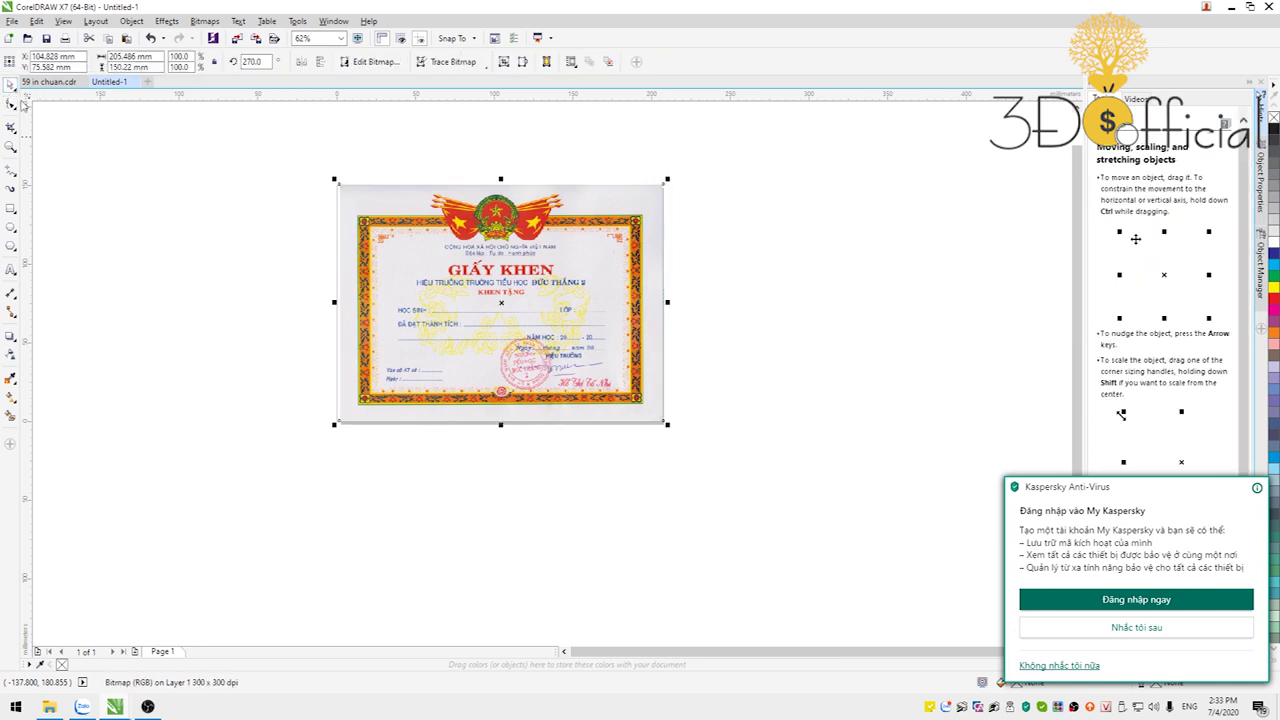
{"action": "left_click", "coordinate": [418, 264]}
{"action": "left_click_drag", "start_coordinate": [413, 260], "coordinate": [410, 259]}
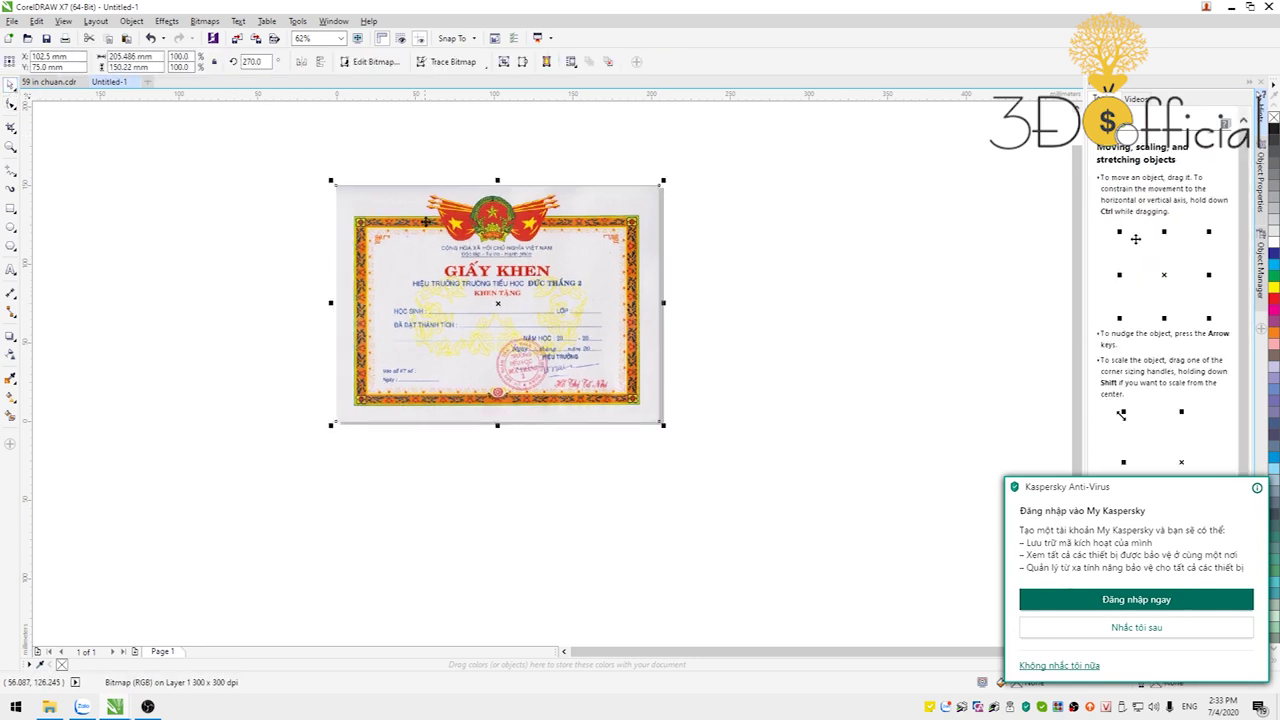
{"action": "scroll", "coordinate": [430, 221], "scroll_direction": "up", "scroll_amount": 1}
{"action": "scroll", "coordinate": [430, 226], "scroll_direction": "down", "scroll_amount": 1}
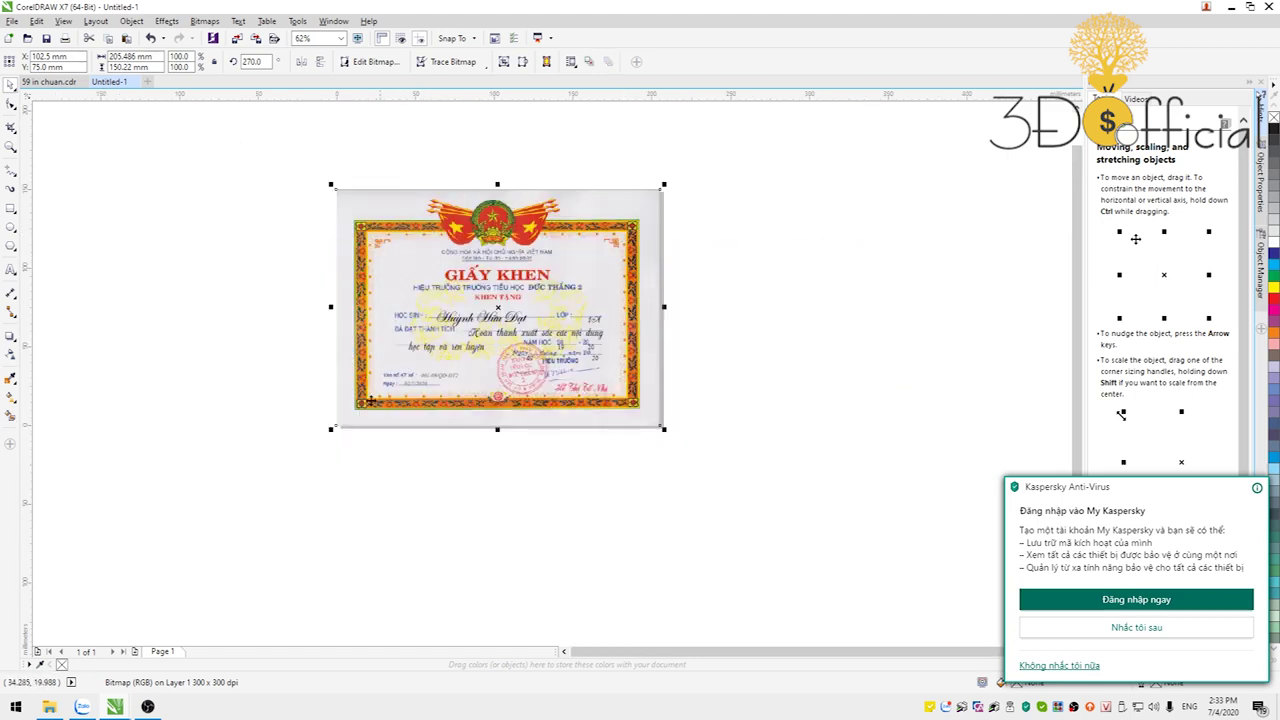
Step: Bring in the certificate's fill-in texts and move all eight together off the scan into the blank area beside it
{"action": "key", "text": "Escape"}
{"action": "scroll", "coordinate": [497, 325], "scroll_direction": "up", "scroll_amount": 2}
{"action": "scroll", "coordinate": [490, 315], "scroll_direction": "down", "scroll_amount": 2}
{"action": "left_click_drag", "start_coordinate": [768, 250], "coordinate": [352, 420]}
{"action": "left_click_drag", "start_coordinate": [497, 342], "coordinate": [807, 311]}
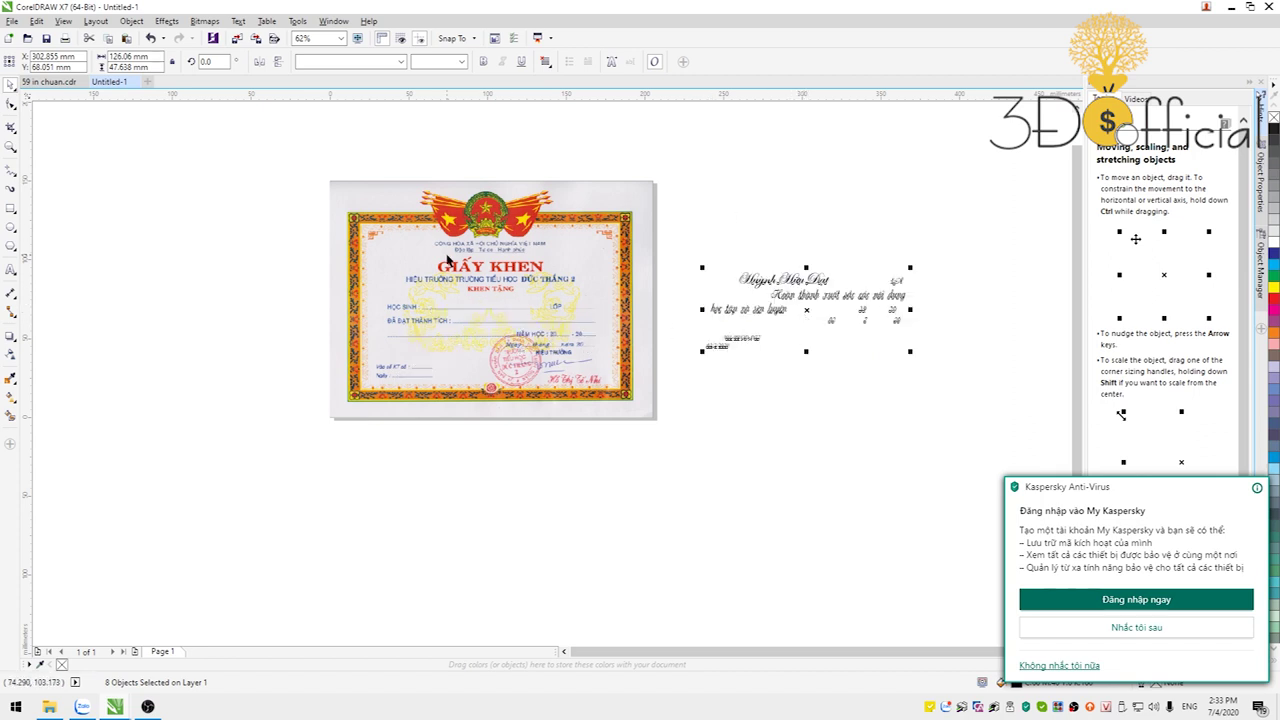
Step: Add vertical guidelines at the start and end of the HỌC SINH dotted line and at the start of the LỚP line
{"action": "scroll", "coordinate": [458, 277], "scroll_direction": "up", "scroll_amount": 1}
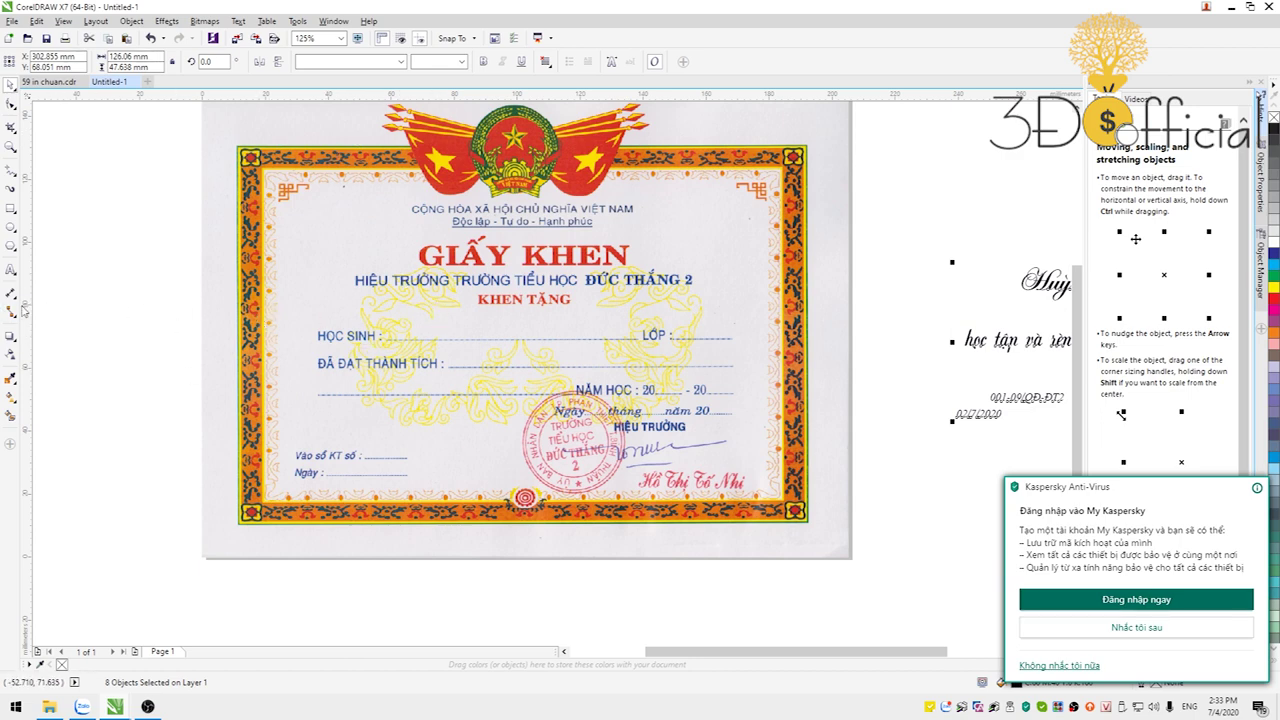
{"action": "left_click_drag", "start_coordinate": [30, 295], "coordinate": [388, 357]}
{"action": "left_click_drag", "start_coordinate": [28, 268], "coordinate": [637, 352]}
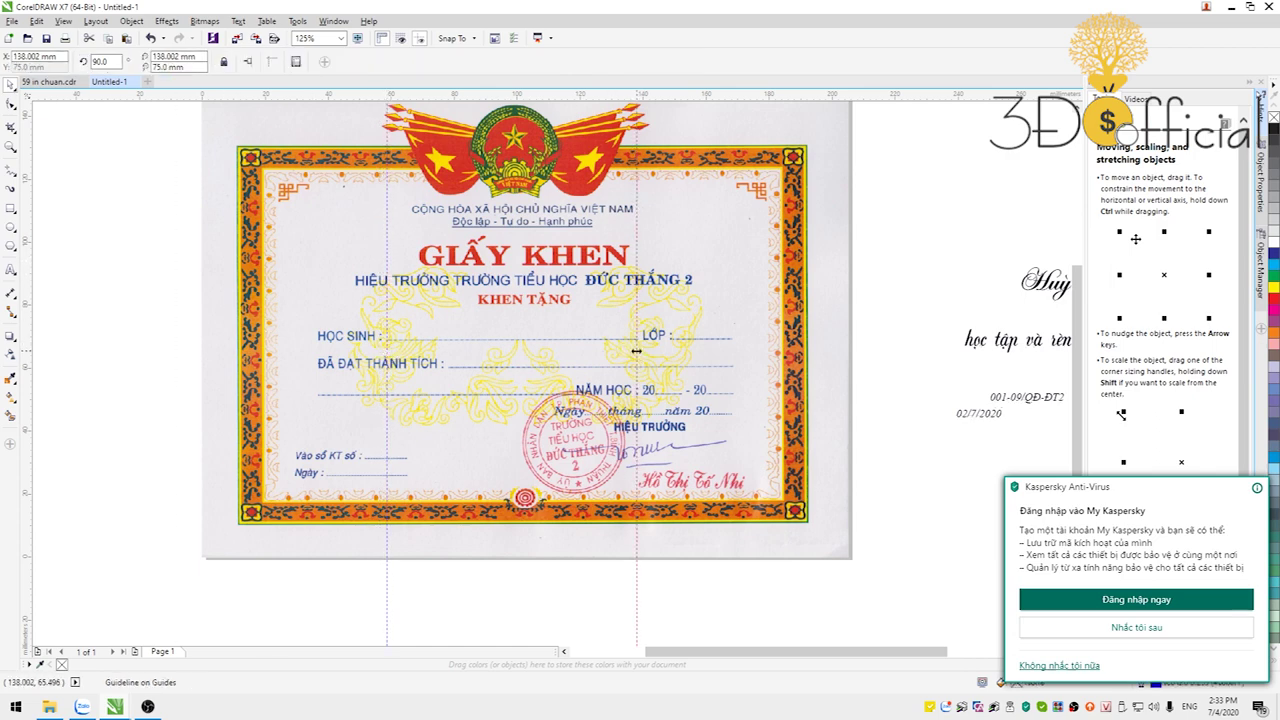
{"action": "left_click_drag", "start_coordinate": [30, 292], "coordinate": [677, 357]}
{"action": "left_click", "coordinate": [143, 396]}
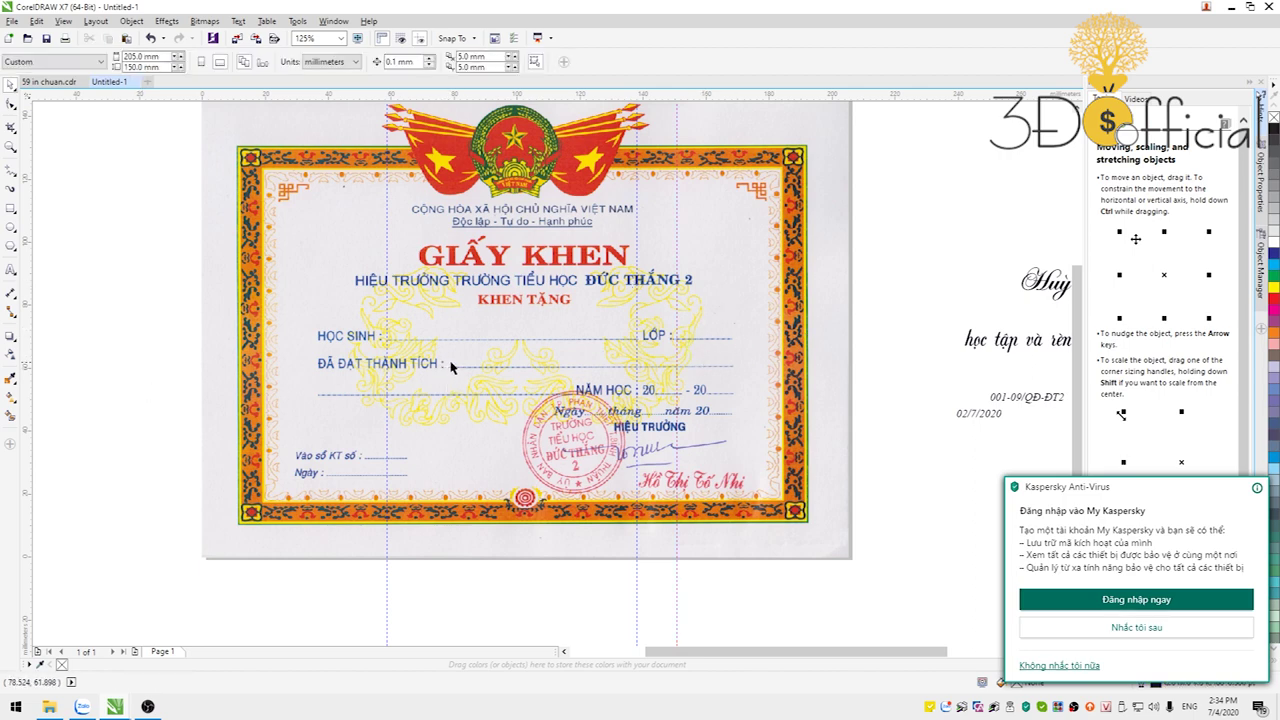
Step: Add a vertical guideline at the start of the ĐÃ ĐẠT THÀNH TÍCH dotted line, about X 79.37 mm, and colour it green
{"action": "left_click_drag", "start_coordinate": [27, 350], "coordinate": [452, 393]}
{"action": "left_click", "coordinate": [452, 388]}
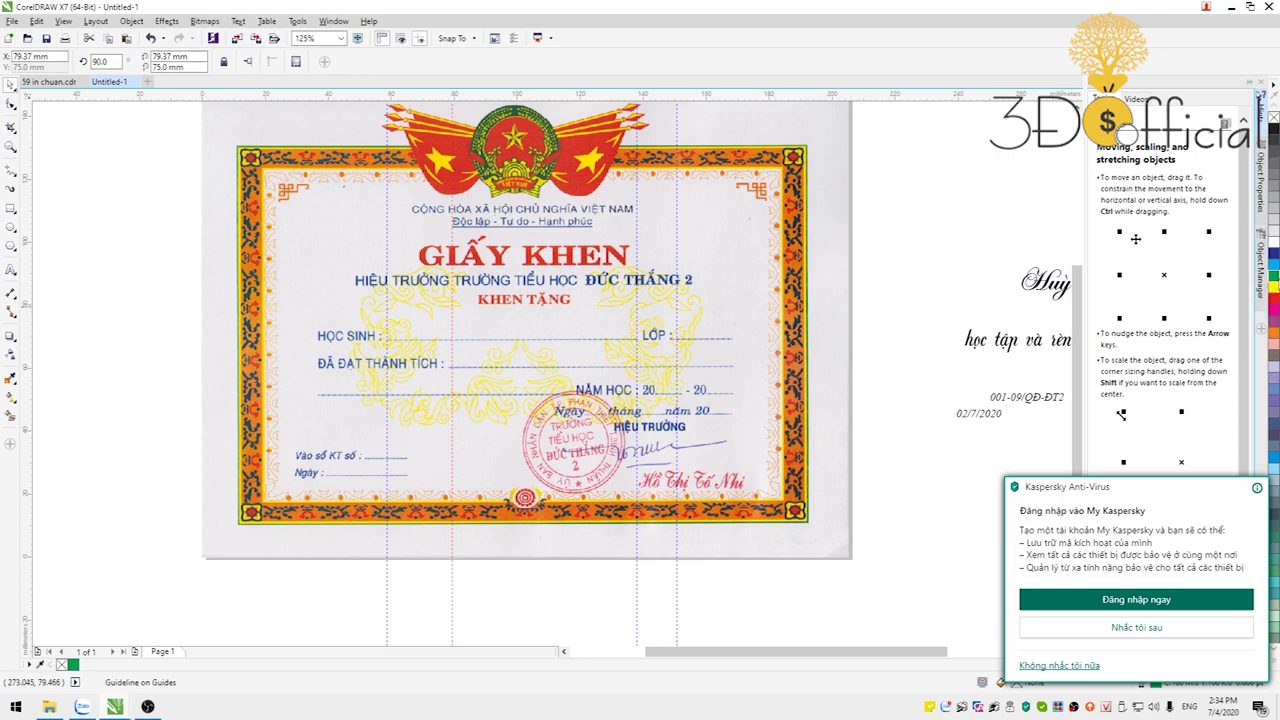
{"action": "left_click", "coordinate": [468, 452]}
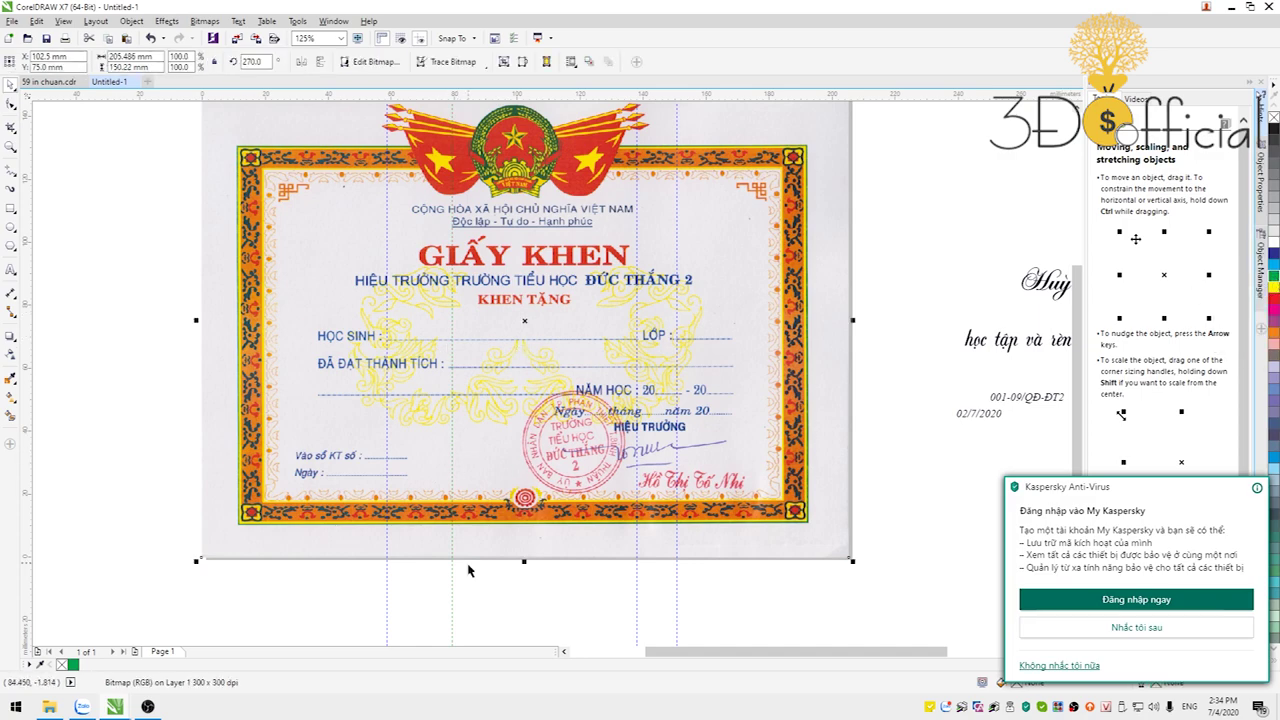
{"action": "scroll", "coordinate": [456, 400], "scroll_direction": "up", "scroll_amount": 3}
{"action": "scroll", "coordinate": [456, 400], "scroll_direction": "down", "scroll_amount": 4}
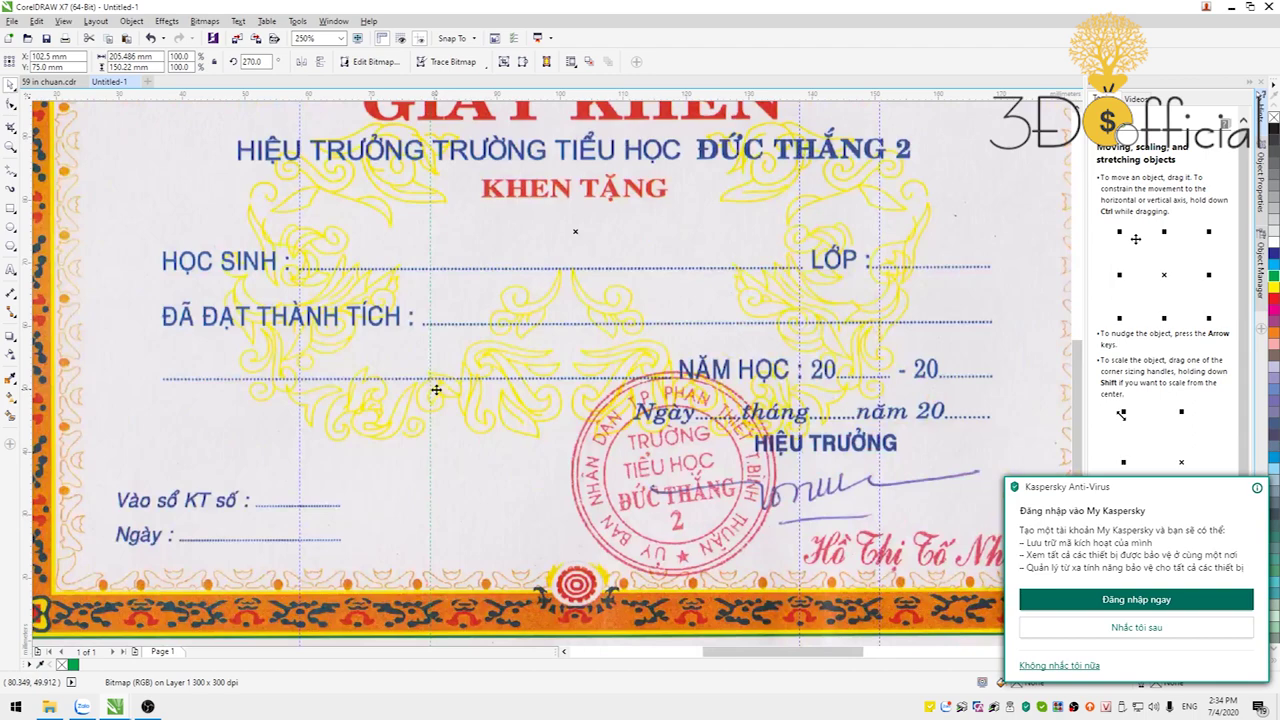
{"action": "scroll", "coordinate": [437, 381], "scroll_direction": "up", "scroll_amount": 4}
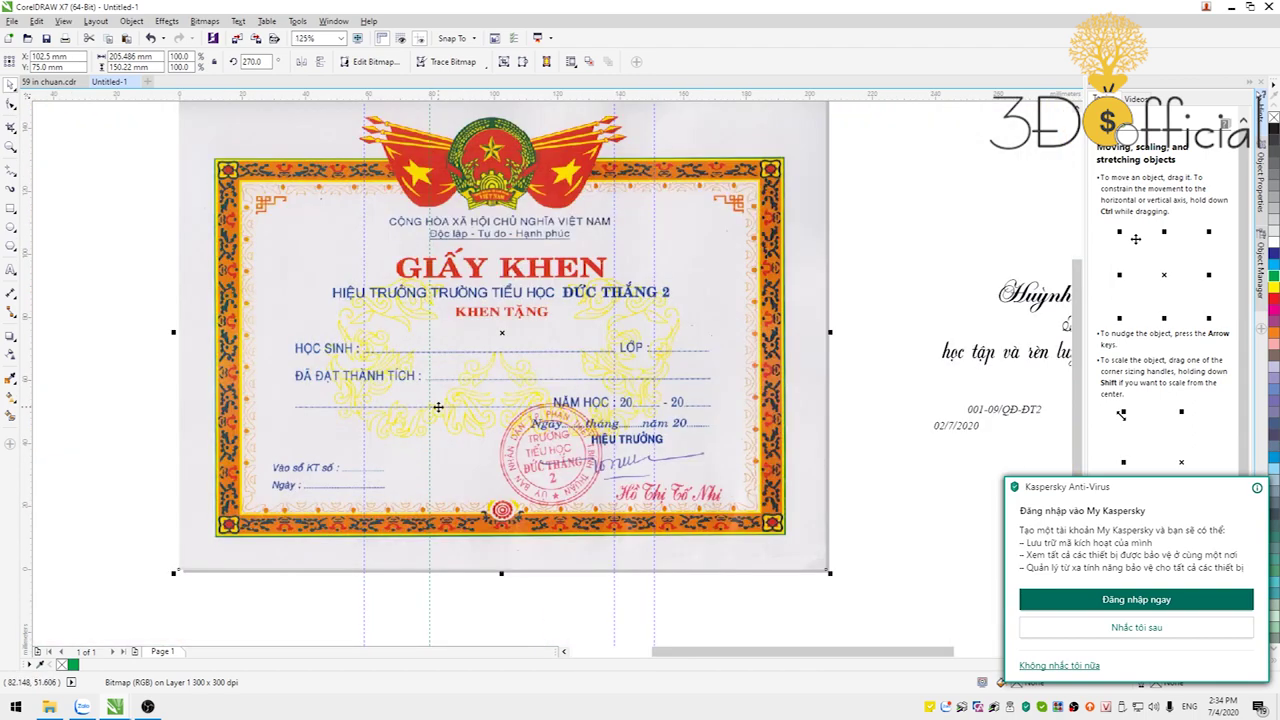
Step: Add green vertical guidelines at the end of the achievement line, about X 167.24 mm, and at the start and end of the second achievement line
{"action": "left_click_drag", "start_coordinate": [28, 310], "coordinate": [706, 399]}
{"action": "left_click", "coordinate": [706, 399]}
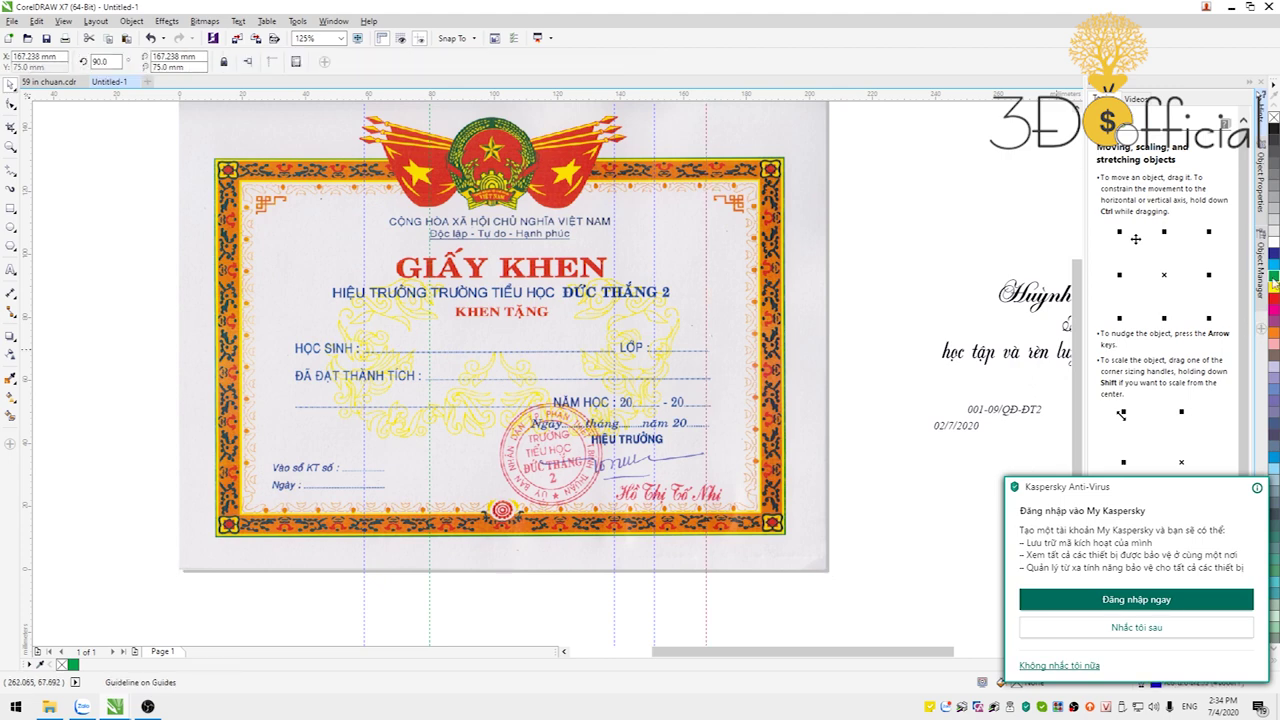
{"action": "left_click_drag", "start_coordinate": [28, 348], "coordinate": [301, 412]}
{"action": "left_click_drag", "start_coordinate": [30, 352], "coordinate": [540, 422]}
{"action": "left_click", "coordinate": [170, 440]}
Step: Examine how the guidelines line up with the school-year and date blanks and compare them with the separate fill-in texts
{"action": "scroll", "coordinate": [644, 414], "scroll_direction": "up", "scroll_amount": 1}
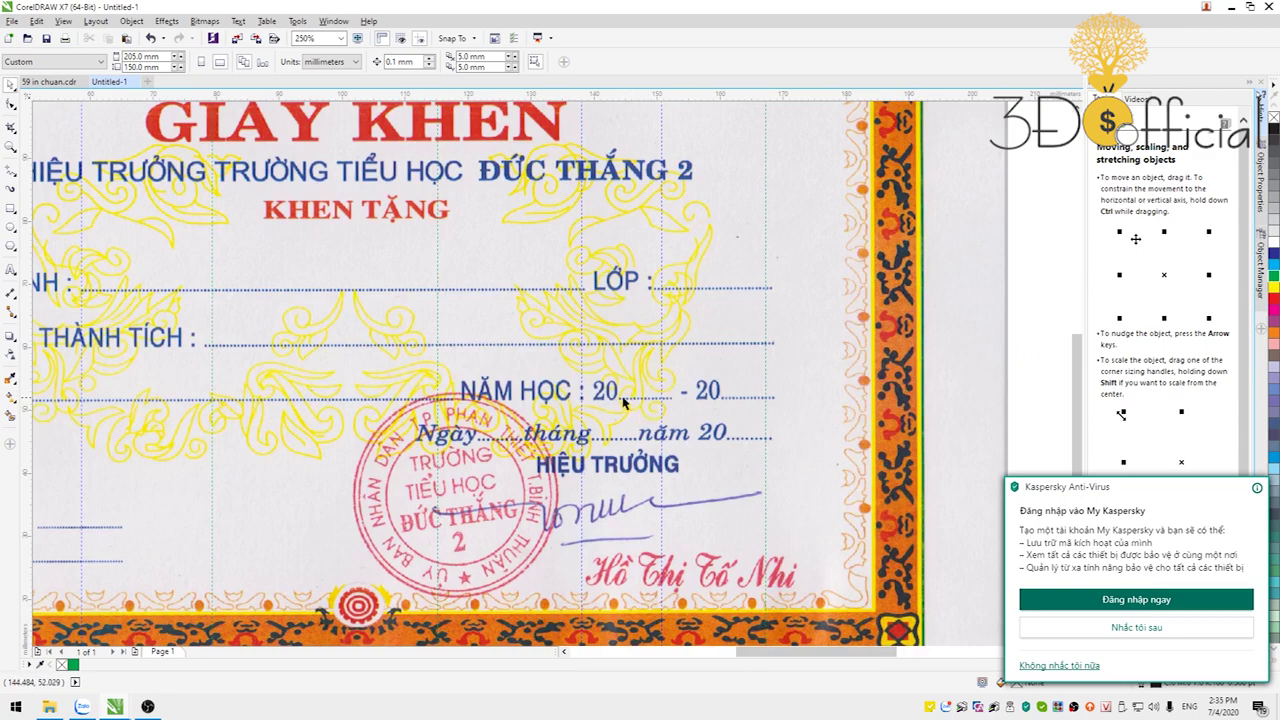
{"action": "scroll", "coordinate": [602, 396], "scroll_direction": "down", "scroll_amount": 1}
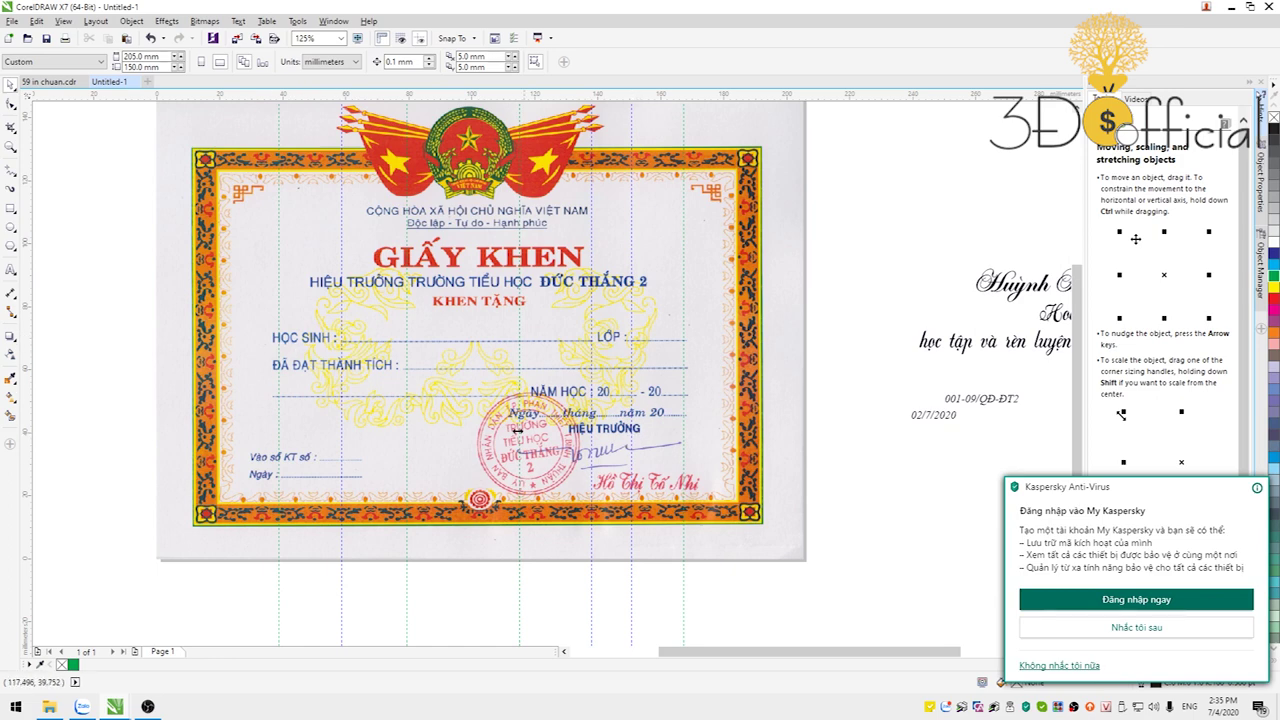
{"action": "scroll", "coordinate": [334, 472], "scroll_direction": "up", "scroll_amount": 1}
{"action": "scroll", "coordinate": [330, 472], "scroll_direction": "down", "scroll_amount": 1}
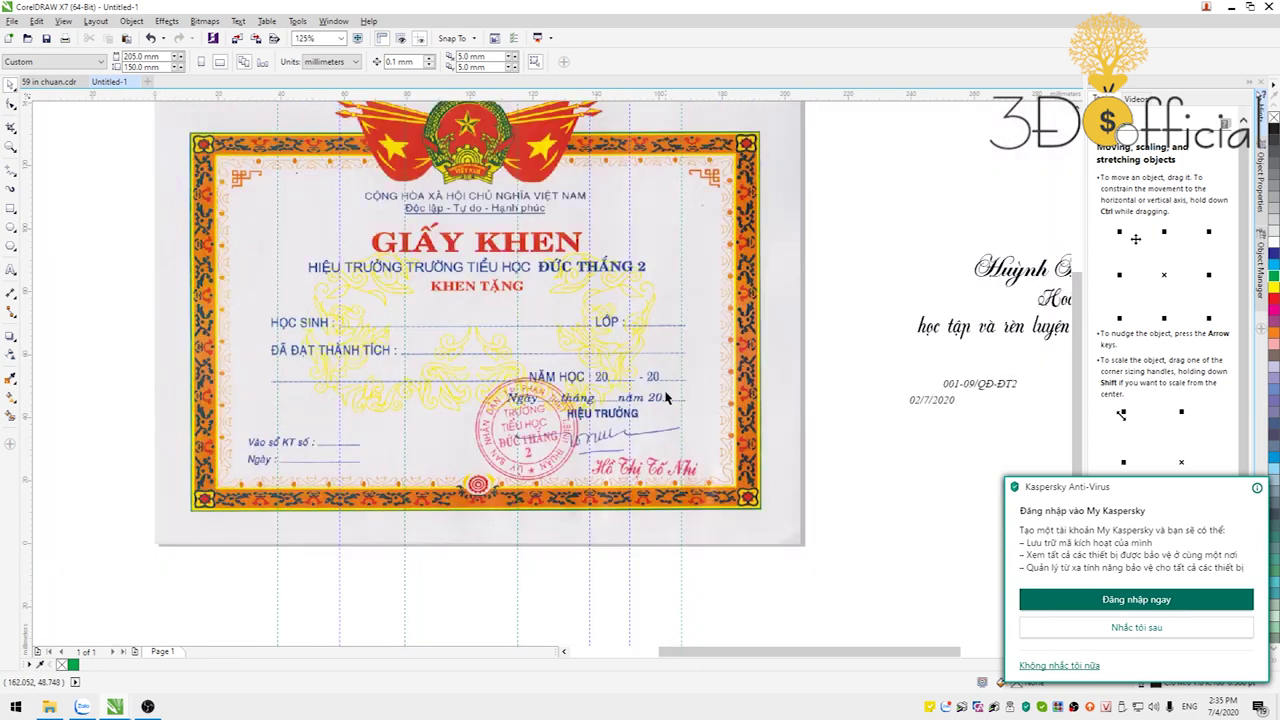
{"action": "scroll", "coordinate": [645, 356], "scroll_direction": "down", "scroll_amount": 1}
{"action": "scroll", "coordinate": [790, 333], "scroll_direction": "up", "scroll_amount": 1}
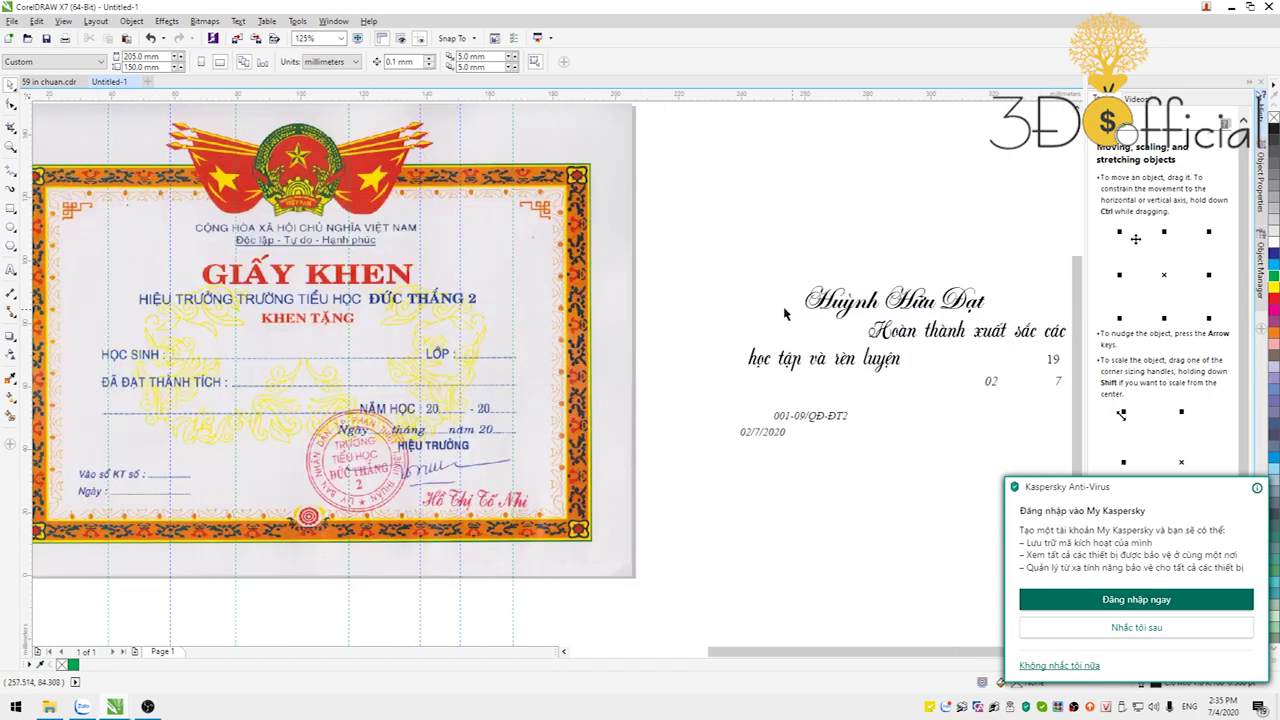
{"action": "scroll", "coordinate": [701, 329], "scroll_direction": "down", "scroll_amount": 1}
{"action": "scroll", "coordinate": [783, 324], "scroll_direction": "up", "scroll_amount": 1}
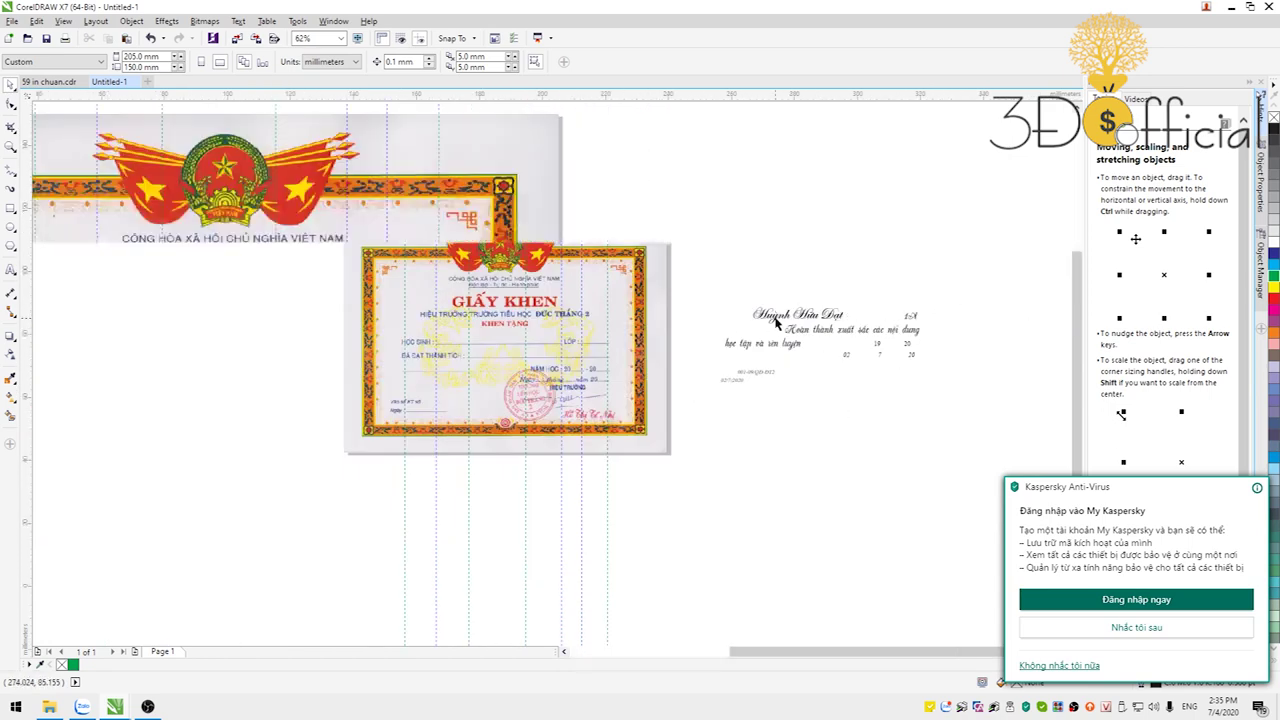
Step: Place the student's name text on the HỌC SINH dotted line, starting at its guideline
{"action": "left_click", "coordinate": [830, 318]}
{"action": "scroll", "coordinate": [896, 348], "scroll_direction": "down", "scroll_amount": 1}
{"action": "left_click_drag", "start_coordinate": [896, 348], "coordinate": [598, 372]}
{"action": "scroll", "coordinate": [598, 372], "scroll_direction": "up", "scroll_amount": 1}
{"action": "scroll", "coordinate": [598, 362], "scroll_direction": "up", "scroll_amount": 1}
{"action": "scroll", "coordinate": [598, 362], "scroll_direction": "down", "scroll_amount": 2}
{"action": "scroll", "coordinate": [593, 358], "scroll_direction": "up", "scroll_amount": 1}
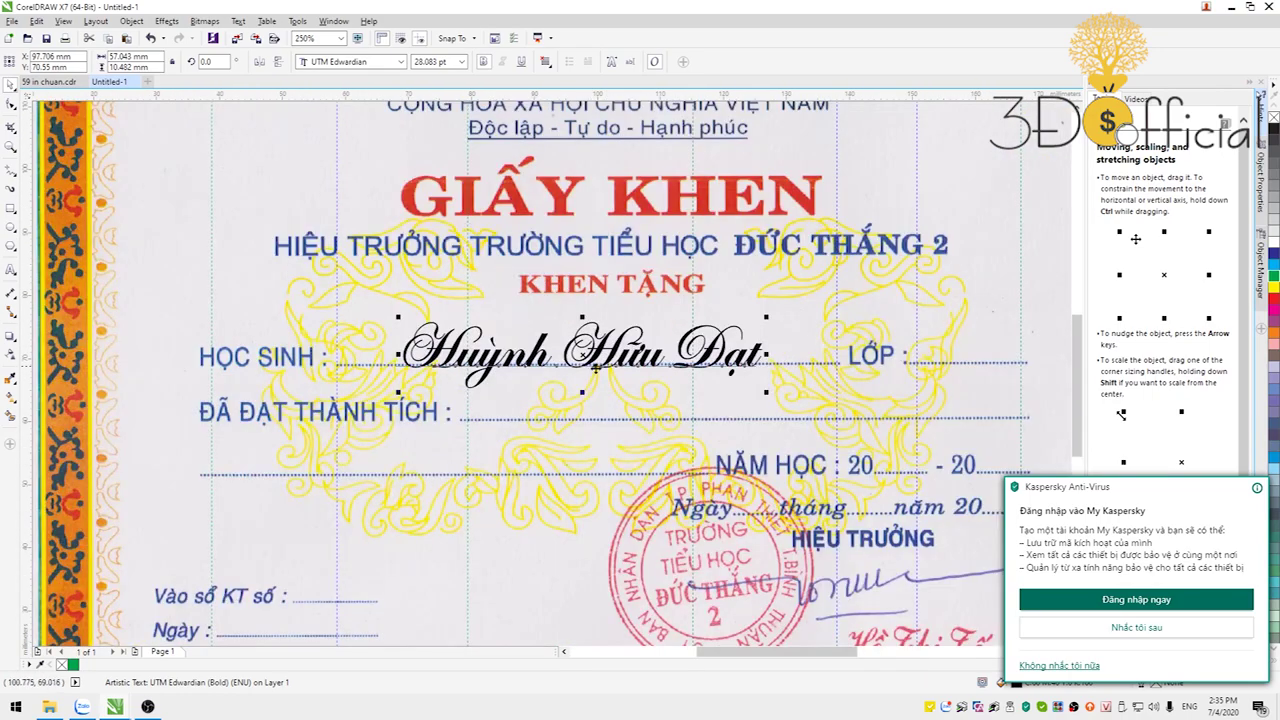
{"action": "left_click_drag", "start_coordinate": [593, 358], "coordinate": [525, 347]}
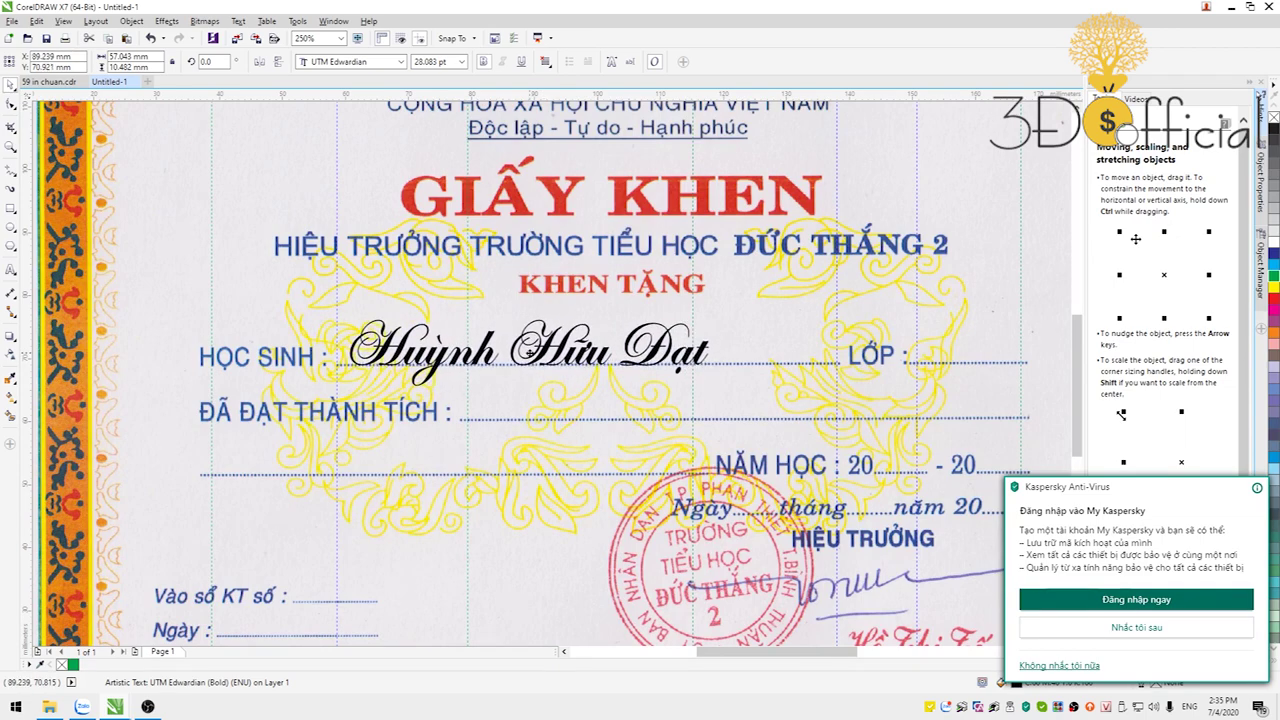
Step: Place the class text "1A" on the LỚP dotted line
{"action": "scroll", "coordinate": [470, 320], "scroll_direction": "down", "scroll_amount": 3}
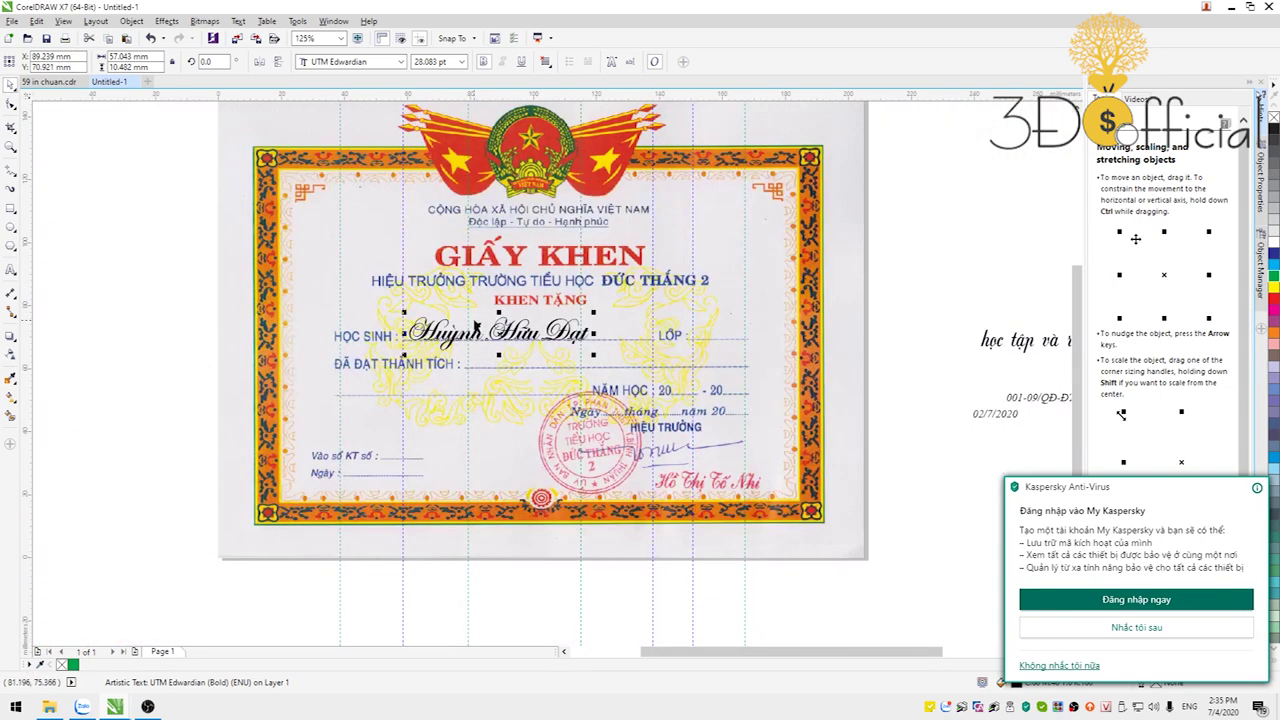
{"action": "left_click_drag", "start_coordinate": [849, 337], "coordinate": [529, 349]}
{"action": "scroll", "coordinate": [528, 368], "scroll_direction": "up", "scroll_amount": 3}
{"action": "scroll", "coordinate": [759, 322], "scroll_direction": "down", "scroll_amount": 3}
Step: Place "Hoàn thành xuất sắc các nội dung" on the ĐÃ ĐẠT THÀNH TÍCH line and "học tập và rèn luyện" on the dotted line below it
{"action": "left_click_drag", "start_coordinate": [812, 313], "coordinate": [548, 328]}
{"action": "scroll", "coordinate": [549, 338], "scroll_direction": "up", "scroll_amount": 3}
{"action": "scroll", "coordinate": [548, 328], "scroll_direction": "down", "scroll_amount": 3}
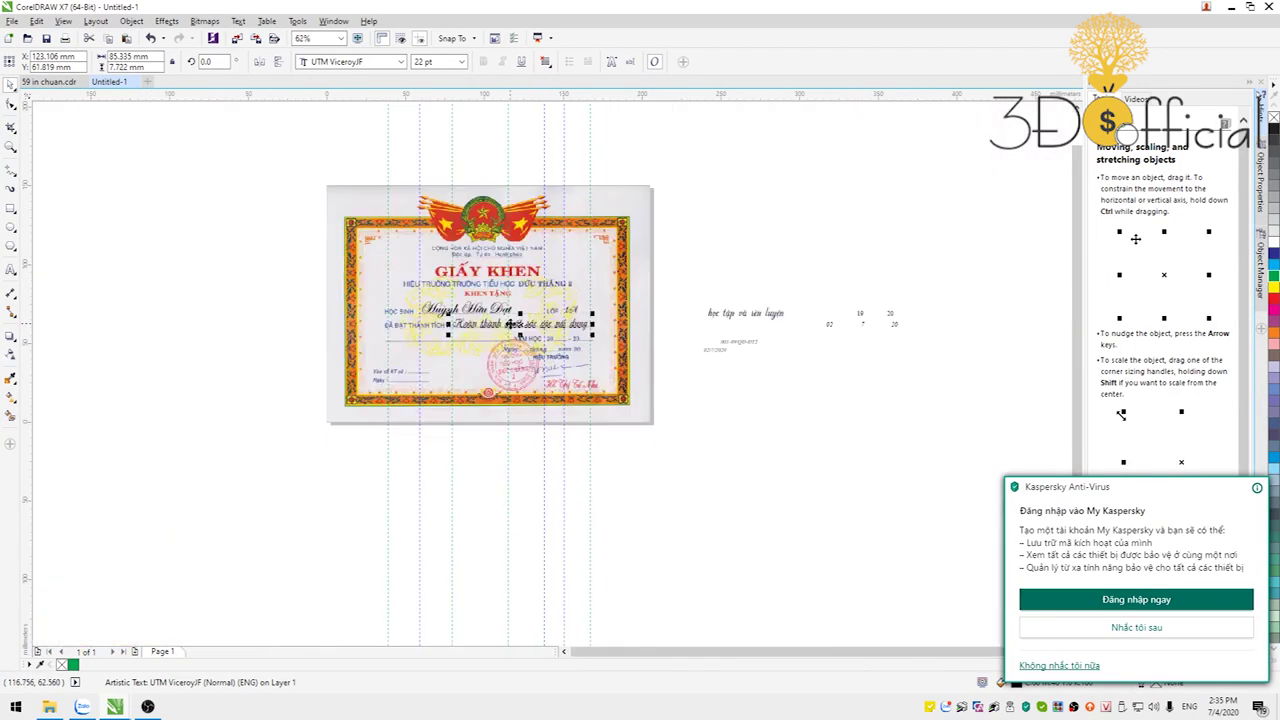
{"action": "scroll", "coordinate": [513, 322], "scroll_direction": "up", "scroll_amount": 2}
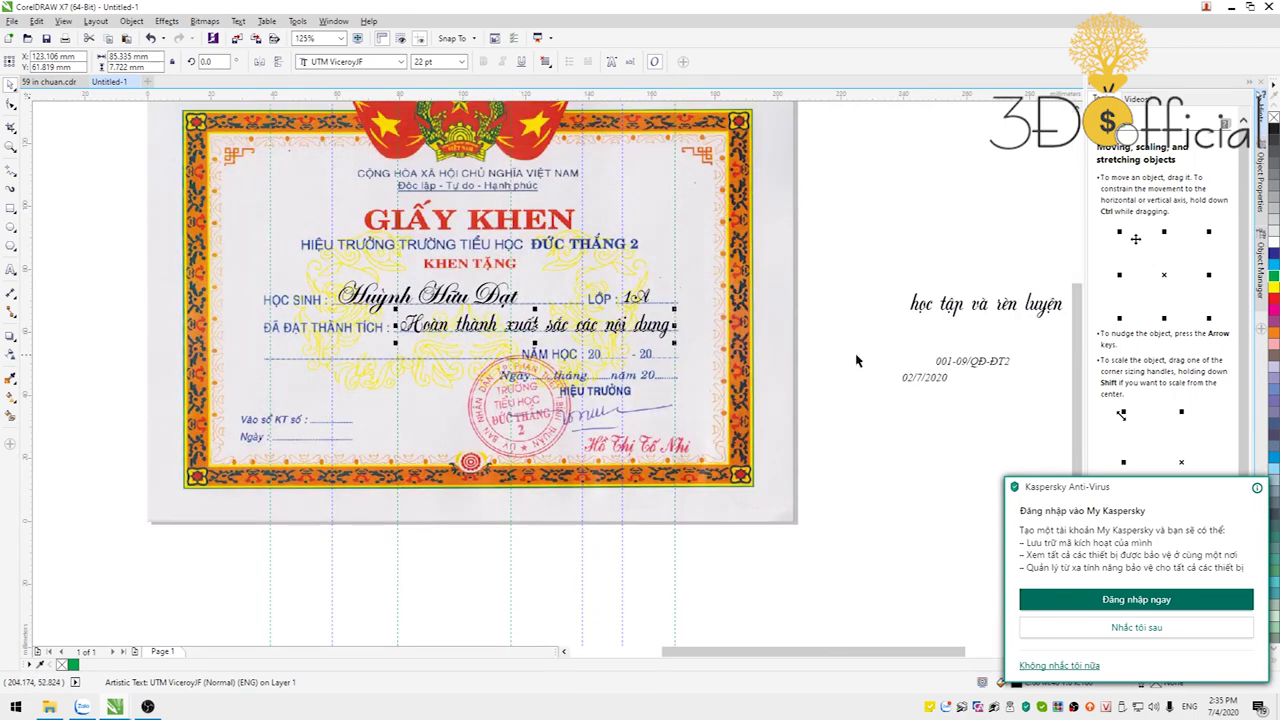
{"action": "left_click_drag", "start_coordinate": [947, 312], "coordinate": [349, 356]}
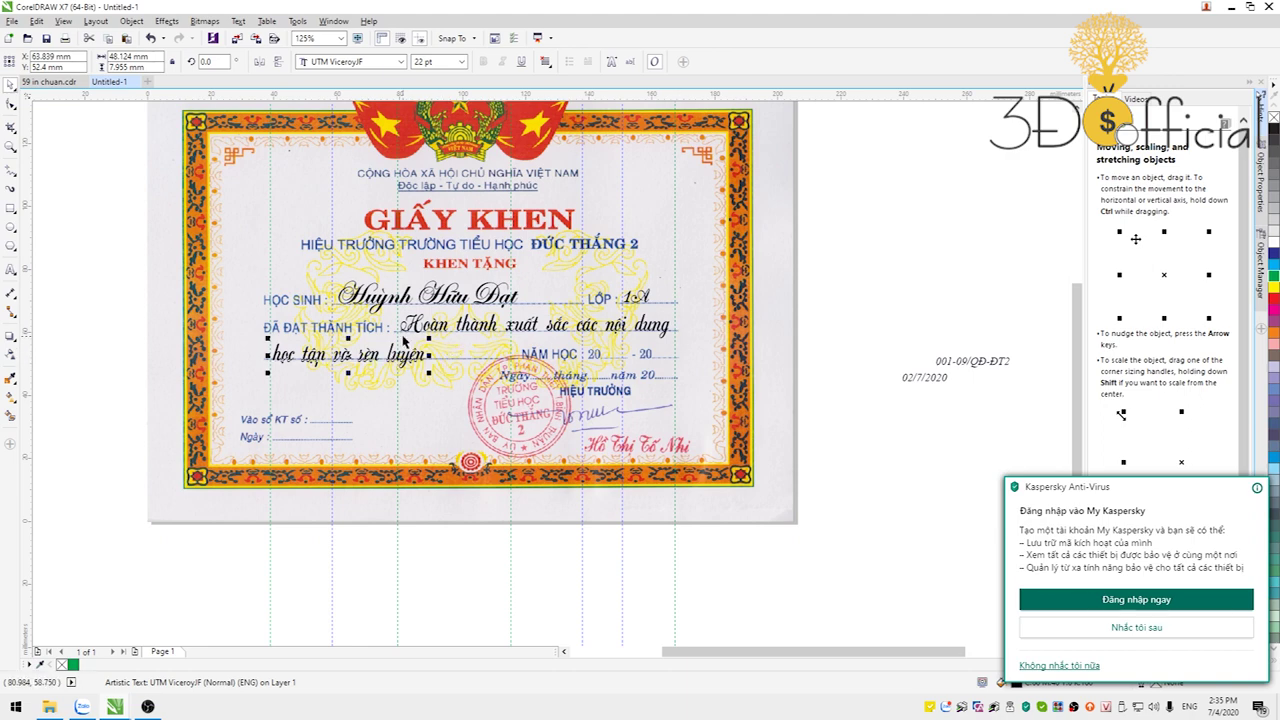
Step: Move the register number and date texts together to the Vào sổ KT số and Ngày lines of the certificate
{"action": "scroll", "coordinate": [404, 341], "scroll_direction": "down", "scroll_amount": 2}
{"action": "scroll", "coordinate": [717, 349], "scroll_direction": "up", "scroll_amount": 2}
{"action": "left_click", "coordinate": [752, 343]}
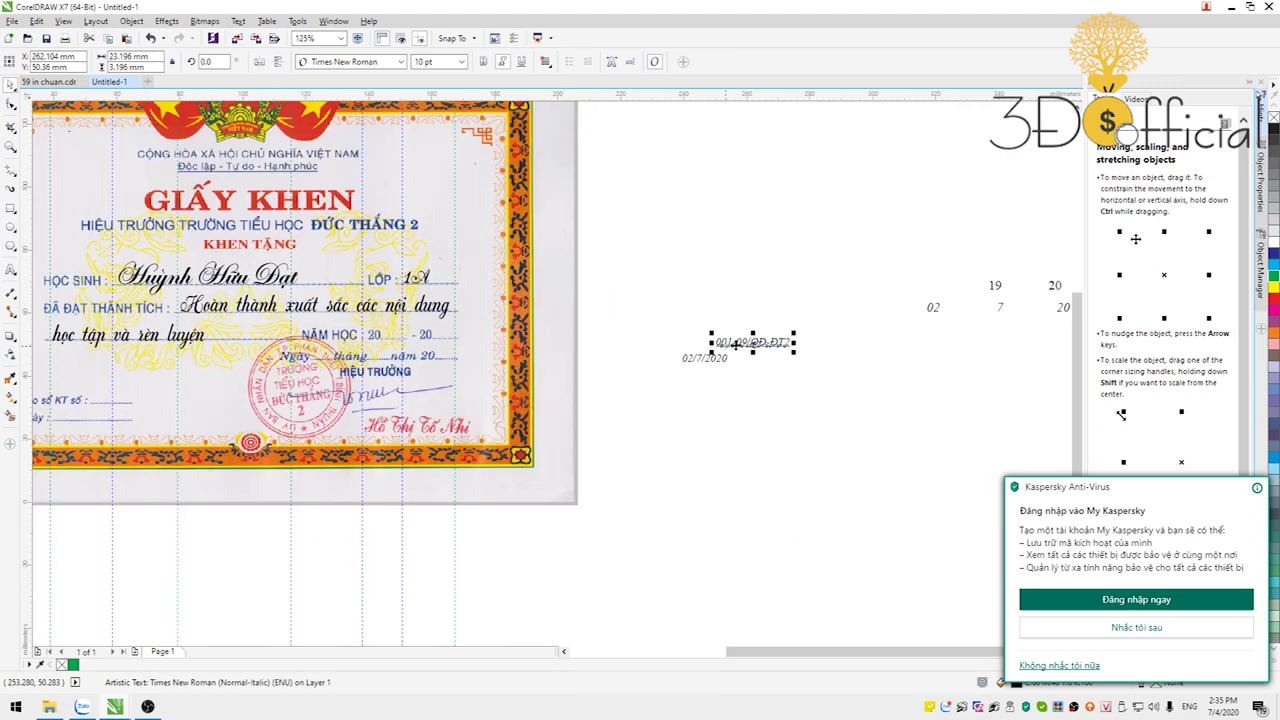
{"action": "left_click", "coordinate": [703, 360], "text": "shift"}
{"action": "scroll", "coordinate": [845, 360], "scroll_direction": "down", "scroll_amount": 2}
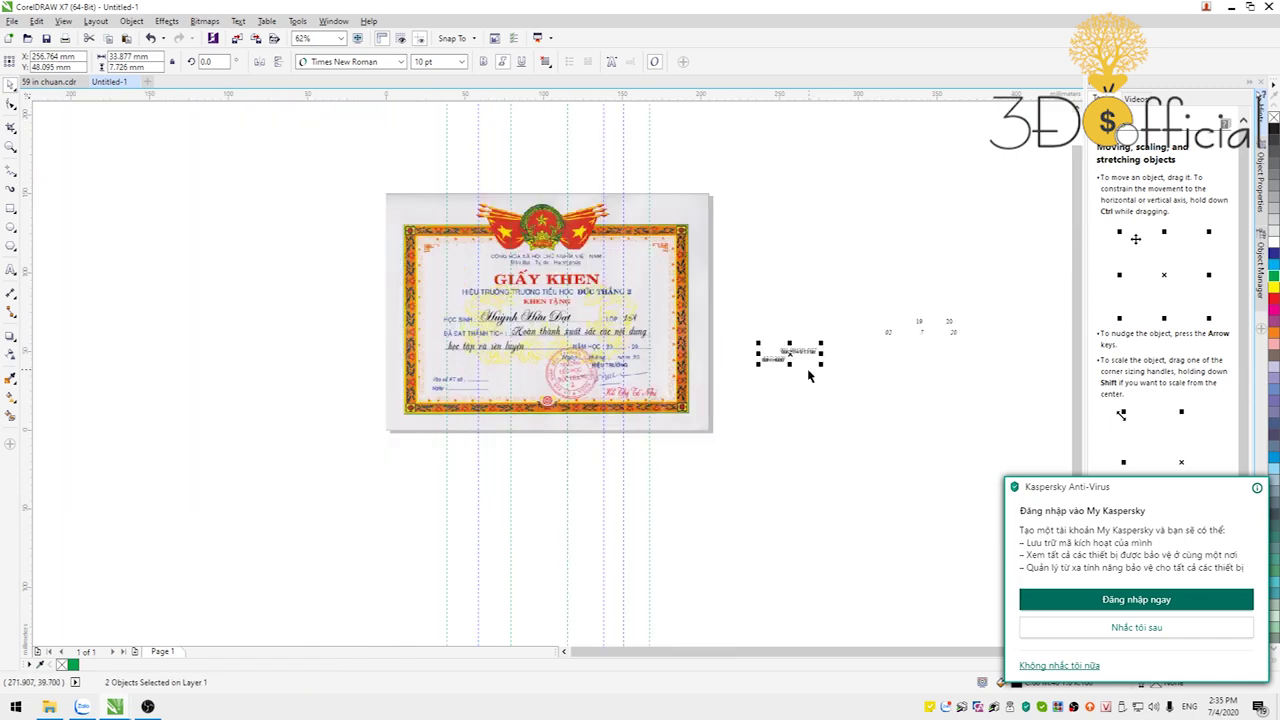
{"action": "scroll", "coordinate": [508, 388], "scroll_direction": "up", "scroll_amount": 4}
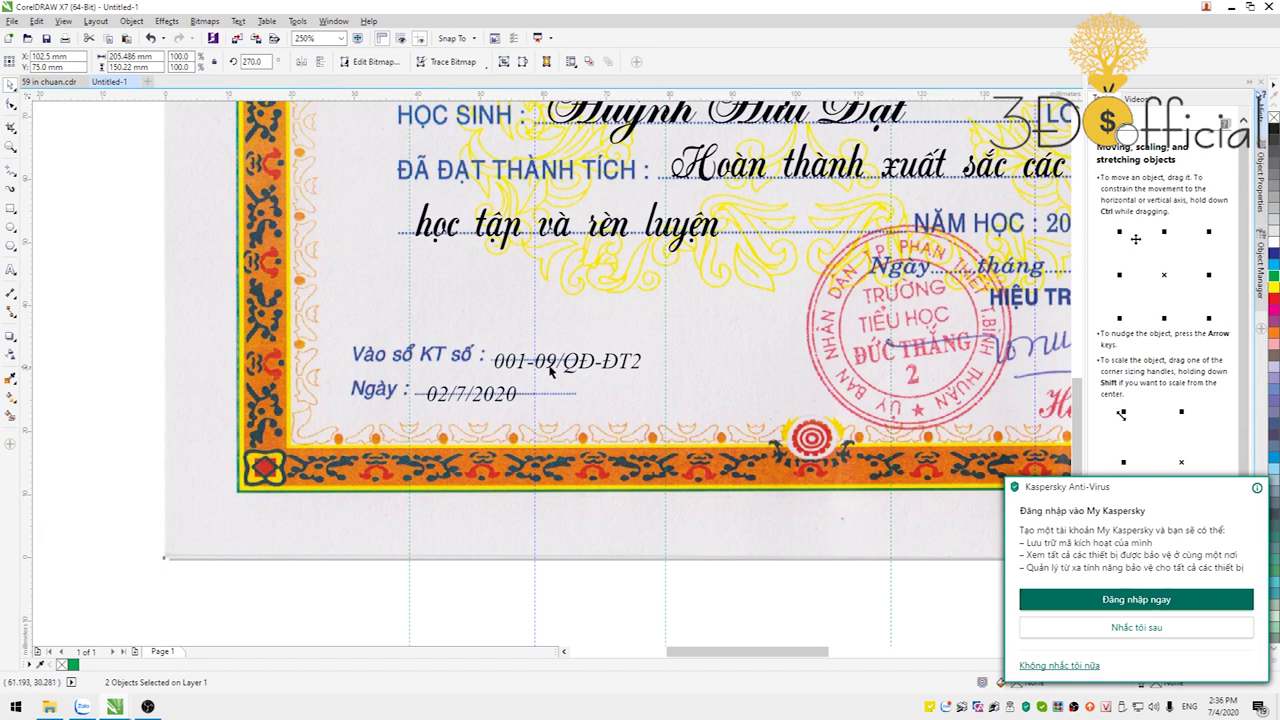
Step: Nudge the register number and date texts slightly upward so each sits properly on its own dotted line
{"action": "left_click", "coordinate": [567, 365]}
{"action": "left_click_drag", "start_coordinate": [567, 365], "coordinate": [570, 357]}
{"action": "left_click", "coordinate": [487, 400]}
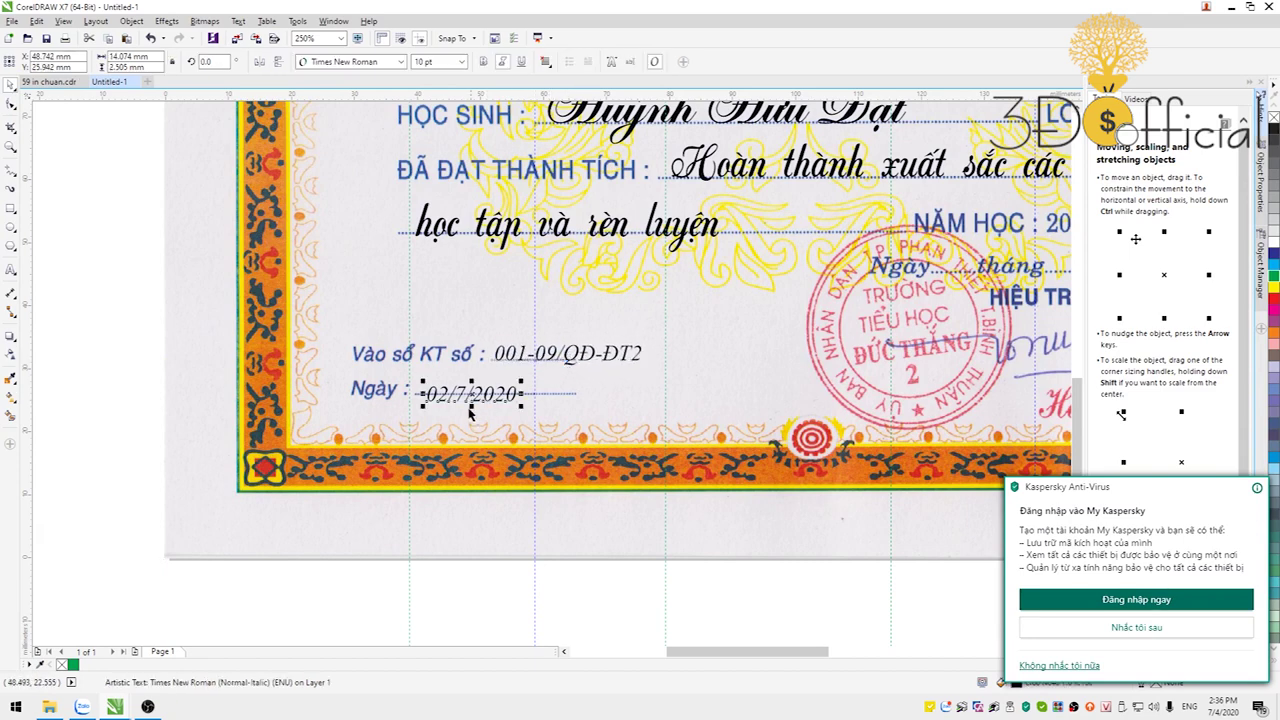
{"action": "left_click_drag", "start_coordinate": [470, 398], "coordinate": [469, 386]}
{"action": "scroll", "coordinate": [416, 390], "scroll_direction": "down", "scroll_amount": 1}
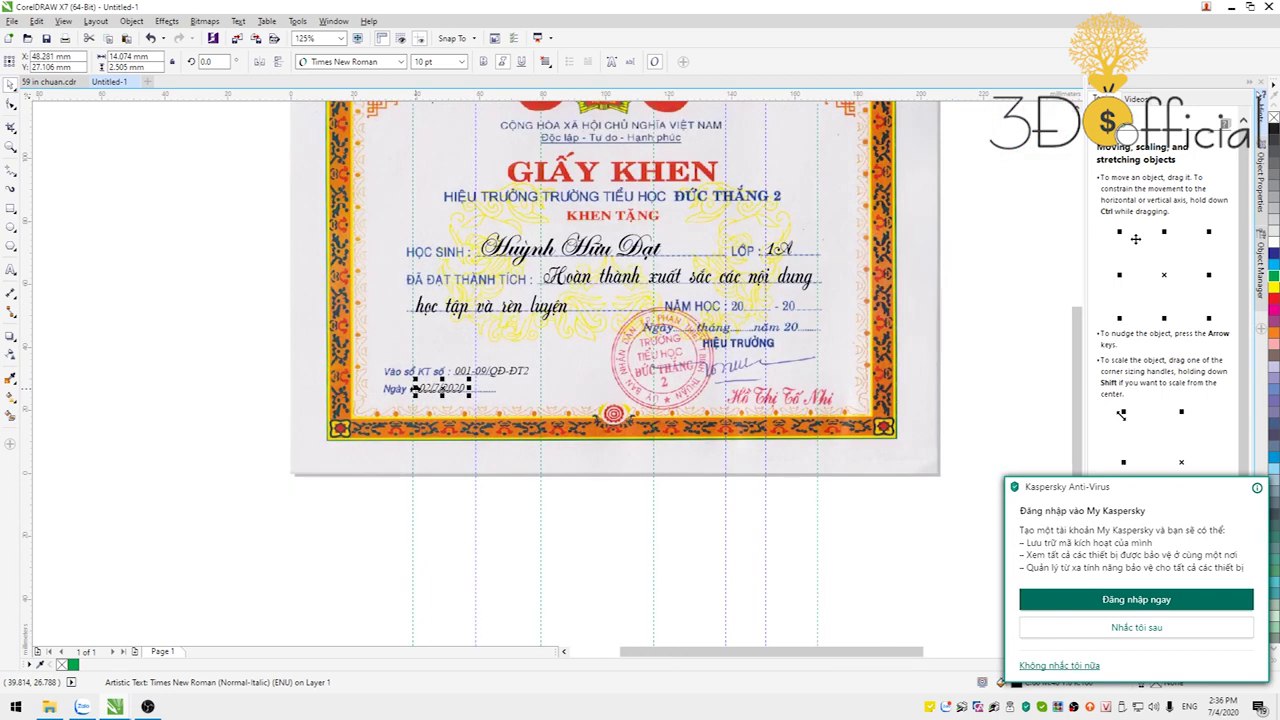
Step: Move the school-year and issue-date texts together to the NĂM HỌC and Ngày tháng năm lines of the certificate
{"action": "scroll", "coordinate": [412, 392], "scroll_direction": "down", "scroll_amount": 1}
{"action": "left_click_drag", "start_coordinate": [970, 311], "coordinate": [816, 368]}
{"action": "left_click_drag", "start_coordinate": [885, 338], "coordinate": [606, 367]}
{"action": "scroll", "coordinate": [606, 368], "scroll_direction": "up", "scroll_amount": 3}
{"action": "scroll", "coordinate": [590, 398], "scroll_direction": "down", "scroll_amount": 1}
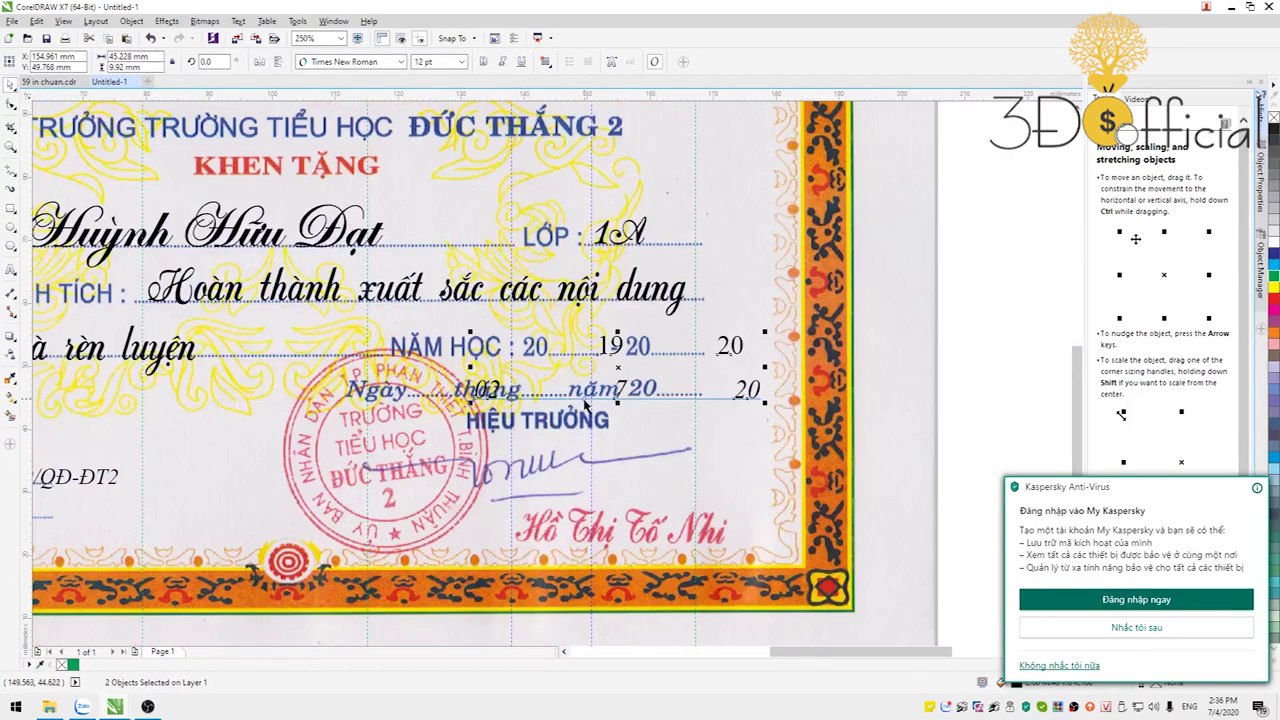
Step: Move the school-year text so that "19" sits on the first NĂM HỌC blank
{"action": "key", "text": "Escape"}
{"action": "left_click", "coordinate": [620, 355]}
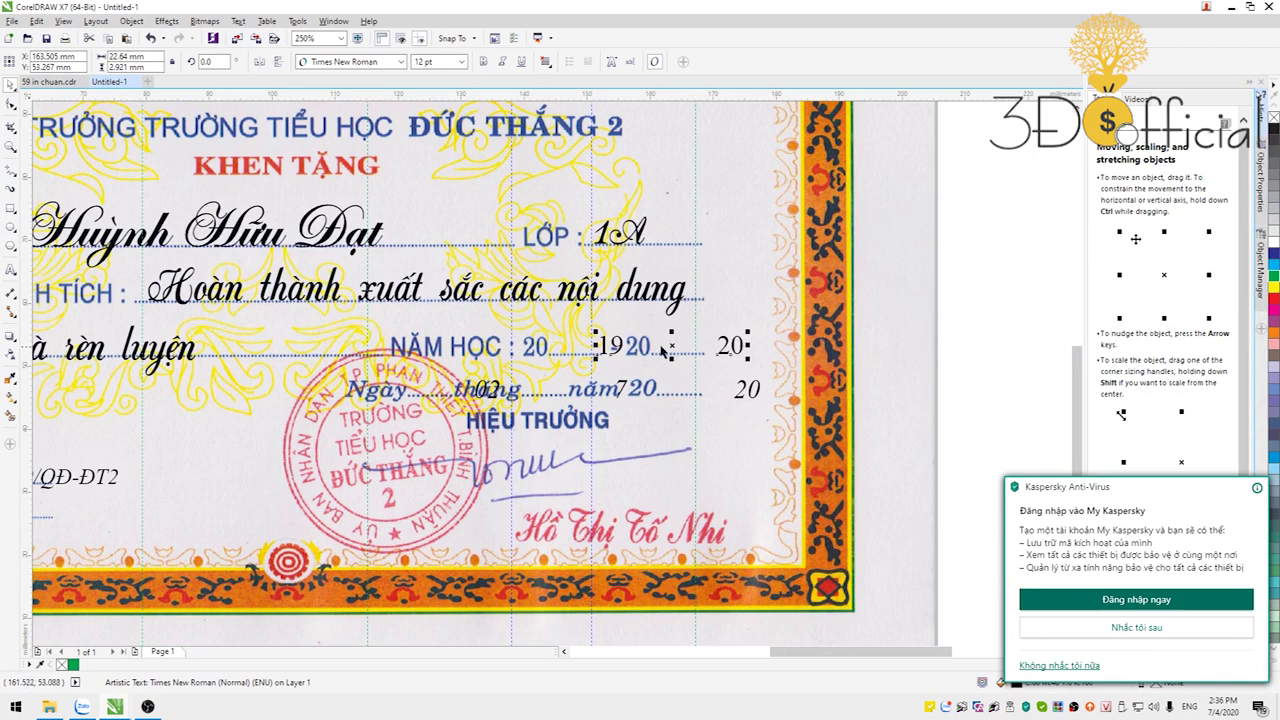
{"action": "left_click_drag", "start_coordinate": [670, 346], "coordinate": [623, 346]}
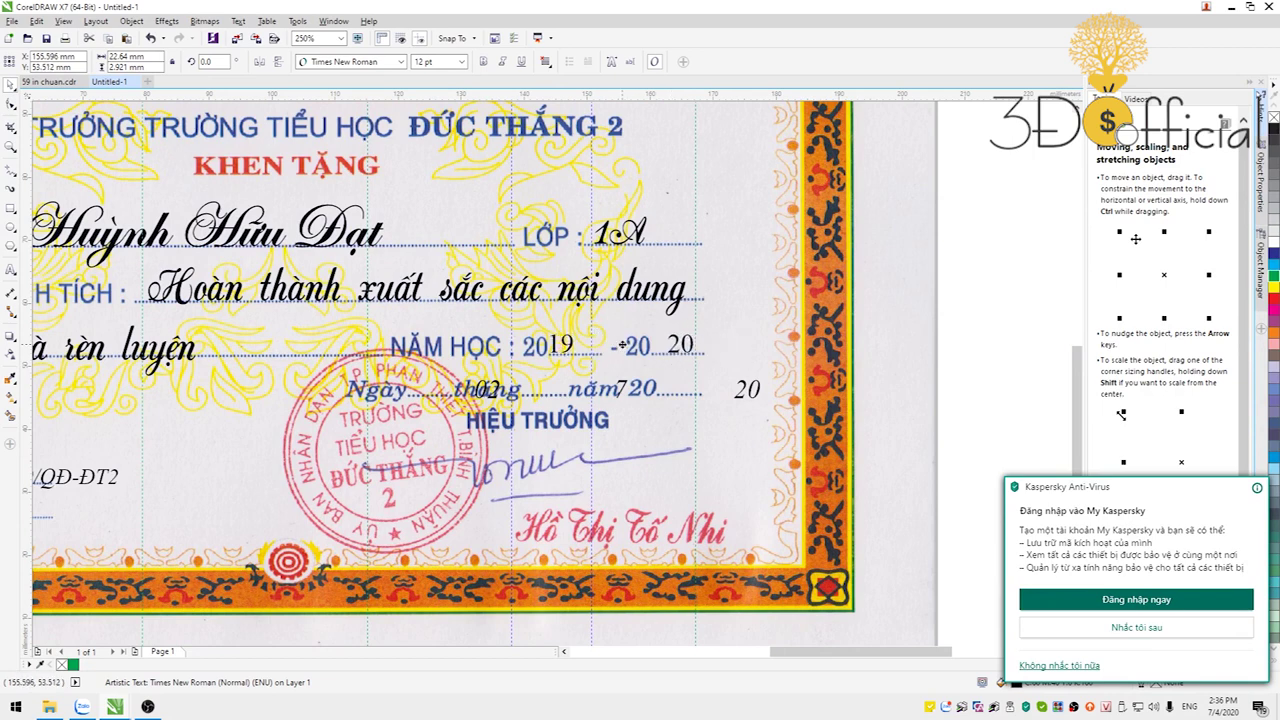
{"action": "left_click", "coordinate": [762, 325]}
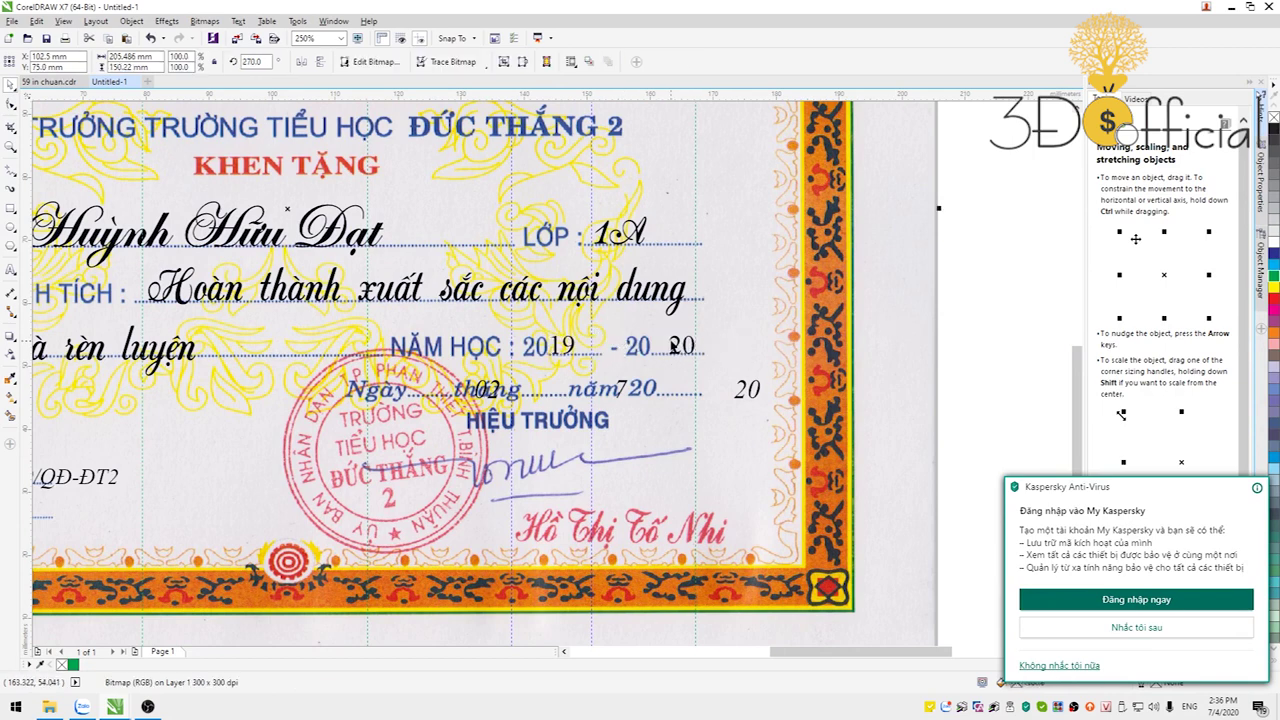
Step: Remove extra spaces between "19" and "20" so that "20" sits on the second NĂM HỌC blank
{"action": "double_click", "coordinate": [673, 346]}
{"action": "key", "text": "BackSpace"}
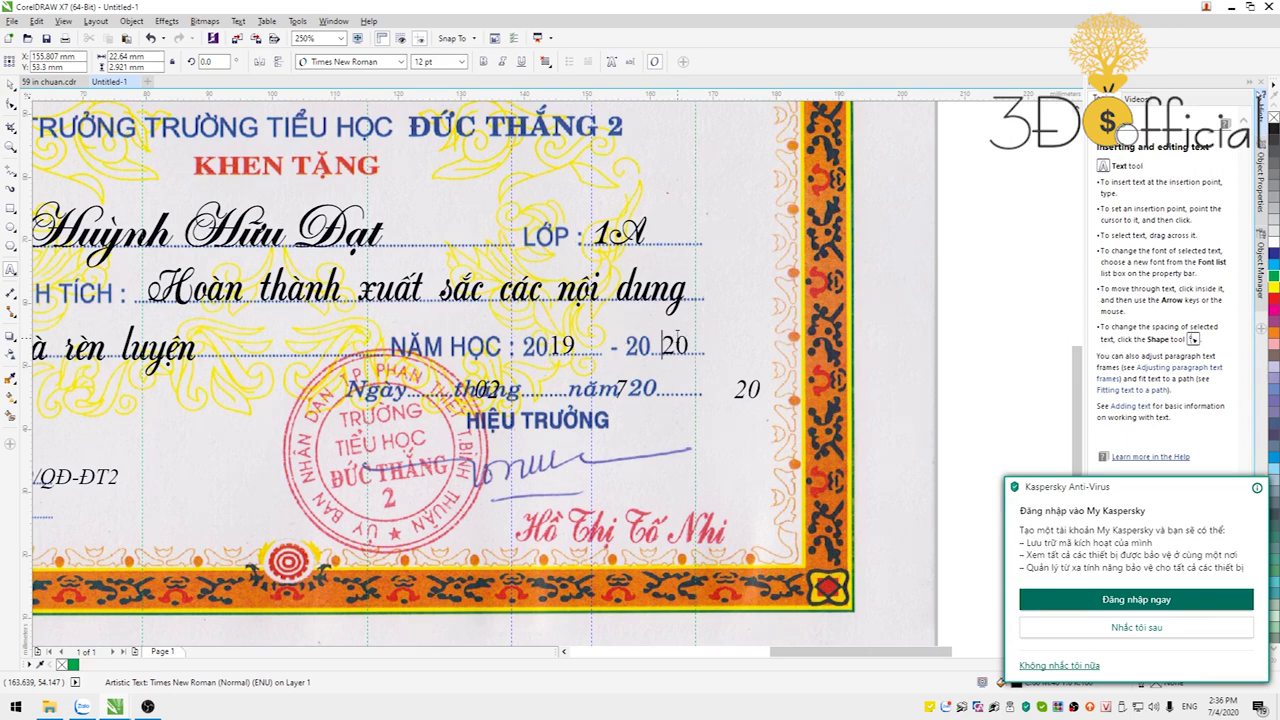
{"action": "key", "text": "BackSpace"}
{"action": "key", "text": "ctrl+space"}
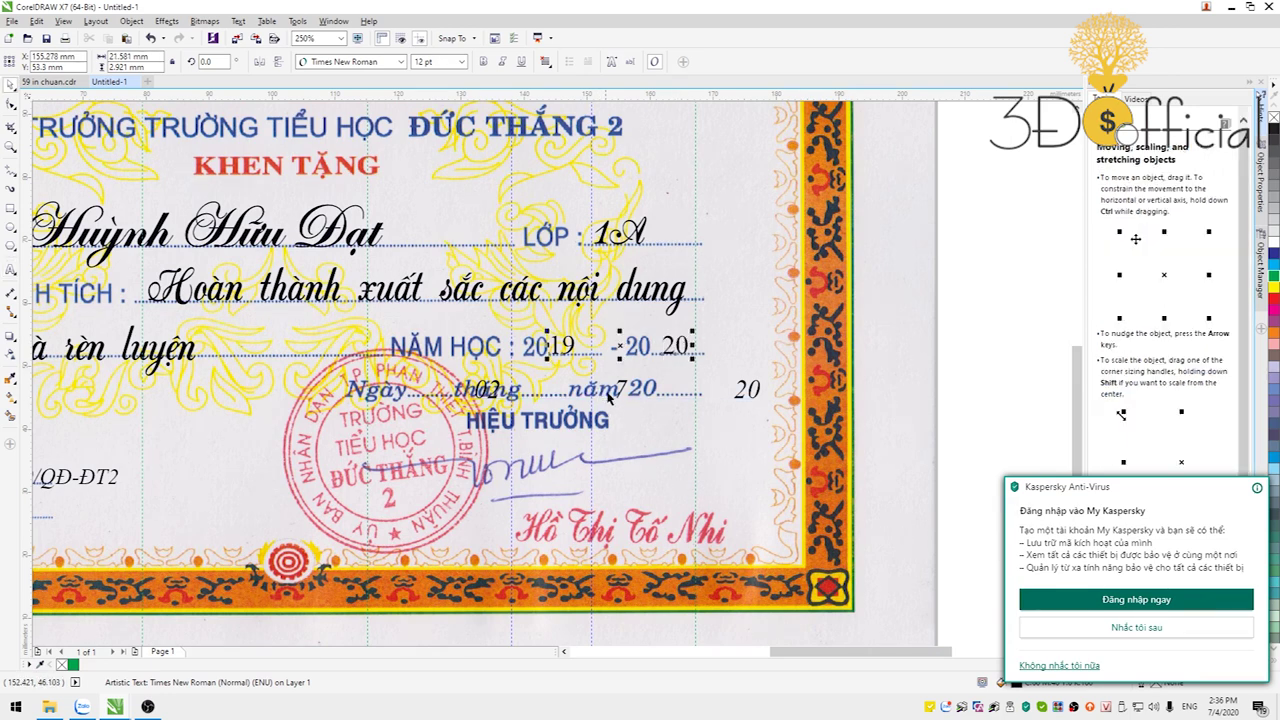
{"action": "double_click", "coordinate": [665, 344]}
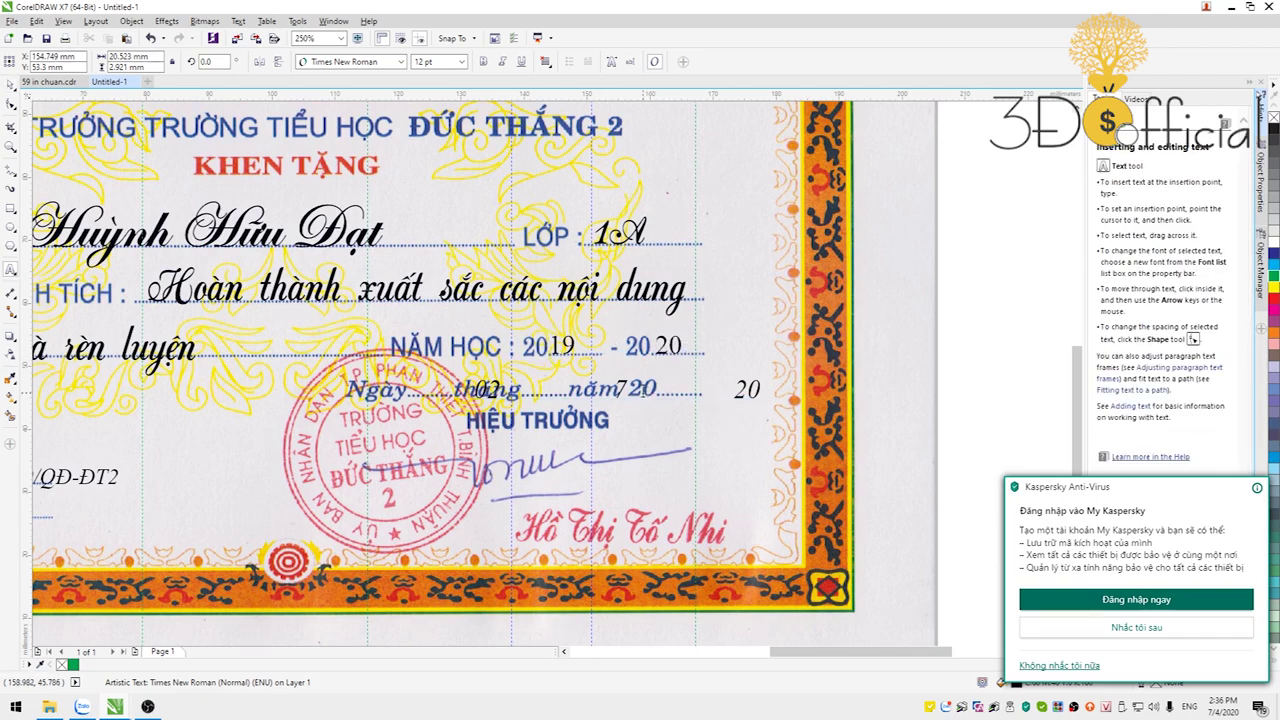
{"action": "key", "text": "ctrl+space"}
Step: Place the issue-date text "02 7 20" on the Ngày tháng năm line and remove extra spaces to align its numbers with the blanks
{"action": "left_click", "coordinate": [620, 392]}
{"action": "left_click_drag", "start_coordinate": [620, 392], "coordinate": [561, 383]}
{"action": "double_click", "coordinate": [562, 385]}
{"action": "key", "text": "BackSpace"}
{"action": "key", "text": "BackSpace"}
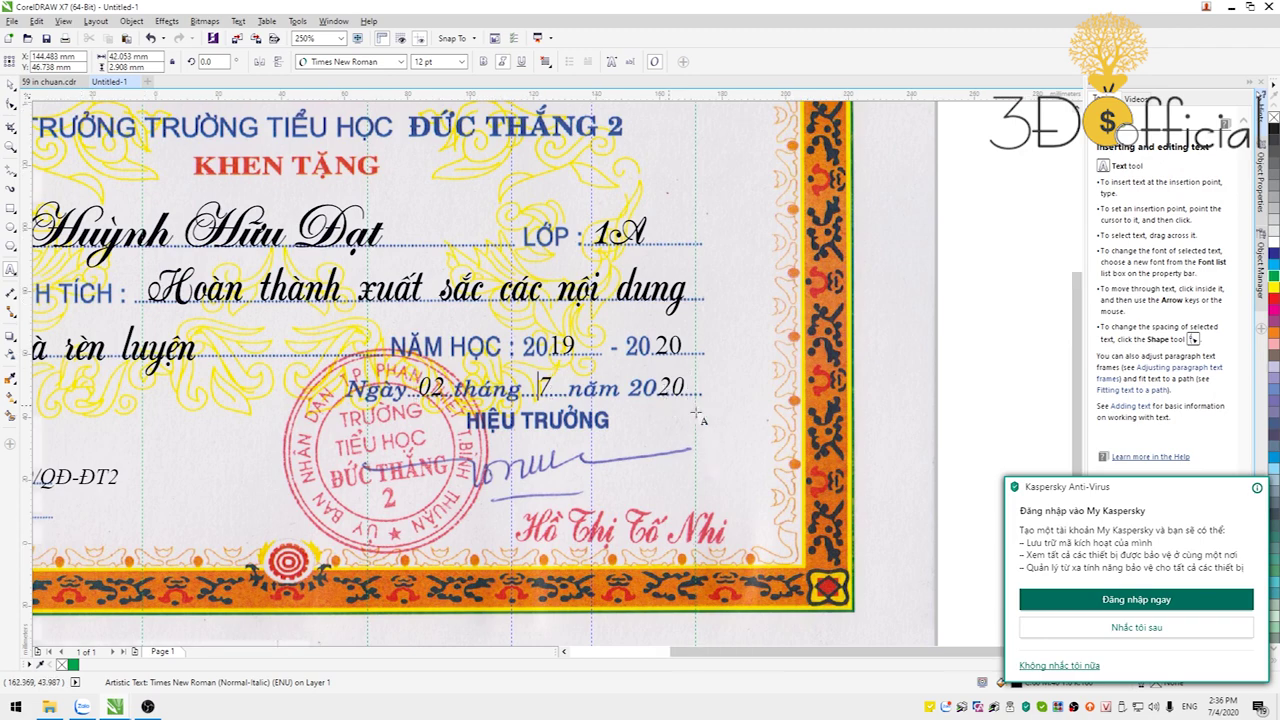
Step: Add three horizontal guidelines along the HỌC SINH line, the ĐÃ ĐẠT THÀNH TÍCH line and the NĂM HỌC line
{"action": "scroll", "coordinate": [700, 420], "scroll_direction": "down", "scroll_amount": 3}
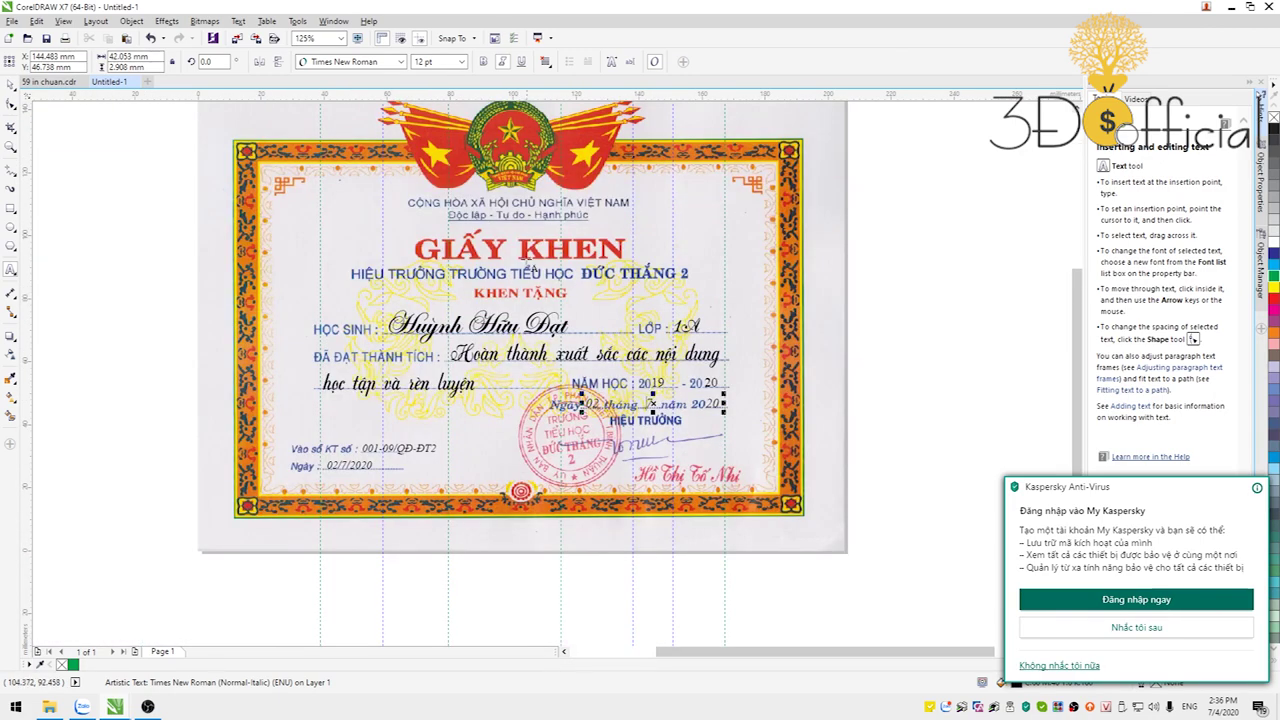
{"action": "left_click_drag", "start_coordinate": [530, 97], "coordinate": [520, 325]}
{"action": "left_click_drag", "start_coordinate": [550, 98], "coordinate": [545, 360]}
{"action": "left_click_drag", "start_coordinate": [512, 97], "coordinate": [508, 386]}
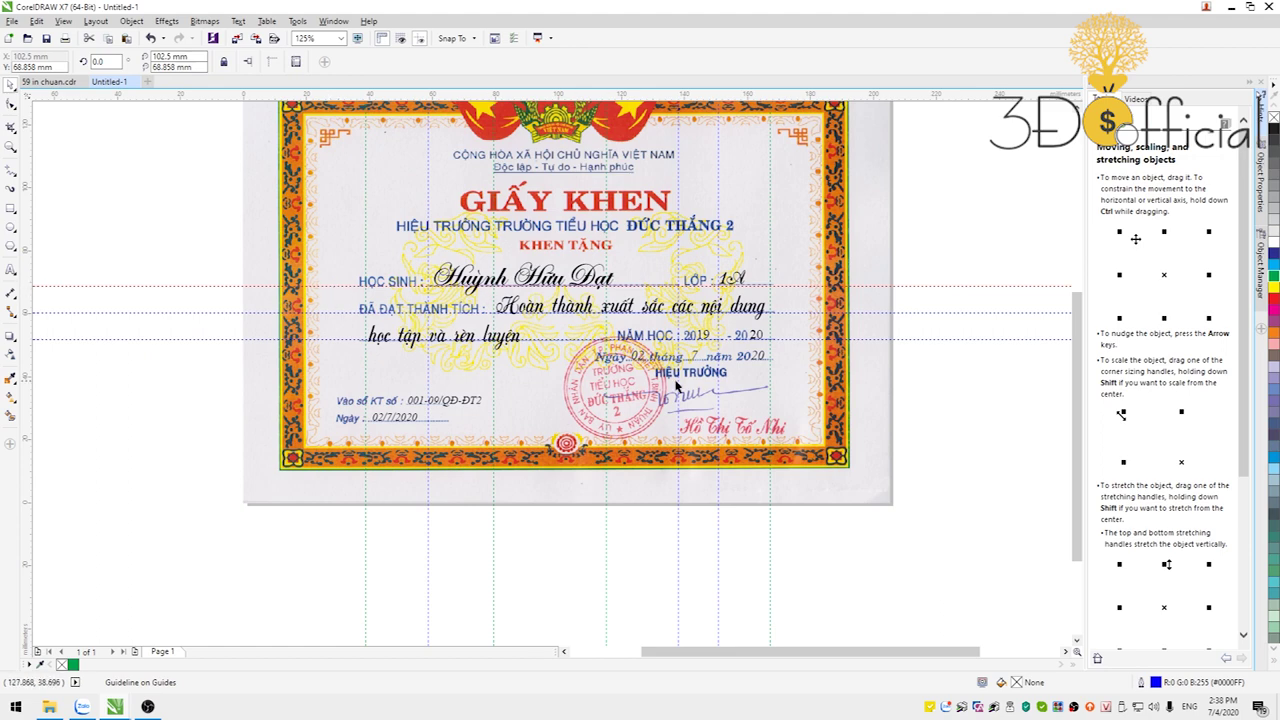
Step: Add horizontal guidelines along the Ngày tháng năm line, the Vào sổ KT số line and the lower Ngày line
{"action": "scroll", "coordinate": [688, 366], "scroll_direction": "up", "scroll_amount": 2}
{"action": "left_click_drag", "start_coordinate": [648, 103], "coordinate": [677, 358]}
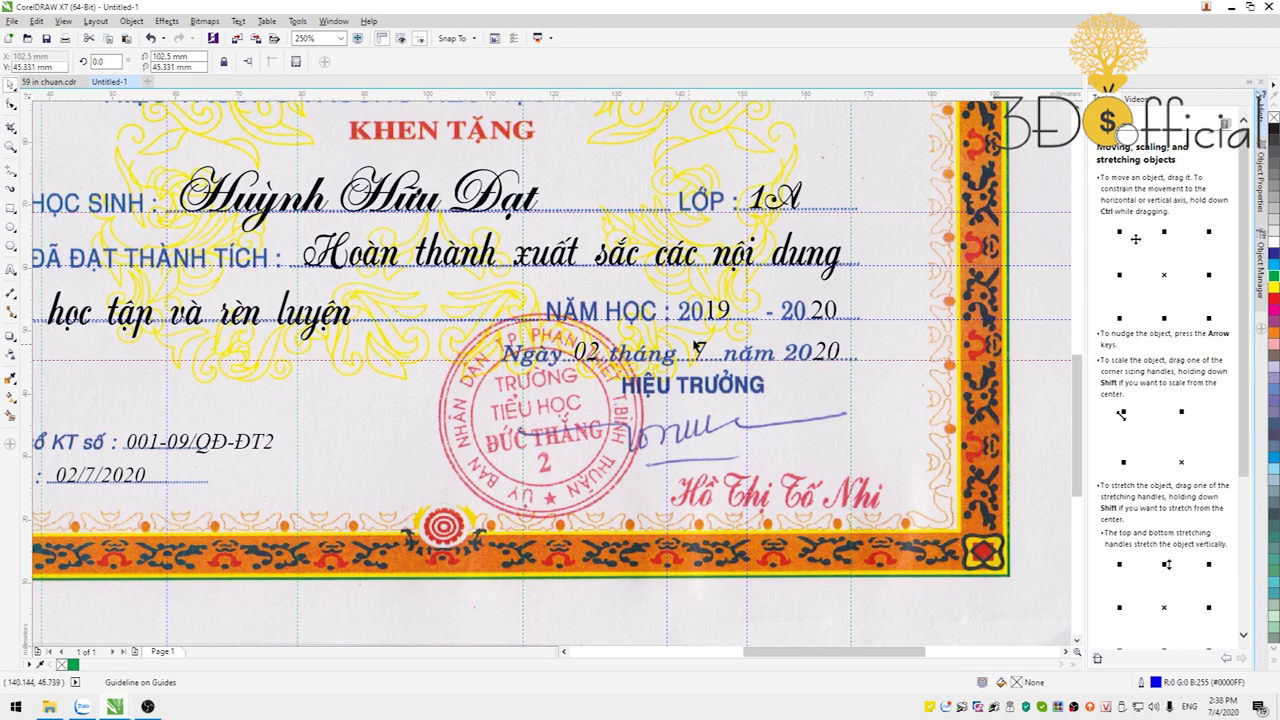
{"action": "scroll", "coordinate": [528, 320], "scroll_direction": "down", "scroll_amount": 6}
{"action": "scroll", "coordinate": [528, 320], "scroll_direction": "up", "scroll_amount": 6}
{"action": "left_click_drag", "start_coordinate": [662, 100], "coordinate": [697, 359]}
{"action": "left_click_drag", "start_coordinate": [652, 100], "coordinate": [665, 389]}
{"action": "scroll", "coordinate": [349, 345], "scroll_direction": "down", "scroll_amount": 5}
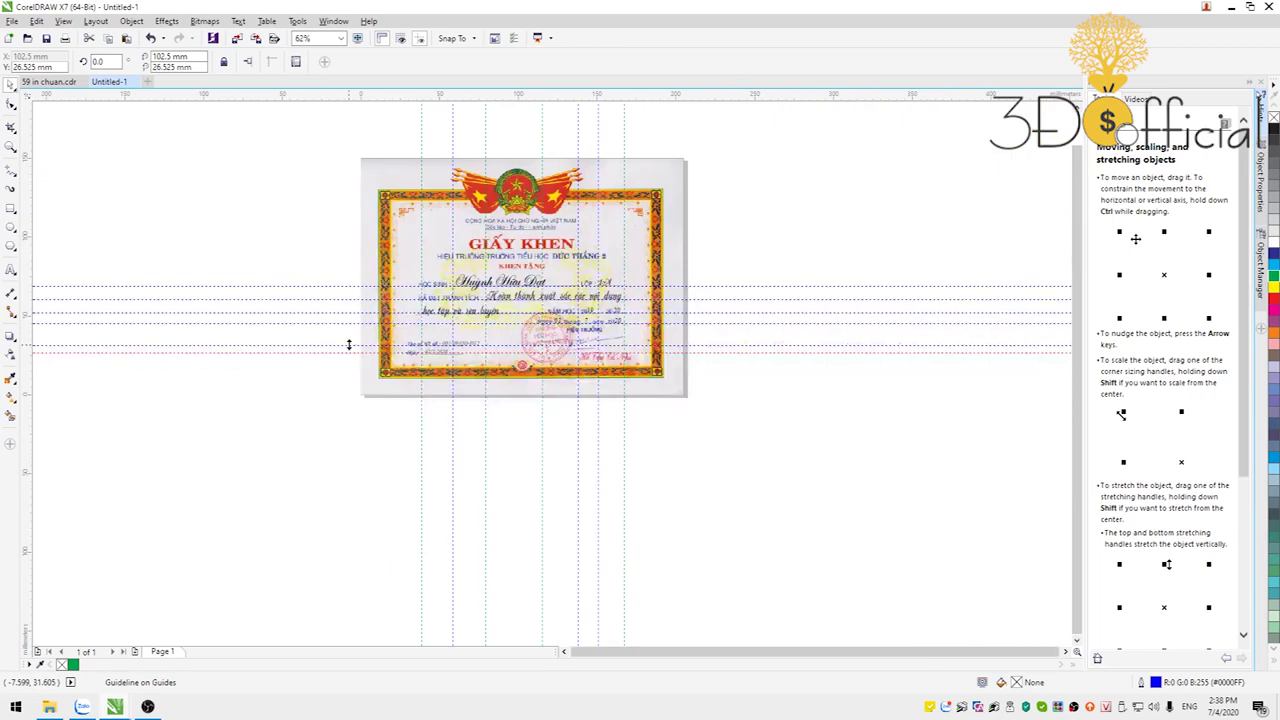
{"action": "left_click", "coordinate": [320, 425]}
Step: Delete the scanned certificate bitmap so that only the fill-in texts and guidelines remain on the page
{"action": "scroll", "coordinate": [503, 194], "scroll_direction": "up", "scroll_amount": 2}
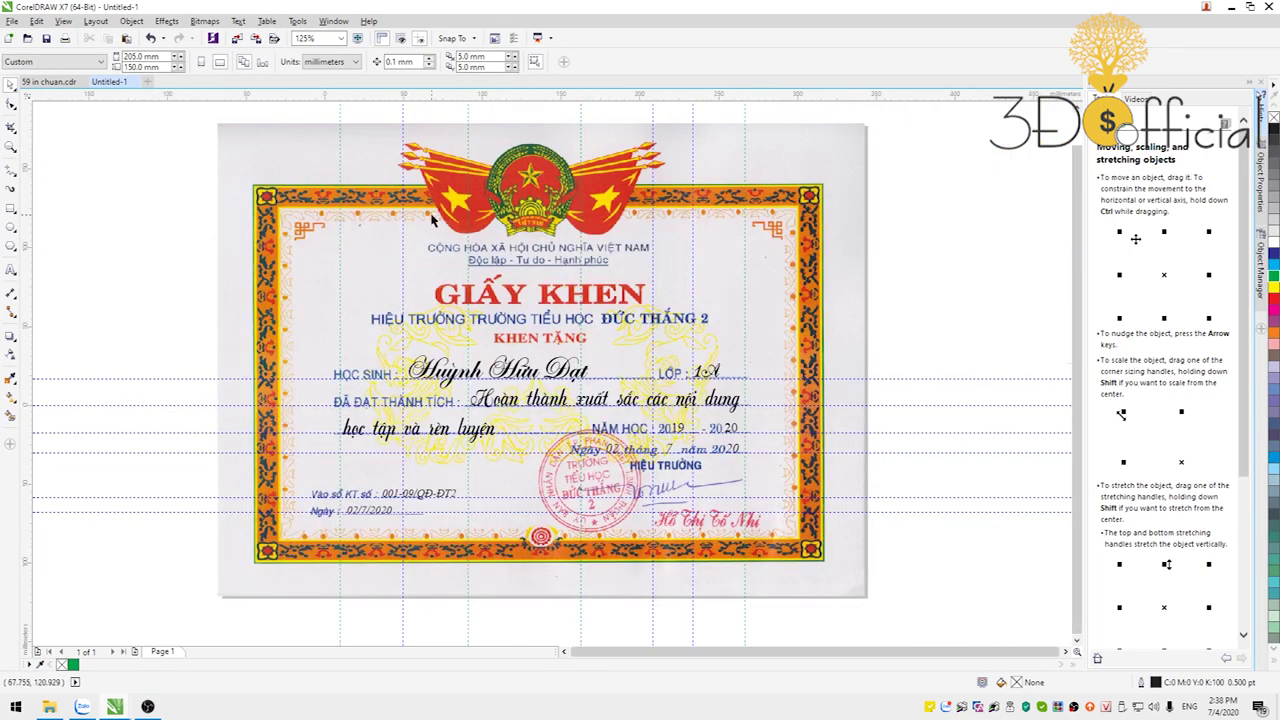
{"action": "scroll", "coordinate": [510, 228], "scroll_direction": "down", "scroll_amount": 2}
{"action": "scroll", "coordinate": [365, 192], "scroll_direction": "up", "scroll_amount": 2}
{"action": "left_click", "coordinate": [354, 193]}
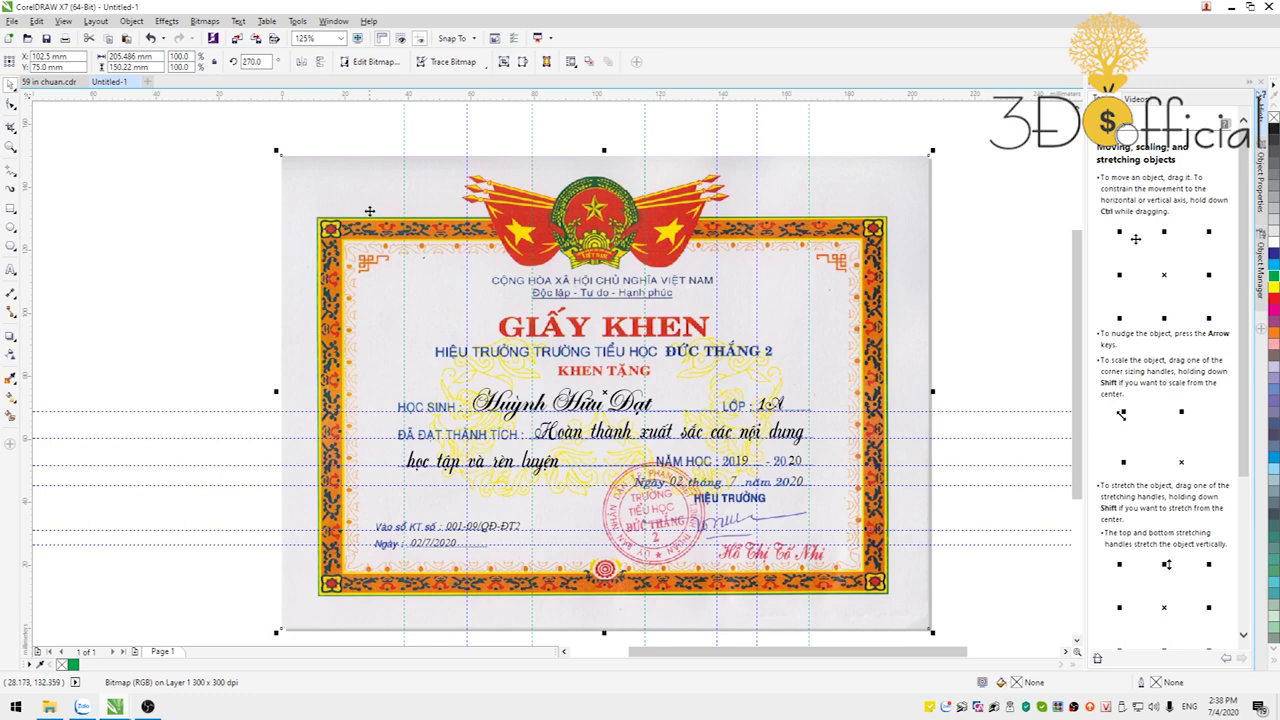
{"action": "key", "text": "Delete"}
{"action": "scroll", "coordinate": [423, 266], "scroll_direction": "down", "scroll_amount": 2}
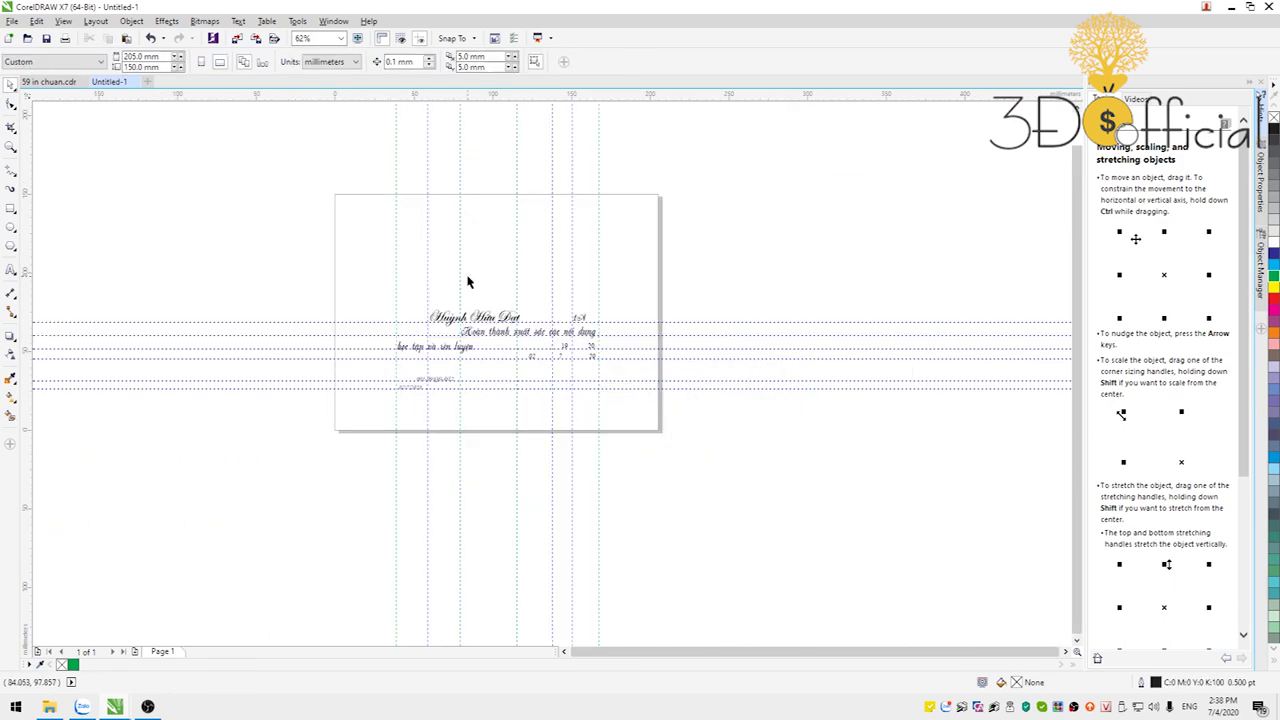
{"action": "scroll", "coordinate": [467, 282], "scroll_direction": "up", "scroll_amount": 2}
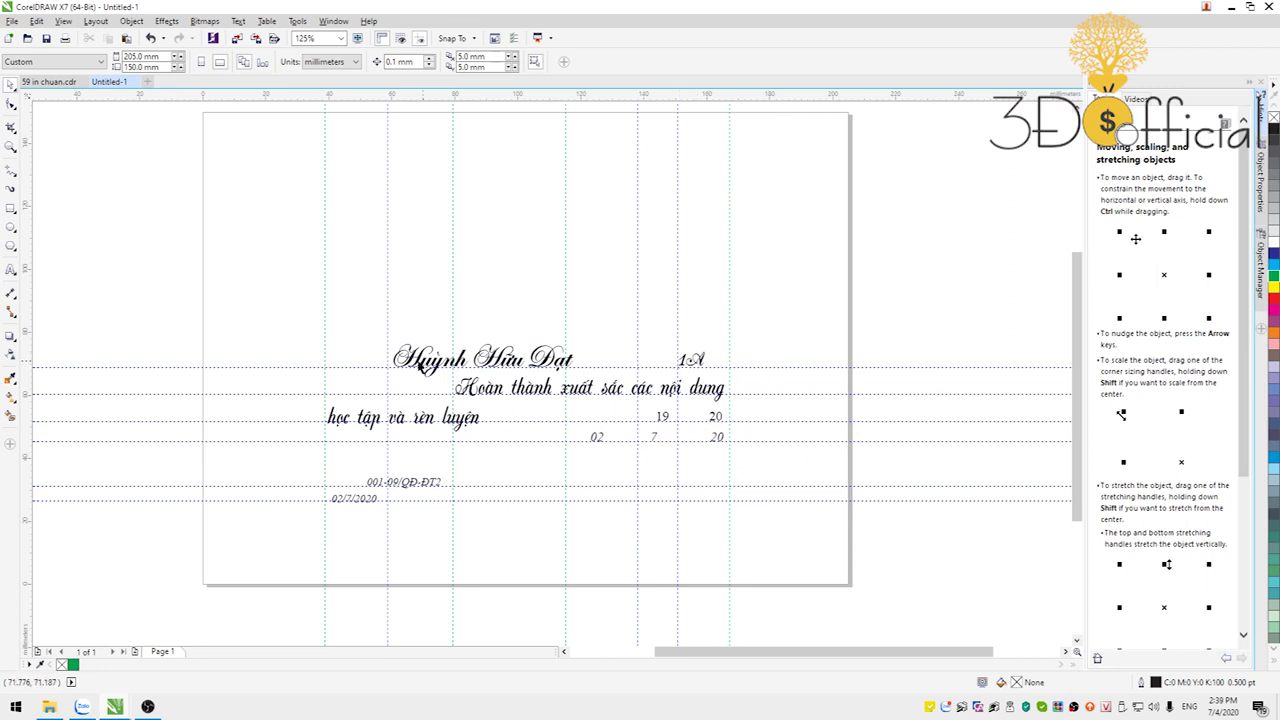
Step: Append the filler letters "bbbbbbbb" to the student's name and narrow the text to end at the vertical guideline near 138 mm
{"action": "left_click", "coordinate": [387, 347]}
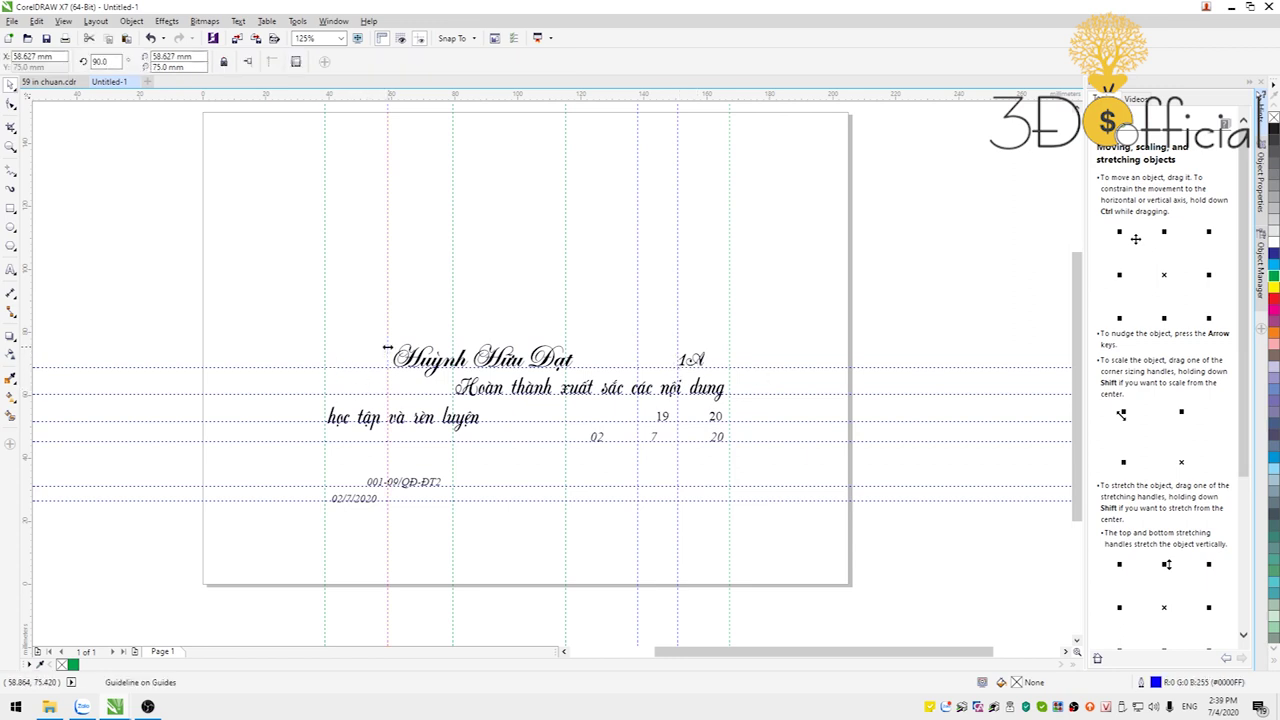
{"action": "left_click", "coordinate": [637, 345]}
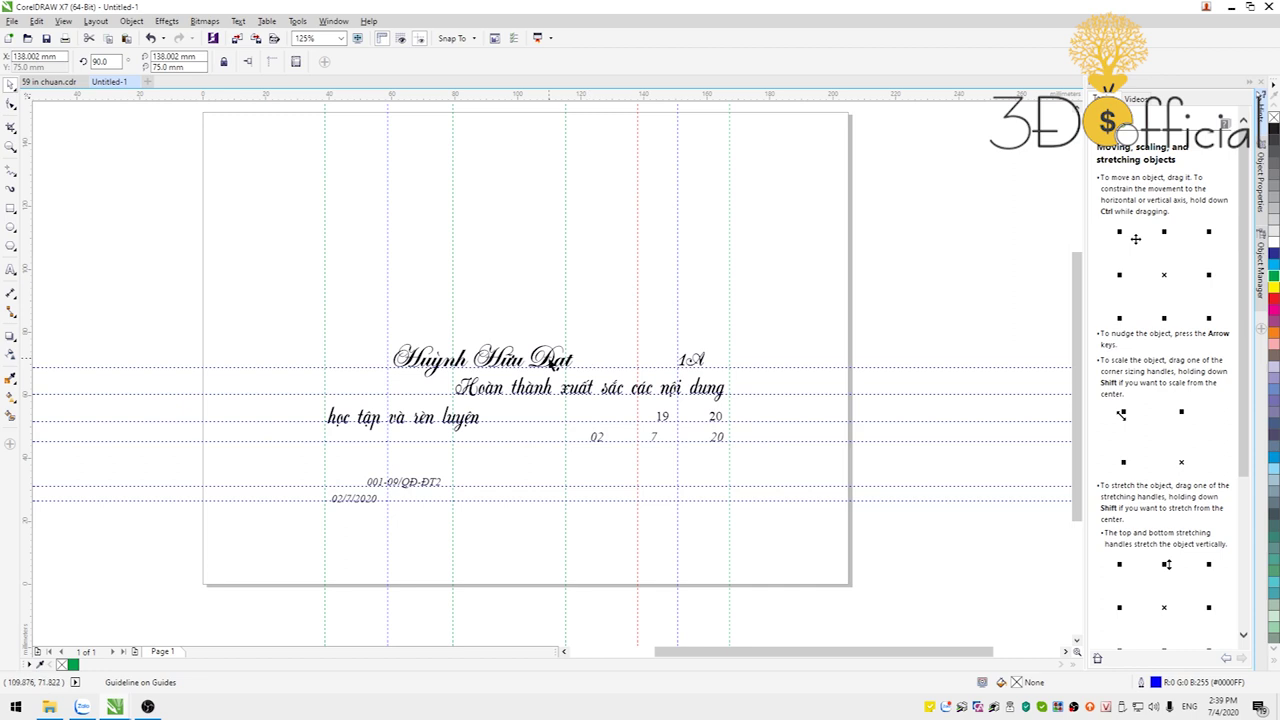
{"action": "left_click", "coordinate": [553, 366]}
{"action": "double_click", "coordinate": [570, 360]}
{"action": "type", "text": "t bbbbbbbb"}
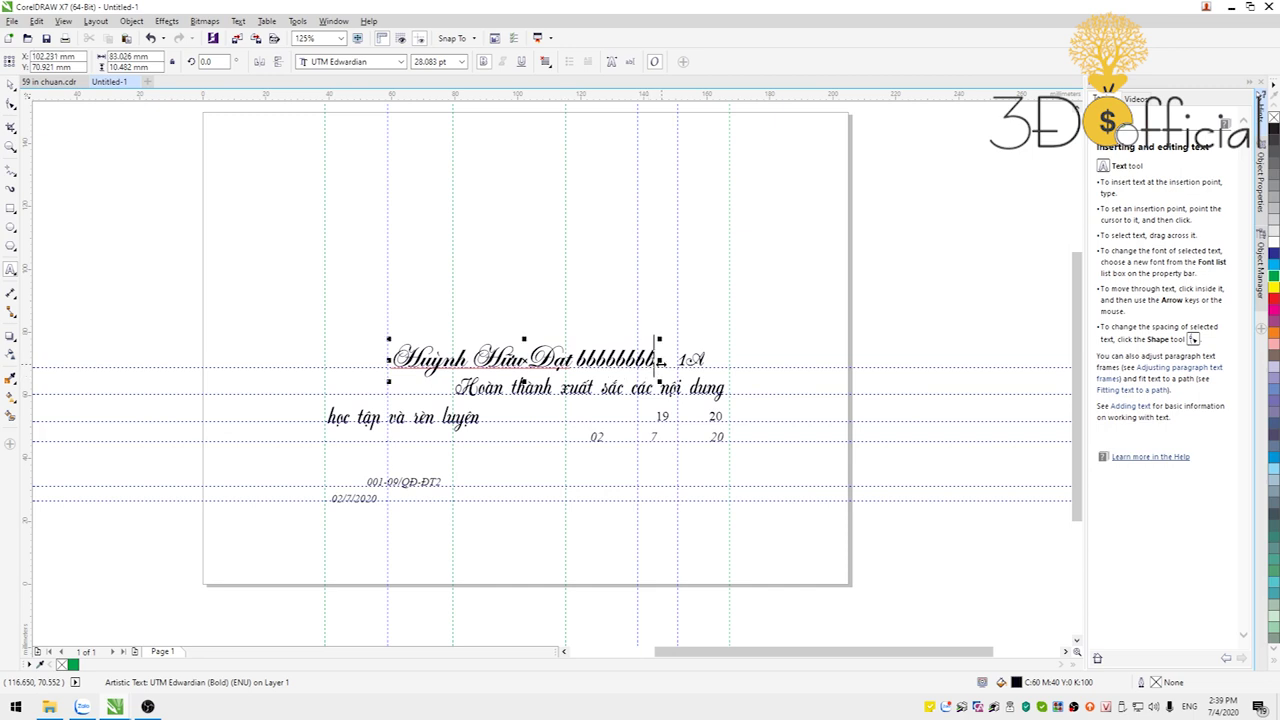
{"action": "left_click_drag", "start_coordinate": [661, 360], "coordinate": [643, 360]}
Step: Delete the filler letters after the student's name and deselect the text
{"action": "left_click_drag", "start_coordinate": [563, 362], "coordinate": [640, 358]}
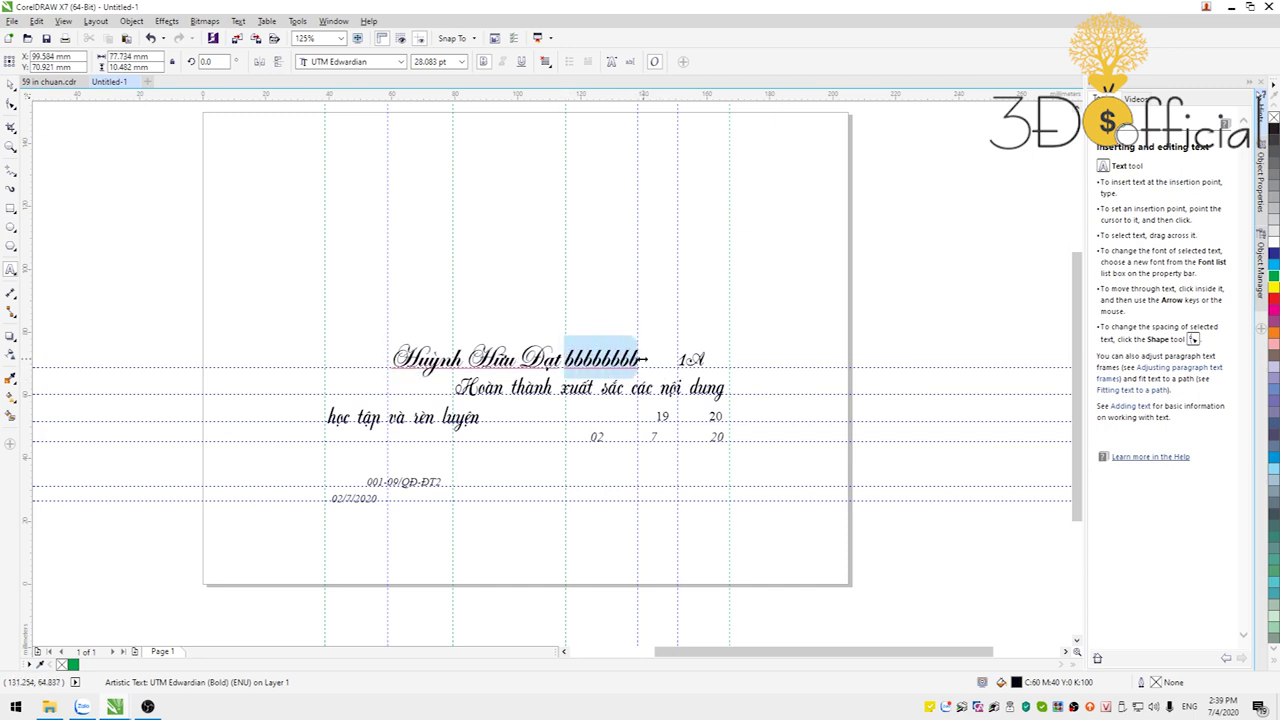
{"action": "key", "text": "Delete"}
{"action": "key", "text": "ctrl+space"}
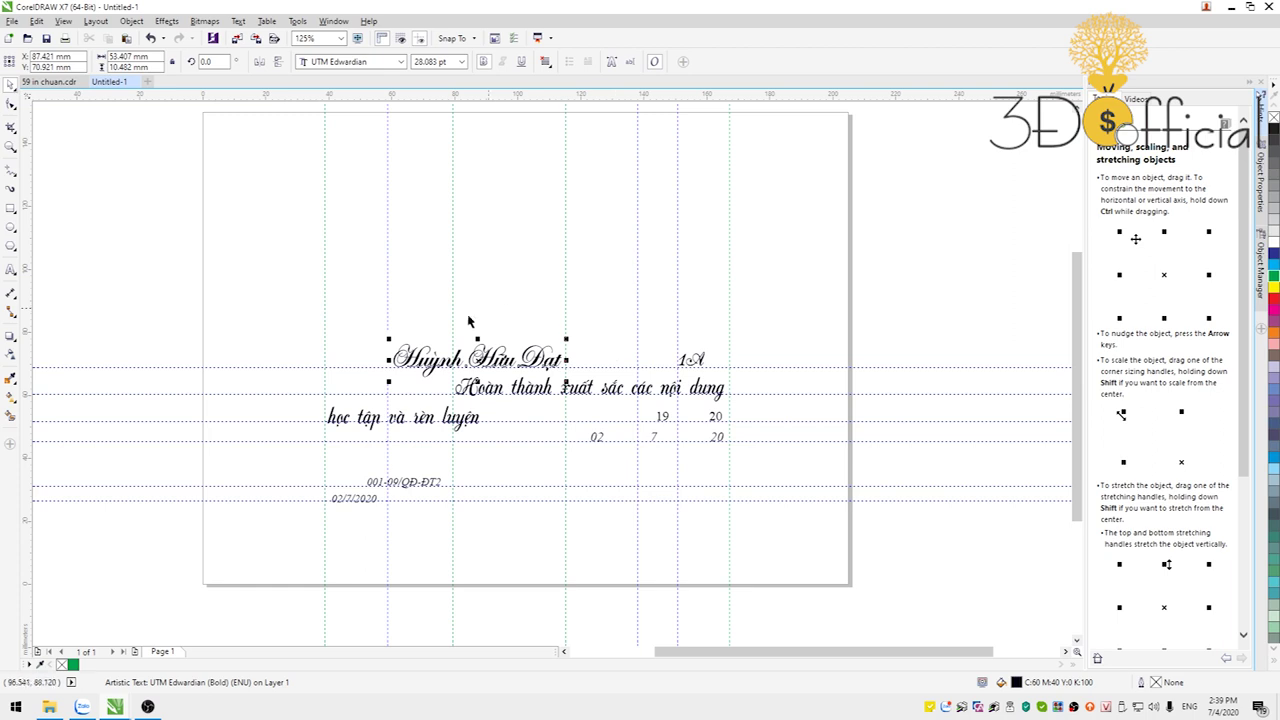
{"action": "left_click", "coordinate": [488, 555]}
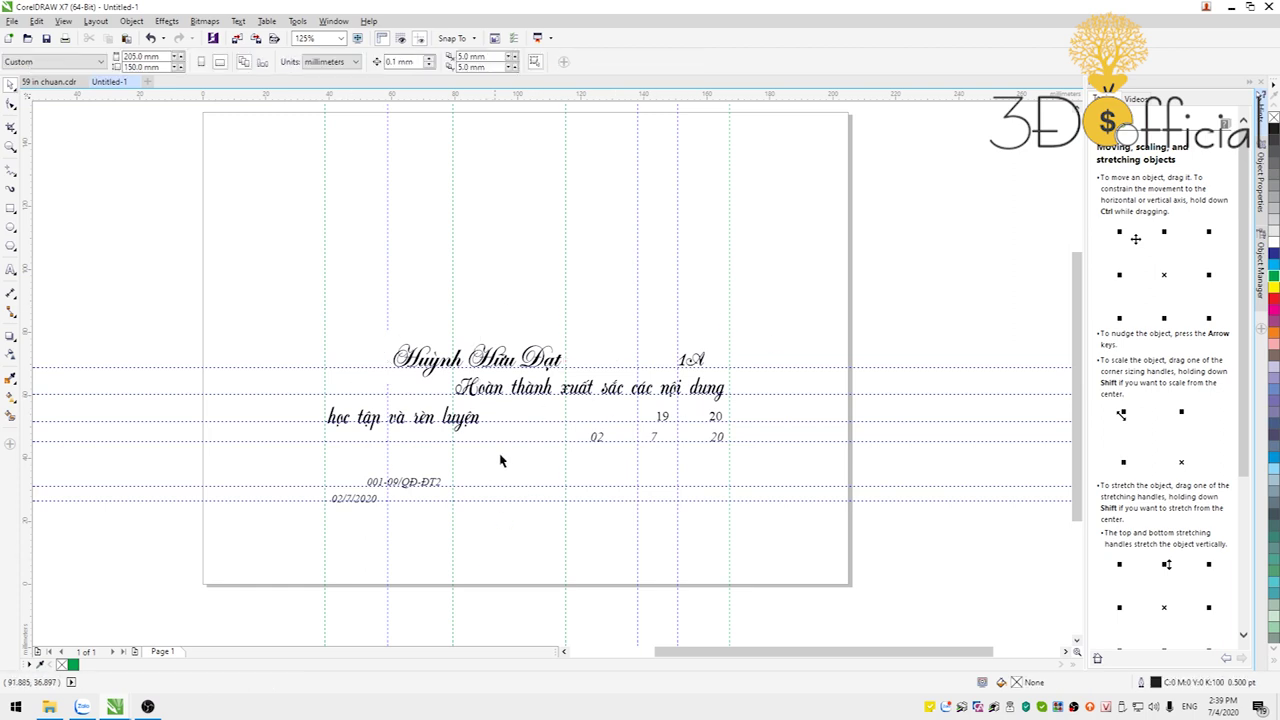
Step: Save the drawing to the Desktop as "in GK LAN 2" in CDR format
{"action": "scroll", "coordinate": [500, 450], "scroll_direction": "down", "scroll_amount": 2}
{"action": "scroll", "coordinate": [502, 433], "scroll_direction": "up", "scroll_amount": 2}
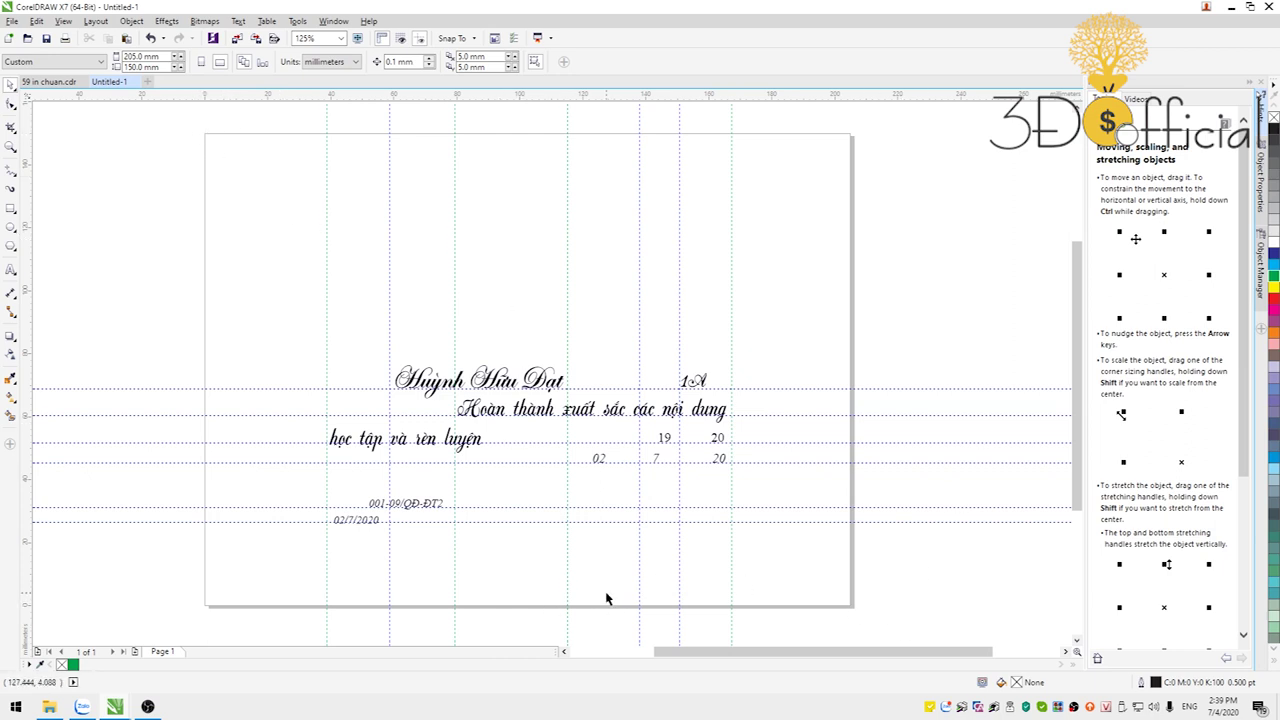
{"action": "left_click", "coordinate": [47, 40]}
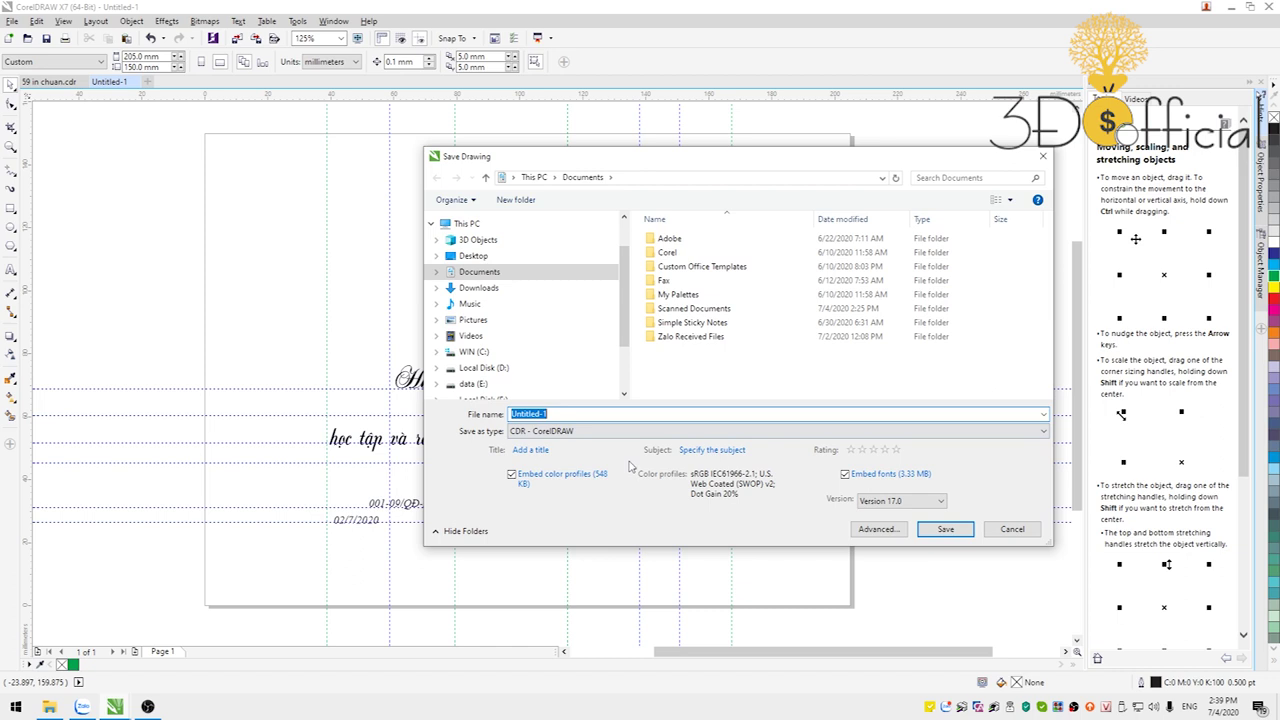
{"action": "type", "text": "in"}
{"action": "key", "text": "BackSpace"}
{"action": "key", "text": "BackSpace"}
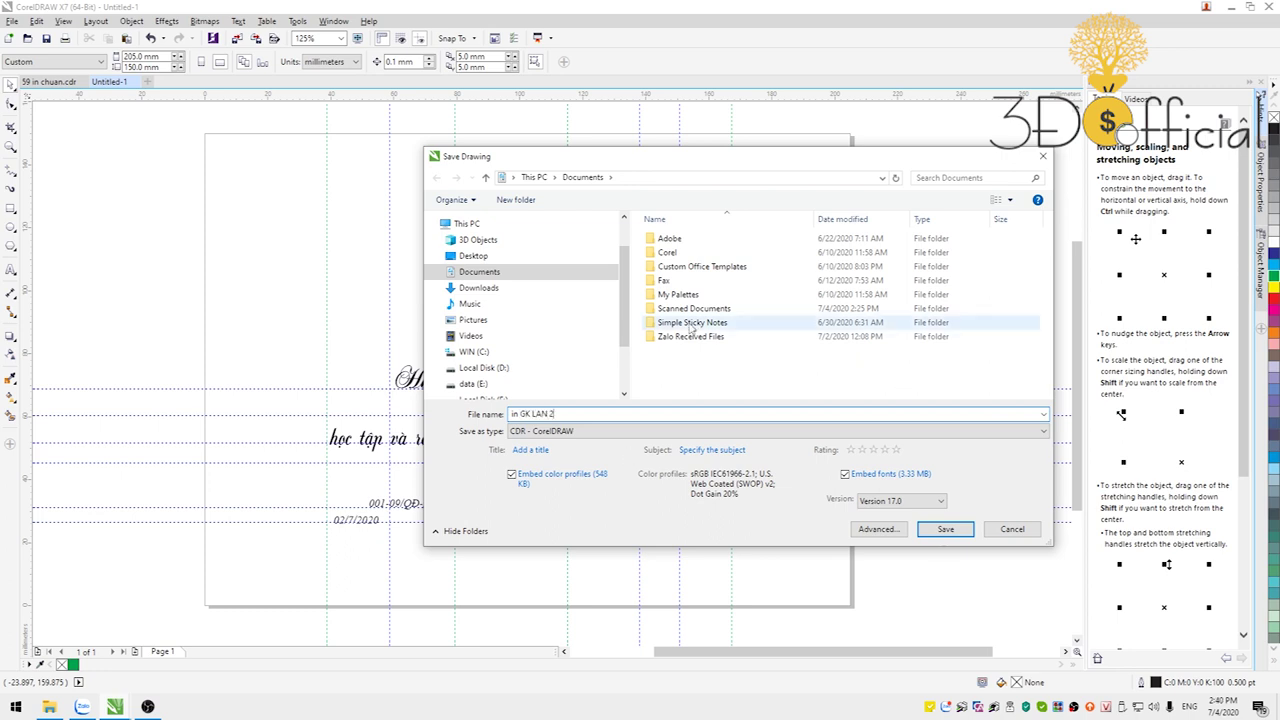
{"action": "left_click", "coordinate": [473, 256]}
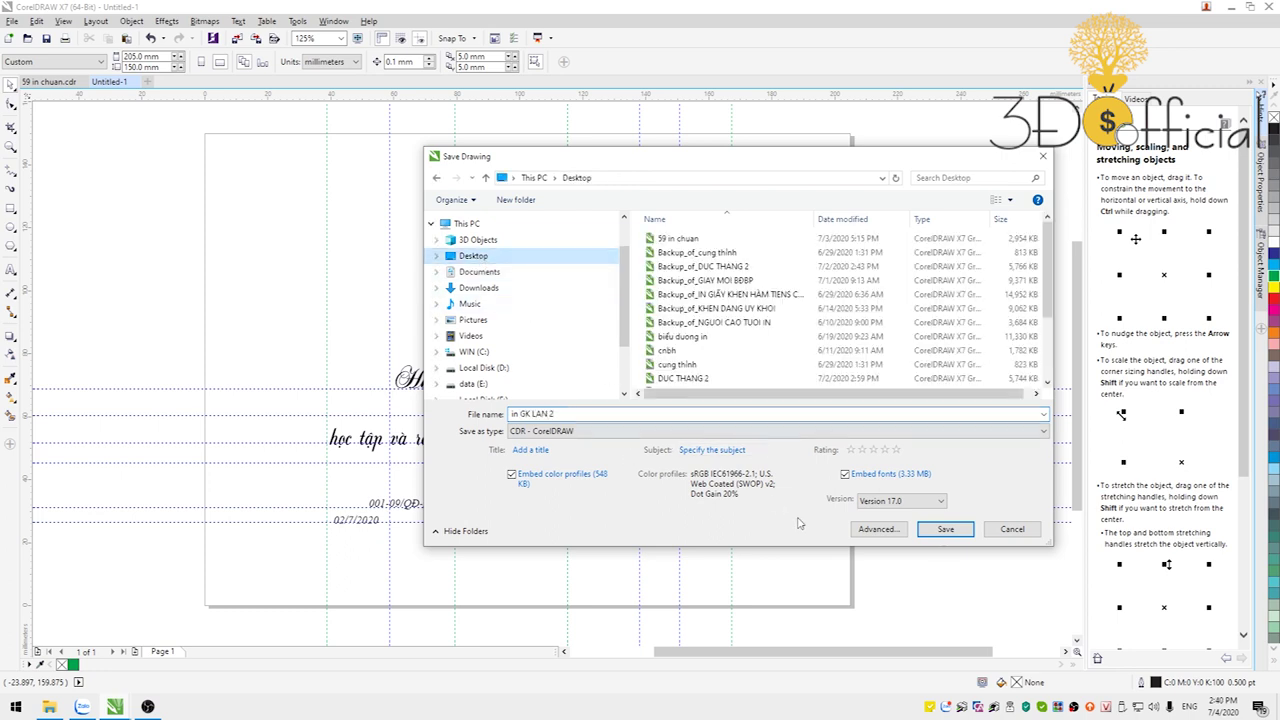
{"action": "left_click", "coordinate": [945, 537]}
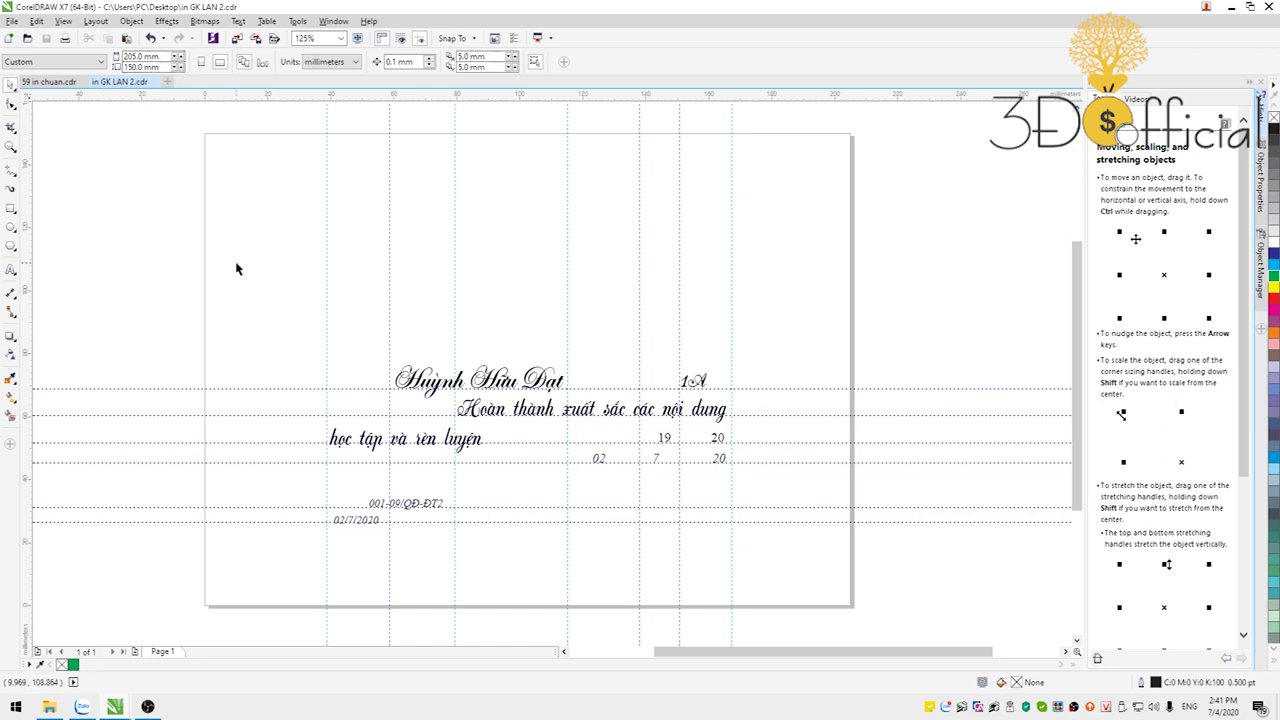
Step: In the RICOH printer's print preferences, set Landscape orientation, the Bypass Tray and Plain (60 to 81 g/m2) paper
{"action": "key", "text": "ctrl+p"}
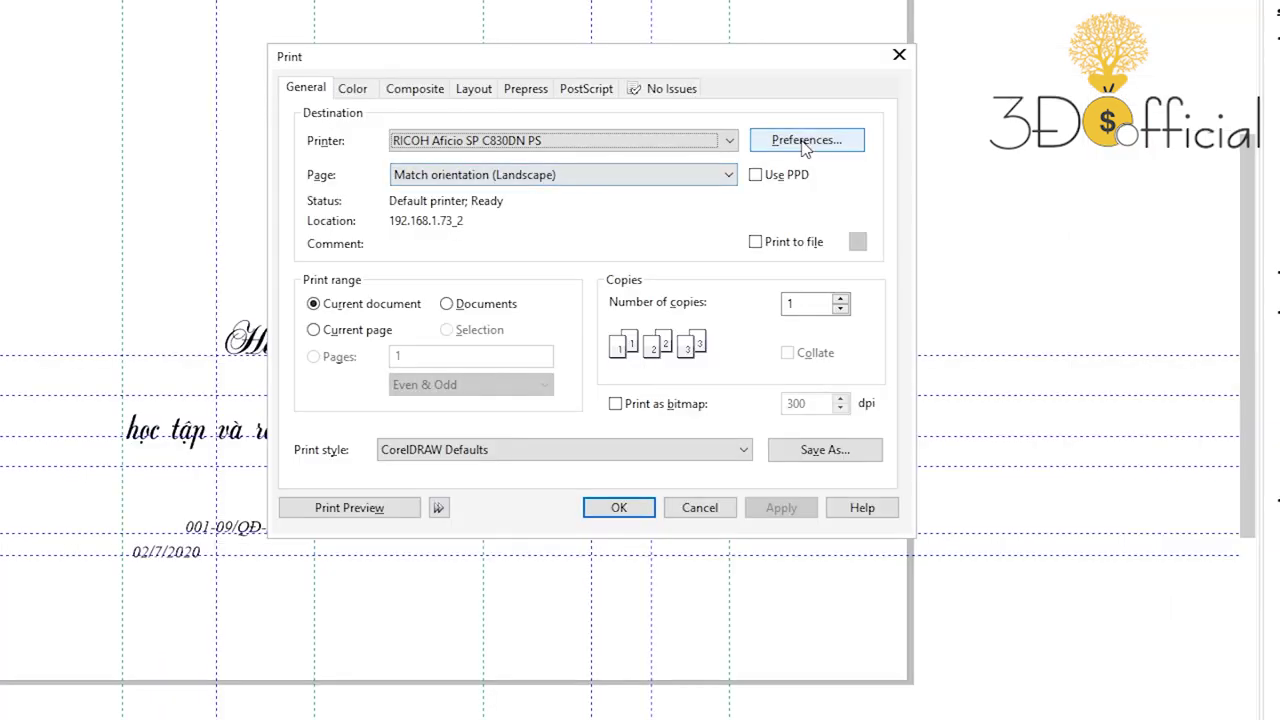
{"action": "left_click", "coordinate": [805, 141]}
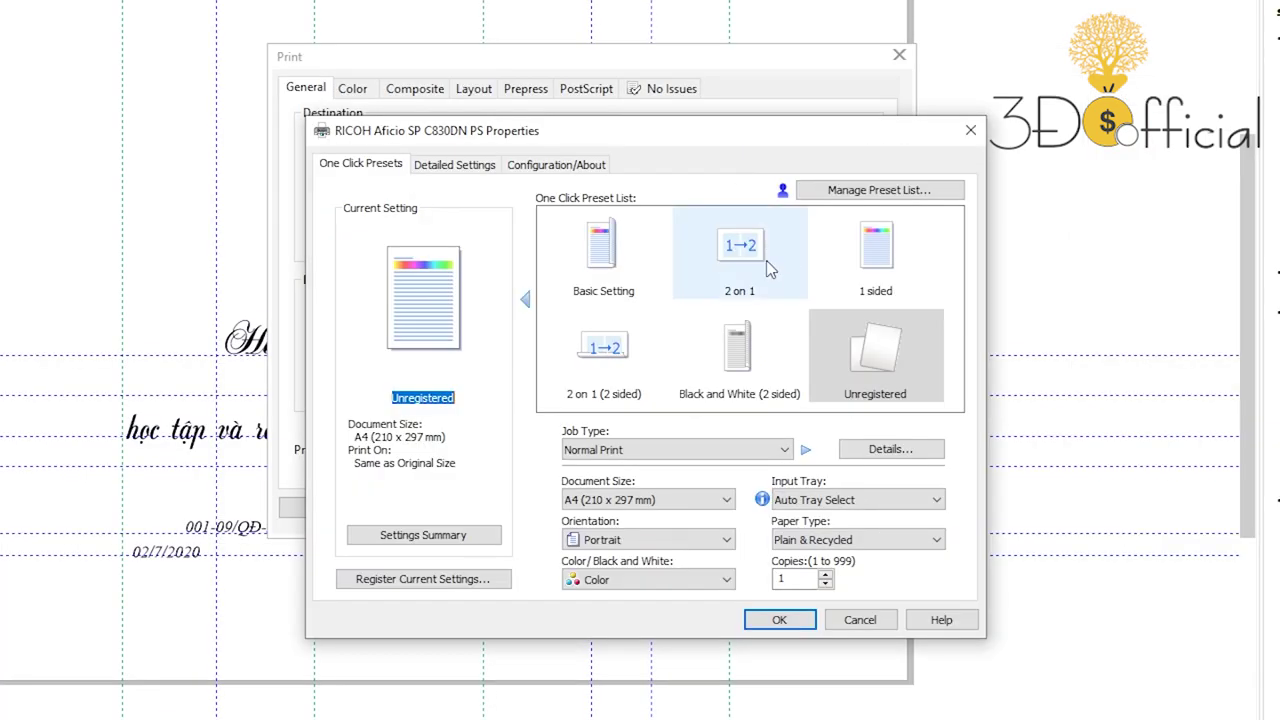
{"action": "left_click", "coordinate": [610, 540]}
{"action": "left_click", "coordinate": [610, 576]}
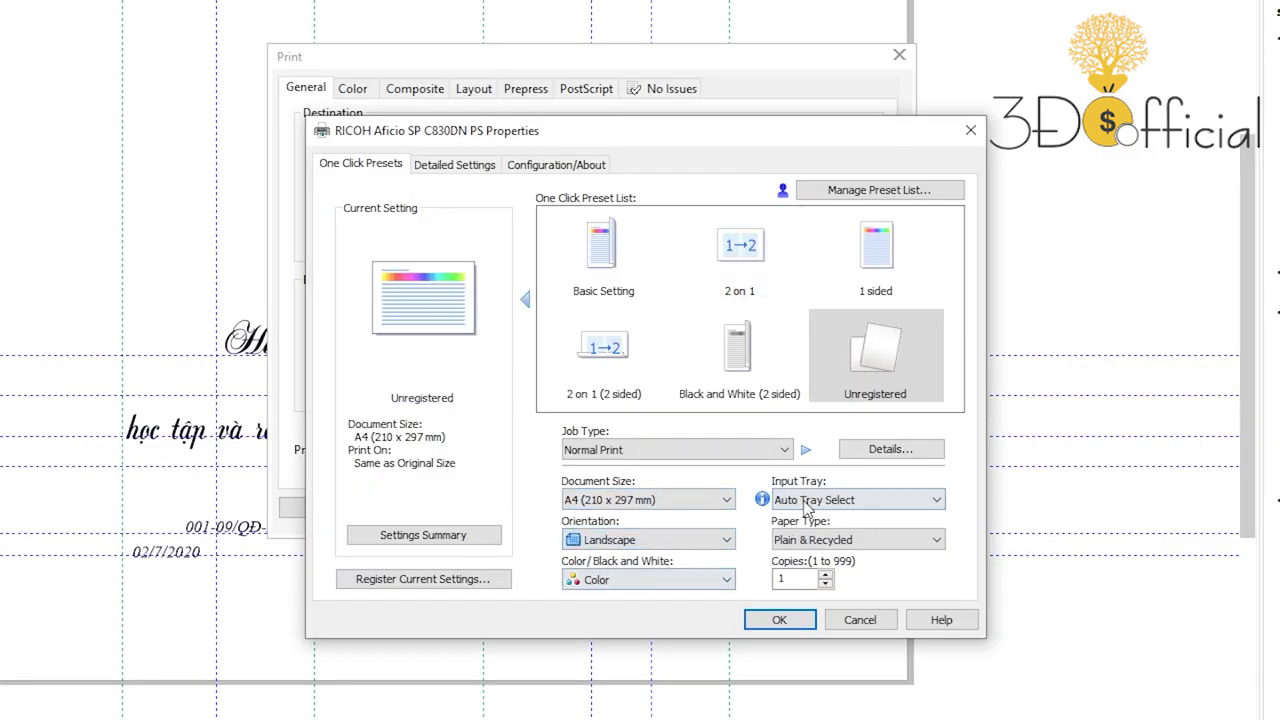
{"action": "left_click", "coordinate": [815, 500]}
{"action": "left_click", "coordinate": [800, 568]}
{"action": "left_click", "coordinate": [806, 541]}
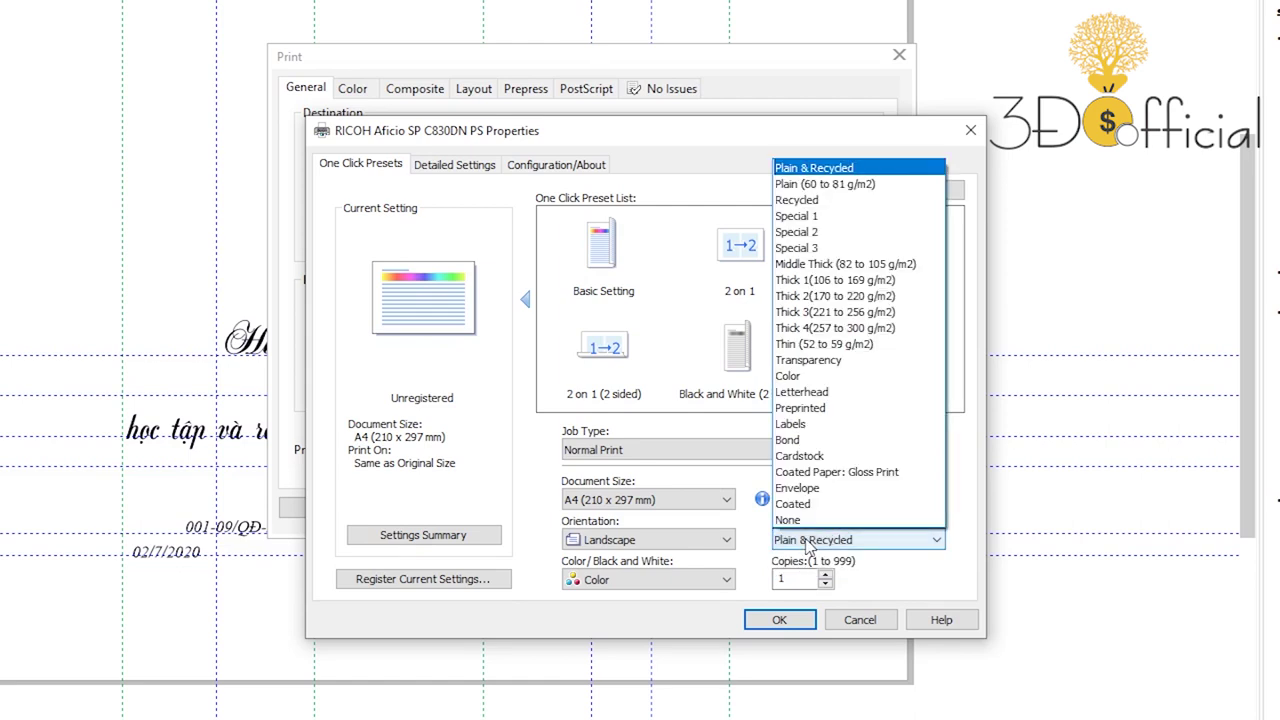
{"action": "left_click", "coordinate": [817, 188]}
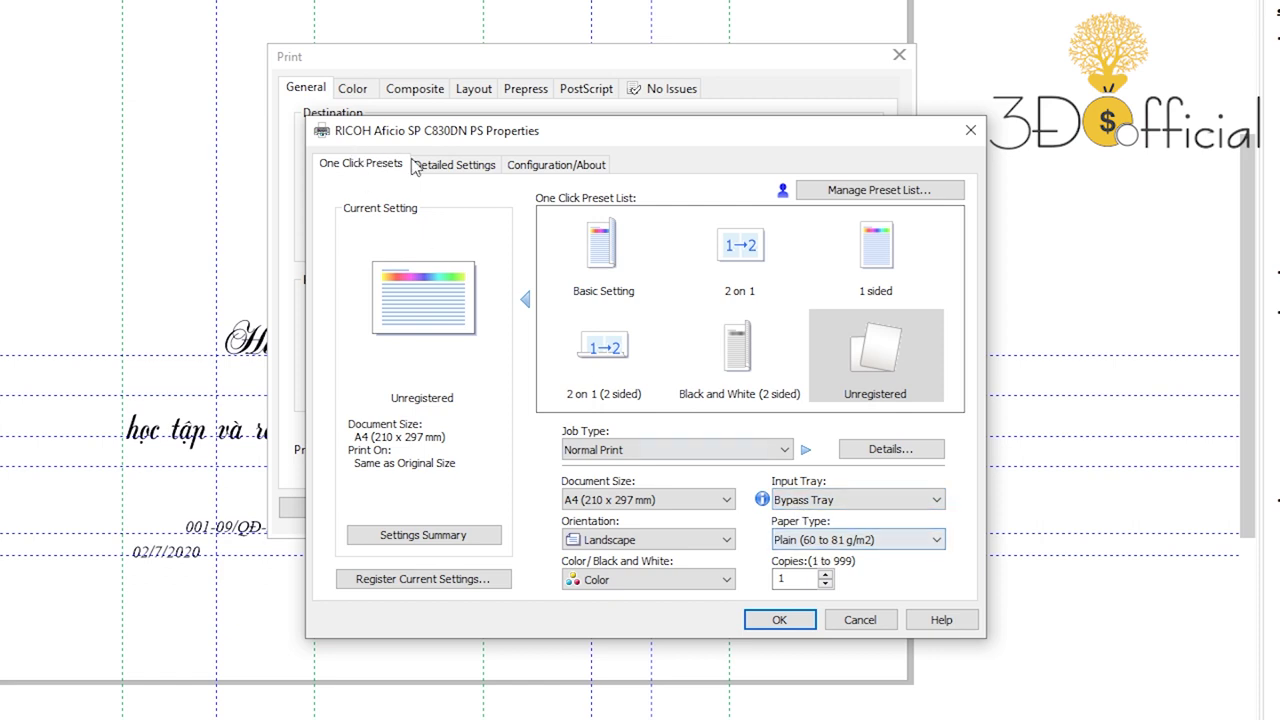
Step: Define a custom paper size in mm, 150 wide and 205 long, in the printer preferences and print the certificate
{"action": "left_click", "coordinate": [446, 166]}
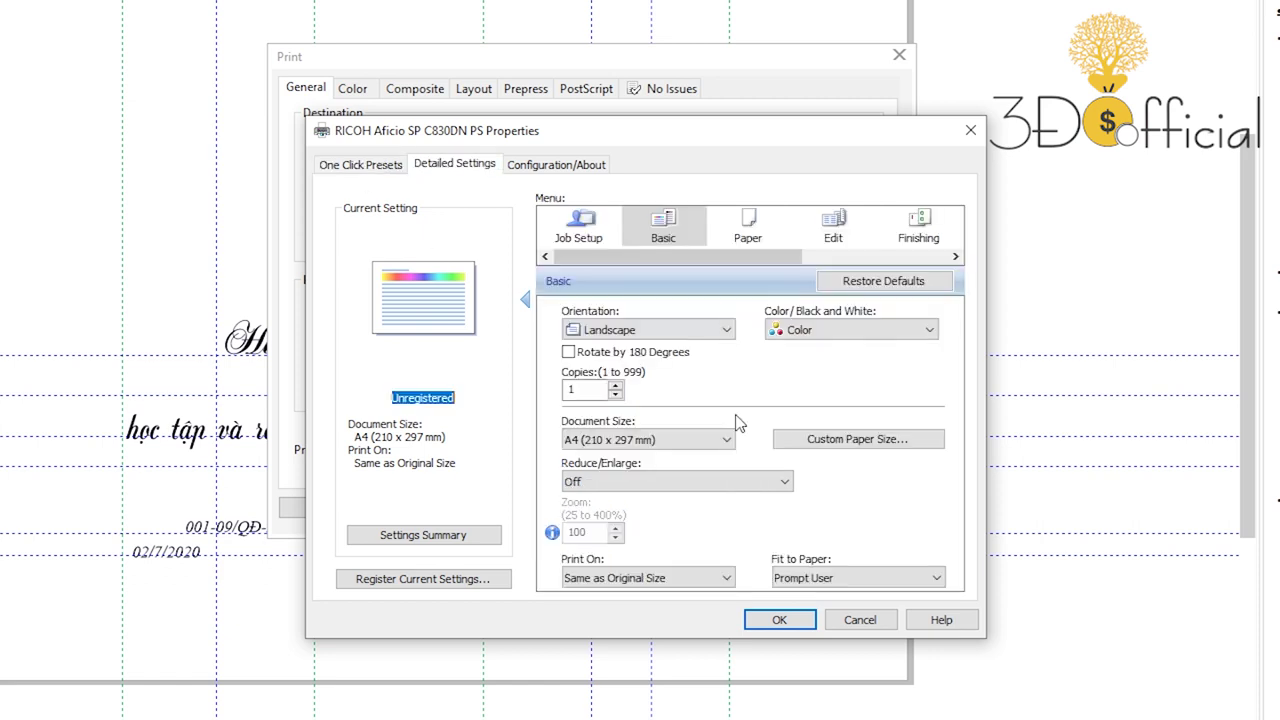
{"action": "left_click", "coordinate": [843, 440]}
{"action": "left_click", "coordinate": [570, 400]}
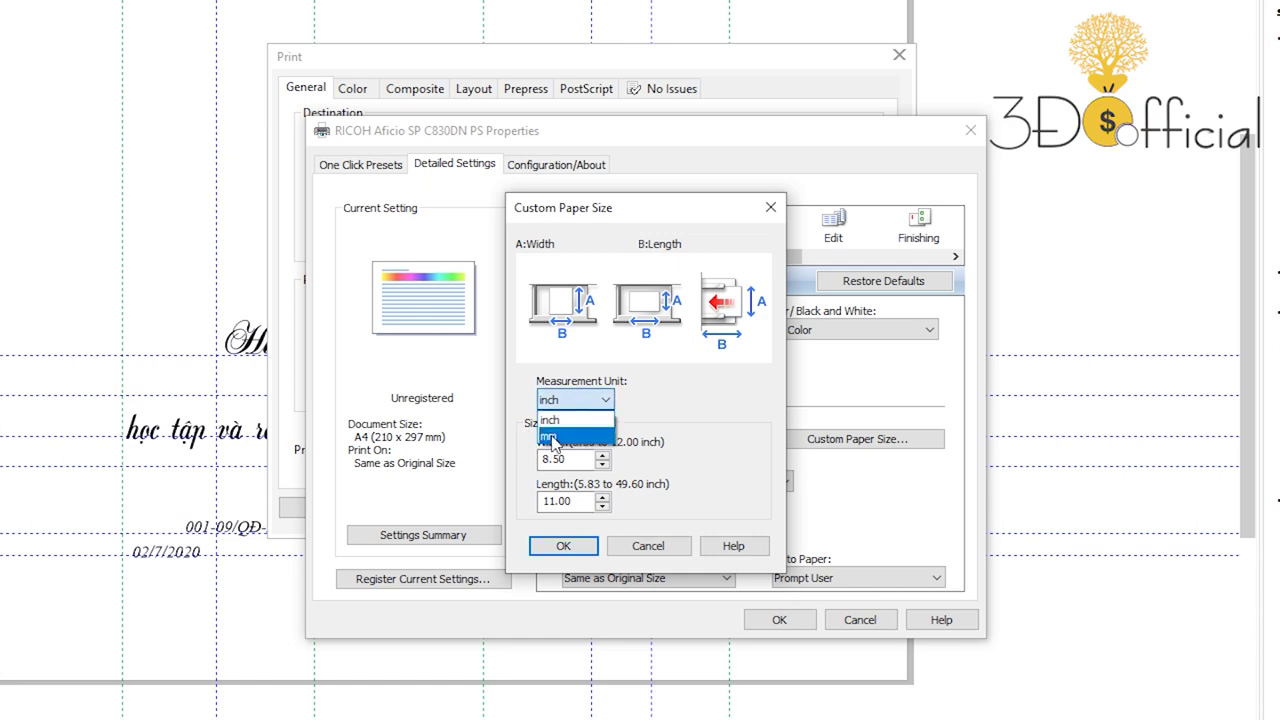
{"action": "left_click", "coordinate": [552, 437]}
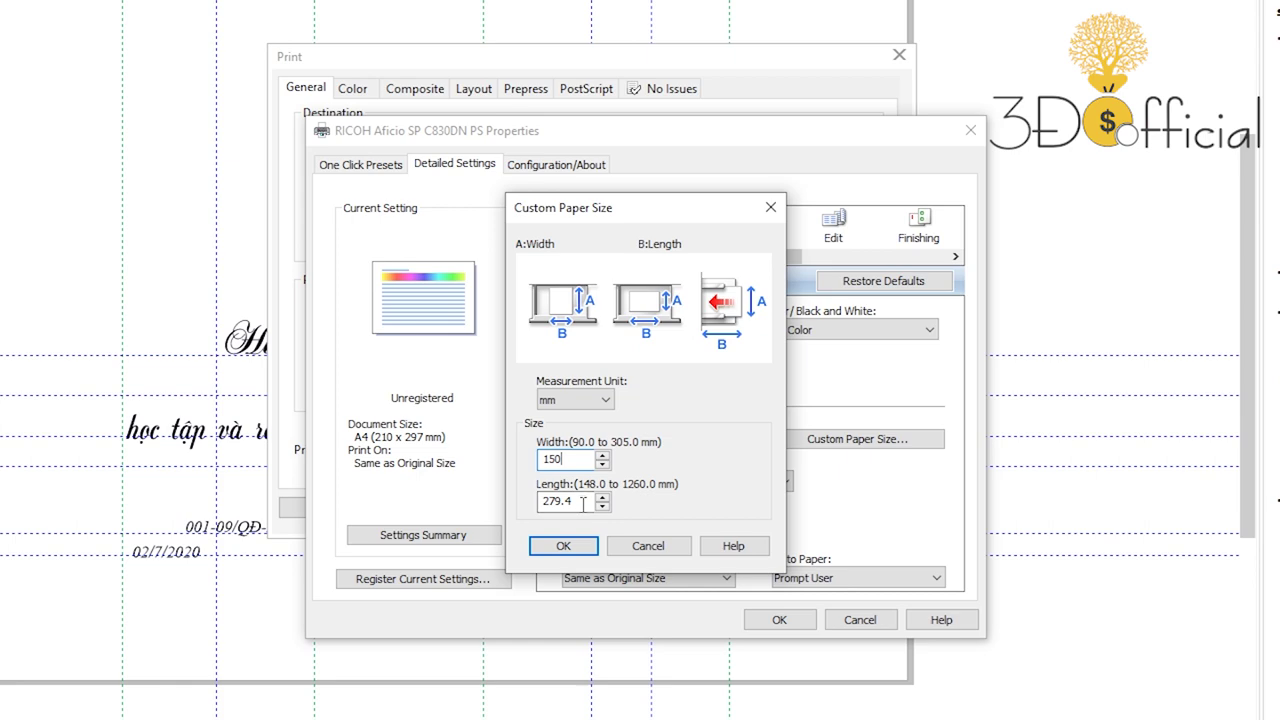
{"action": "type", "text": "205"}
{"action": "left_click", "coordinate": [563, 546]}
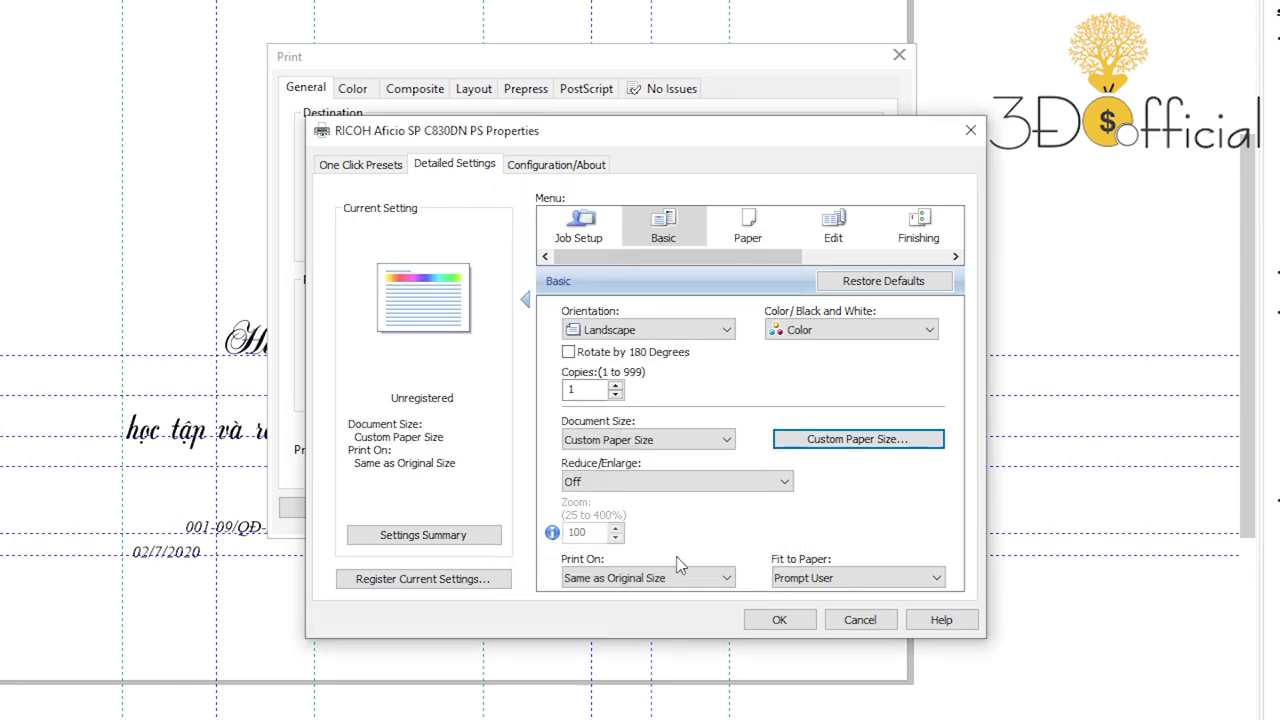
{"action": "left_click", "coordinate": [779, 620]}
{"action": "left_click", "coordinate": [600, 506]}
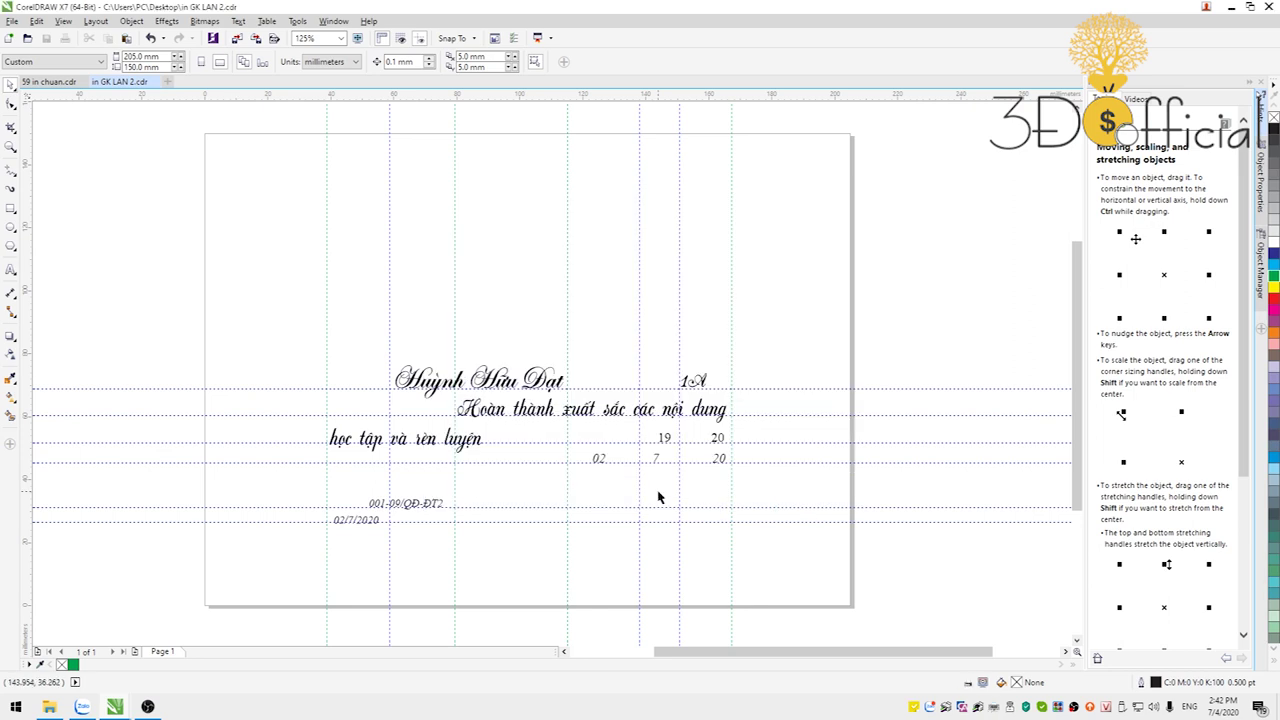
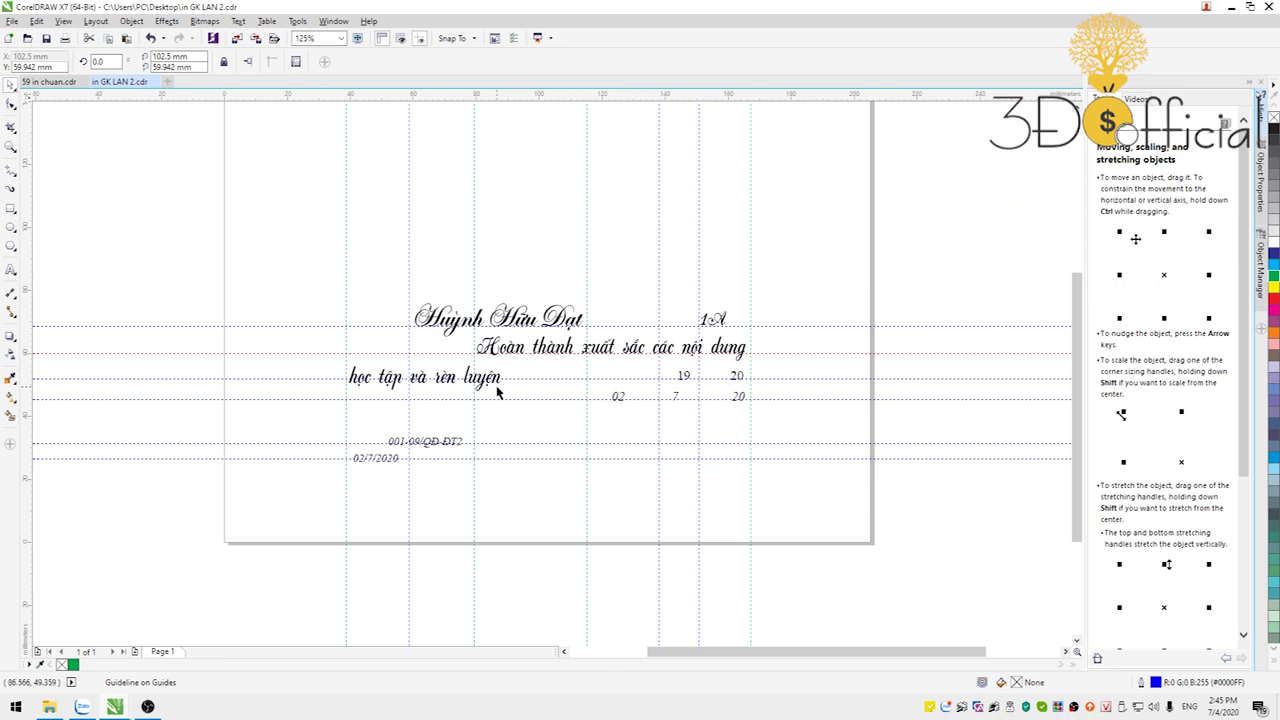
Step: Add a horizontal guideline at about 50.4 mm by the "học tập và rèn luyện" text and deselect it
{"action": "scroll", "coordinate": [497, 392], "scroll_direction": "up", "scroll_amount": 2}
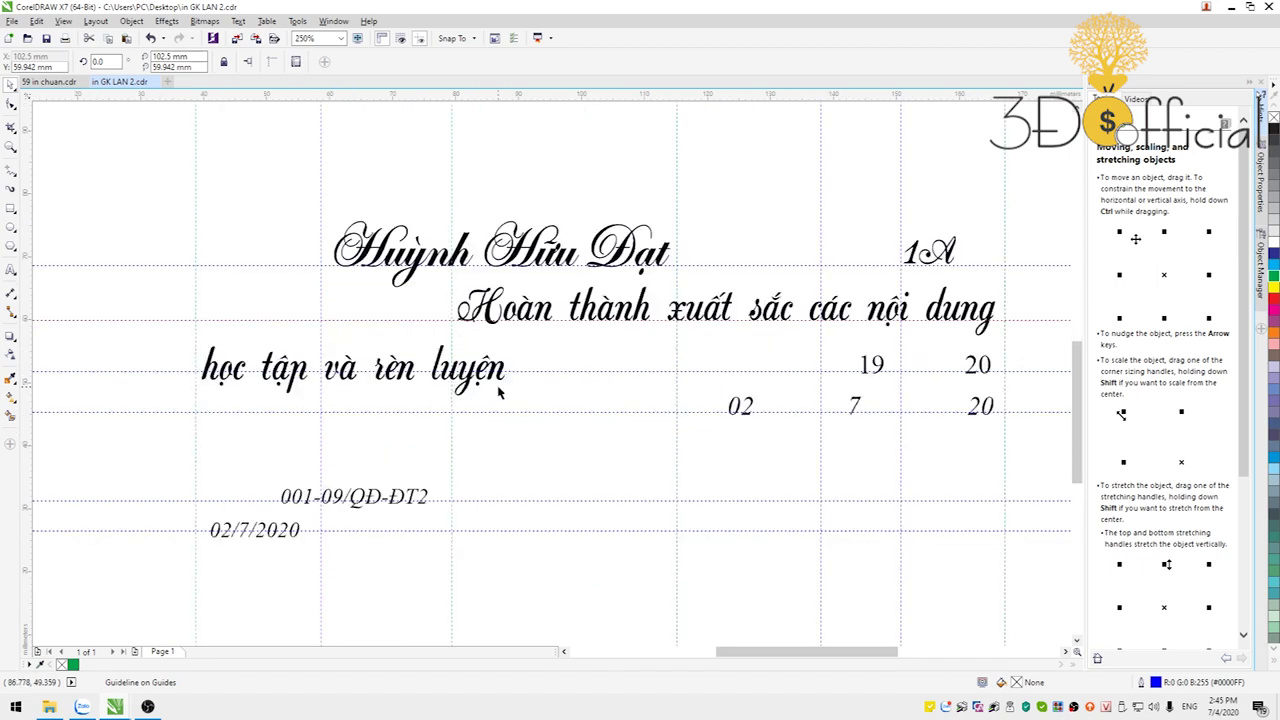
{"action": "left_click_drag", "start_coordinate": [431, 96], "coordinate": [453, 380]}
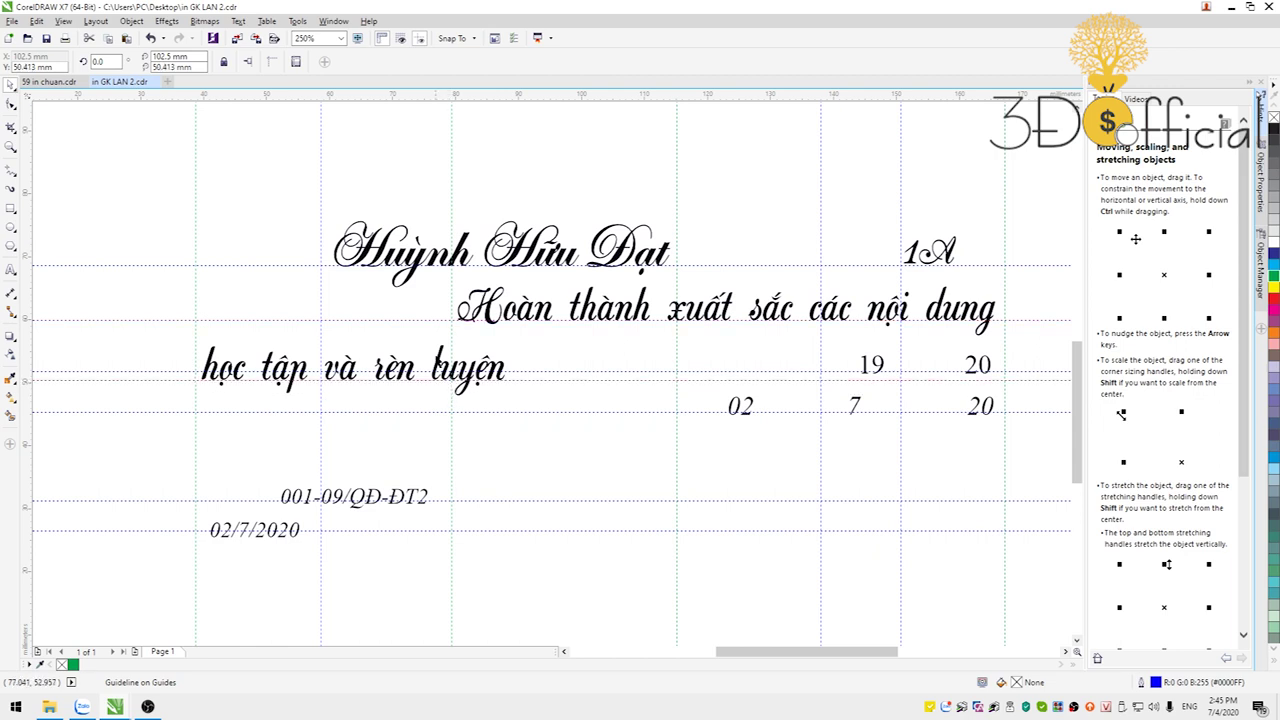
{"action": "scroll", "coordinate": [455, 330], "scroll_direction": "down", "scroll_amount": 2}
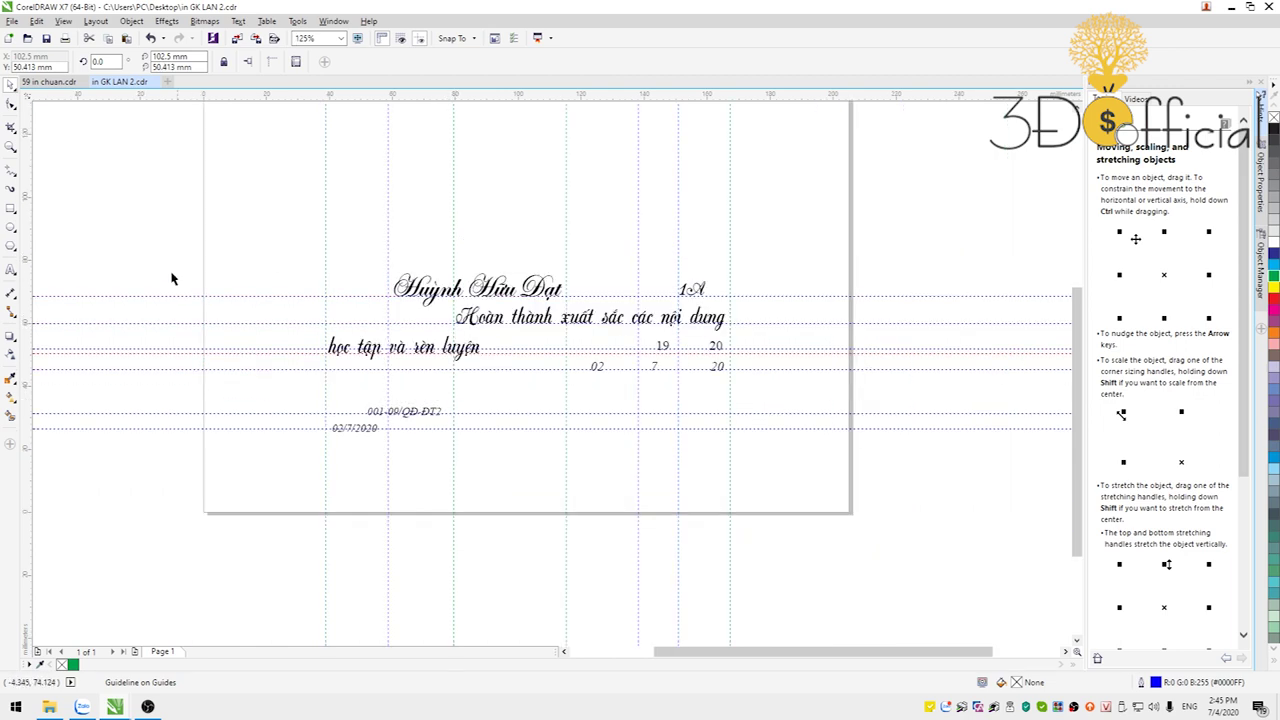
{"action": "left_click", "coordinate": [128, 255]}
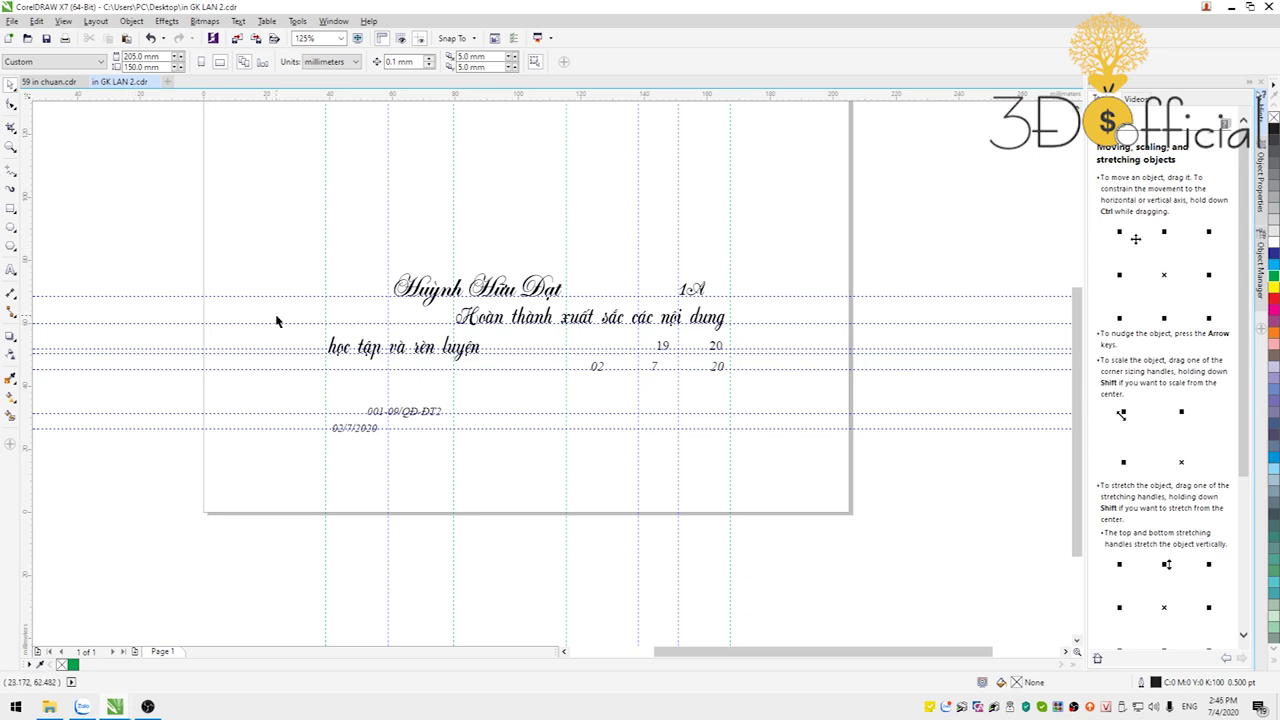
Step: Reopen the RICOH printer's preferences for this drawing and set the paper type to Thick 2(170 to 220 g/m2)
{"action": "scroll", "coordinate": [663, 443], "scroll_direction": "down", "scroll_amount": 2}
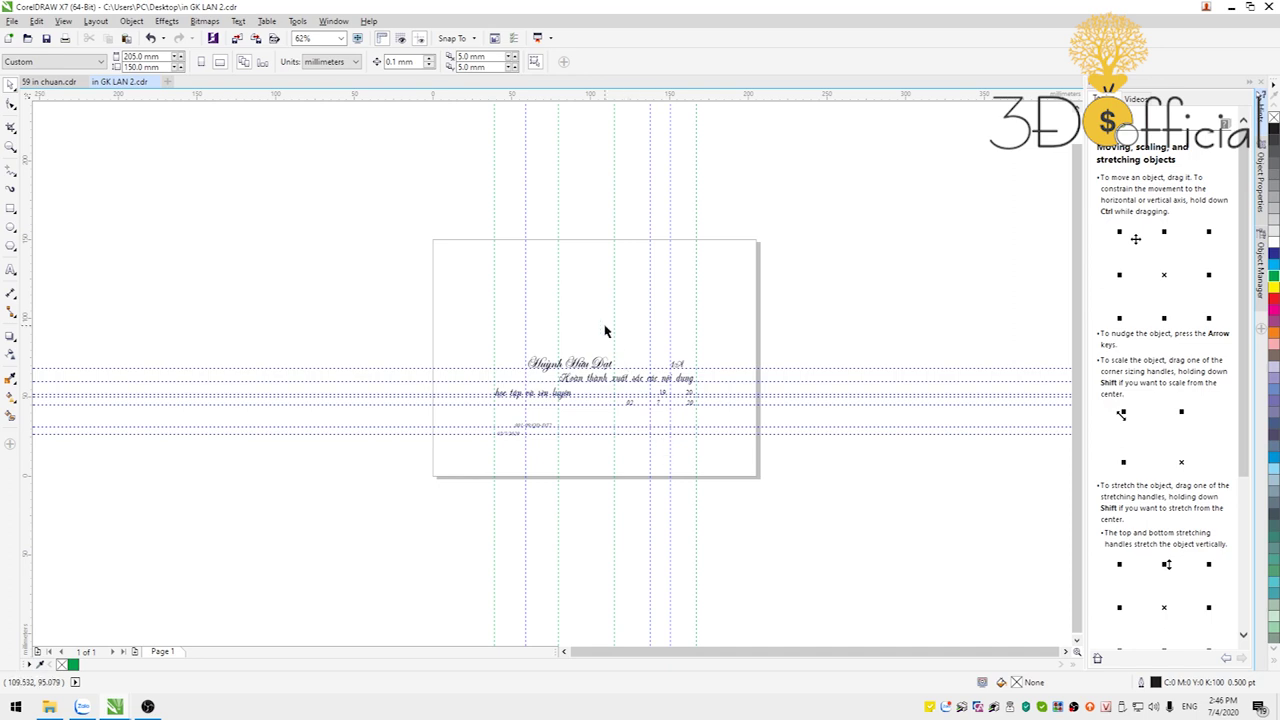
{"action": "scroll", "coordinate": [604, 331], "scroll_direction": "up", "scroll_amount": 2}
{"action": "key", "text": "ctrl+p"}
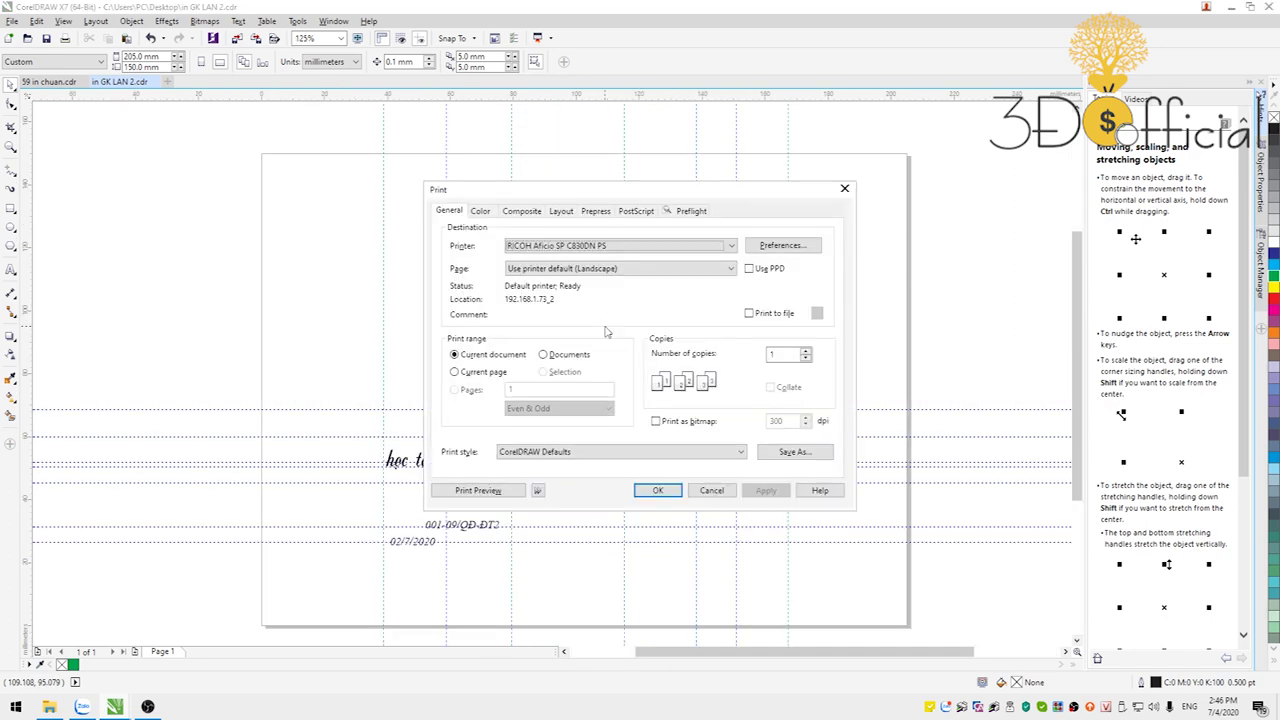
{"action": "left_click", "coordinate": [782, 245]}
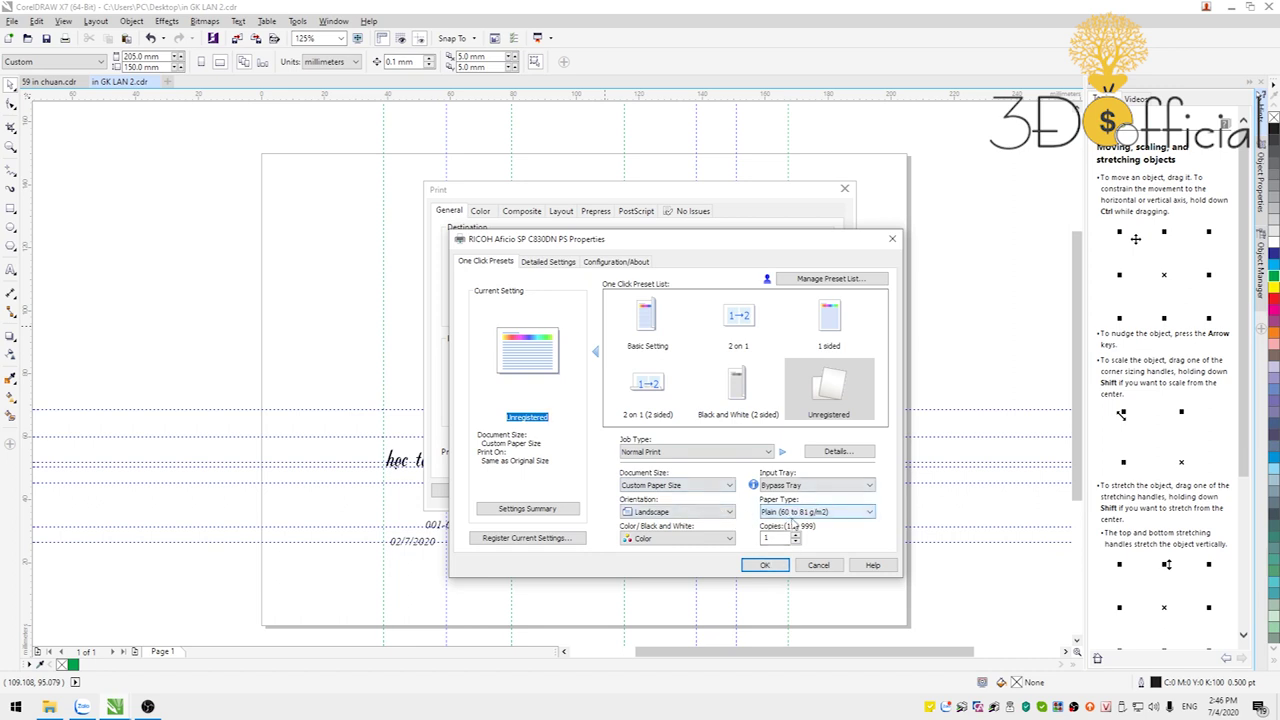
{"action": "left_click", "coordinate": [793, 512]}
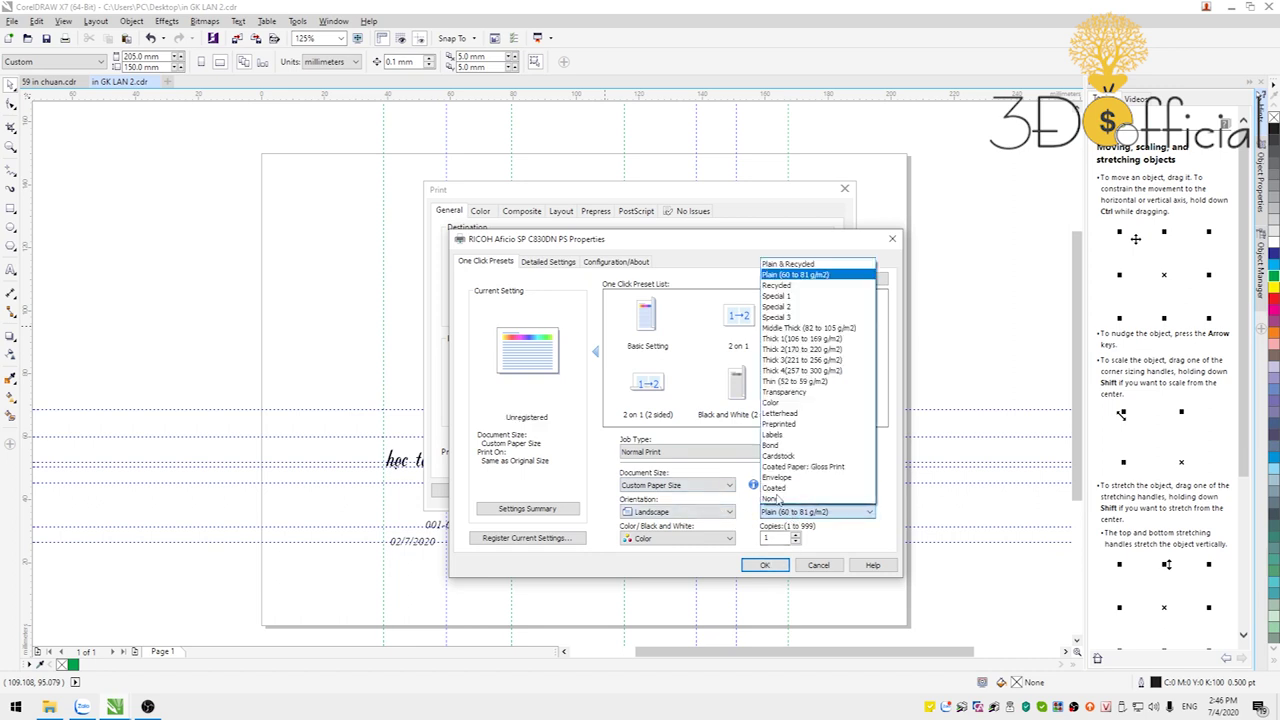
{"action": "left_click", "coordinate": [793, 349]}
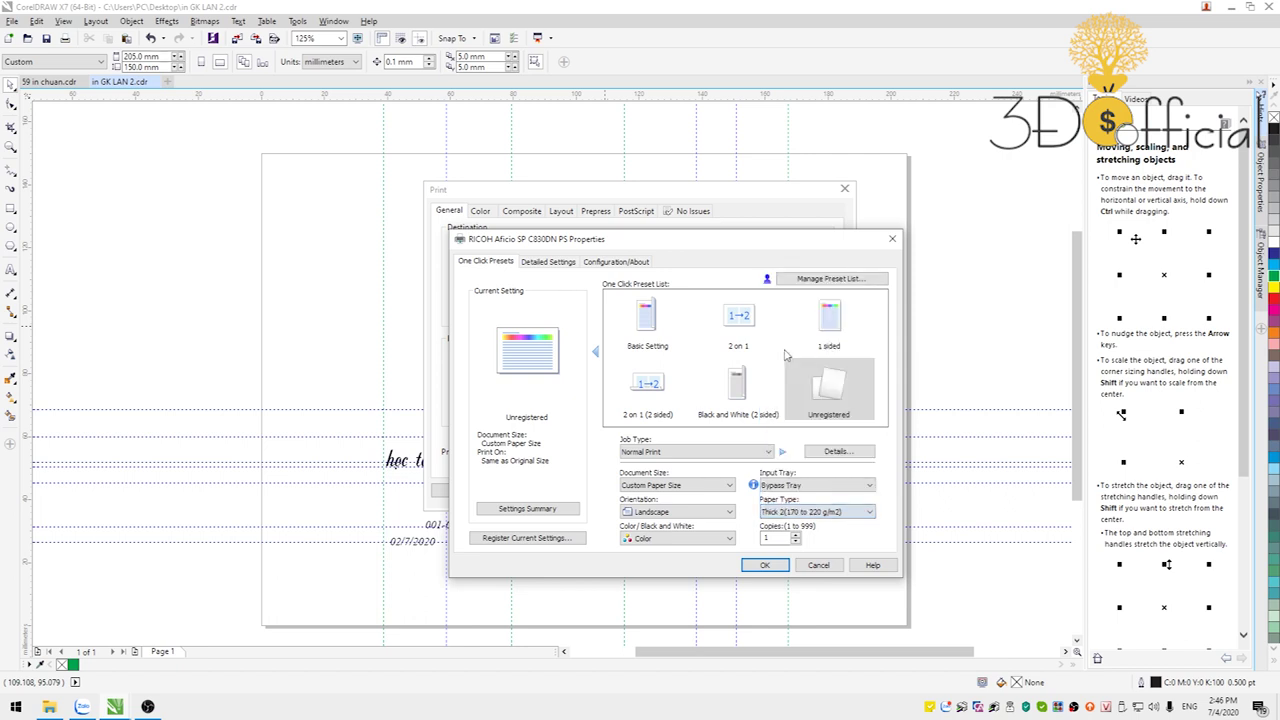
Step: Review and accept the custom paper size in the printer preferences, and print the certificate again
{"action": "left_click", "coordinate": [540, 263]}
{"action": "left_click", "coordinate": [782, 444]}
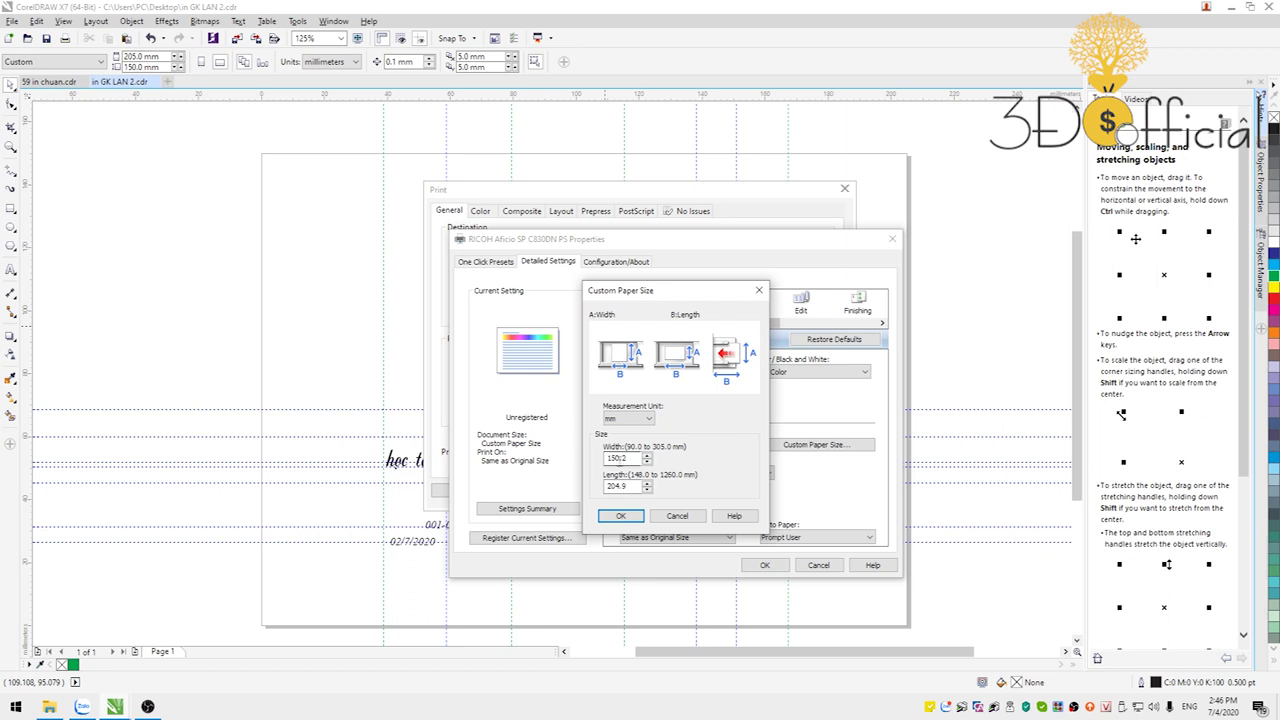
{"action": "left_click", "coordinate": [620, 515]}
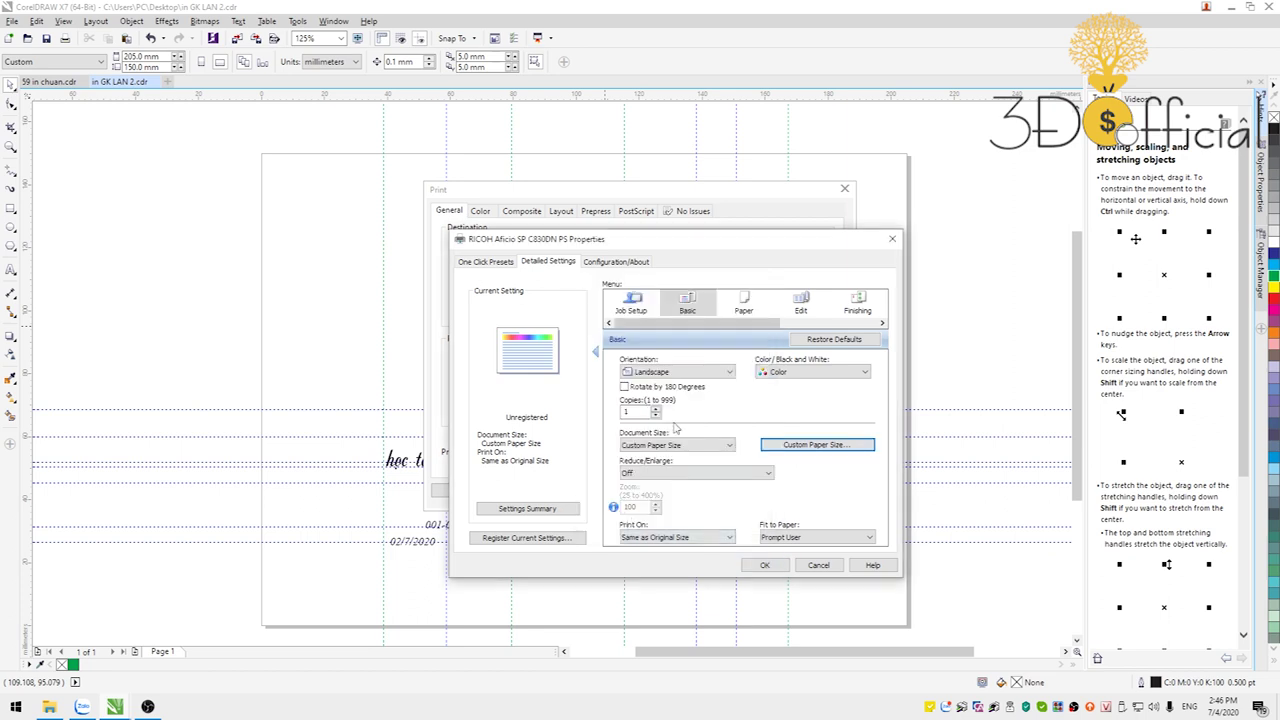
{"action": "left_click", "coordinate": [763, 565]}
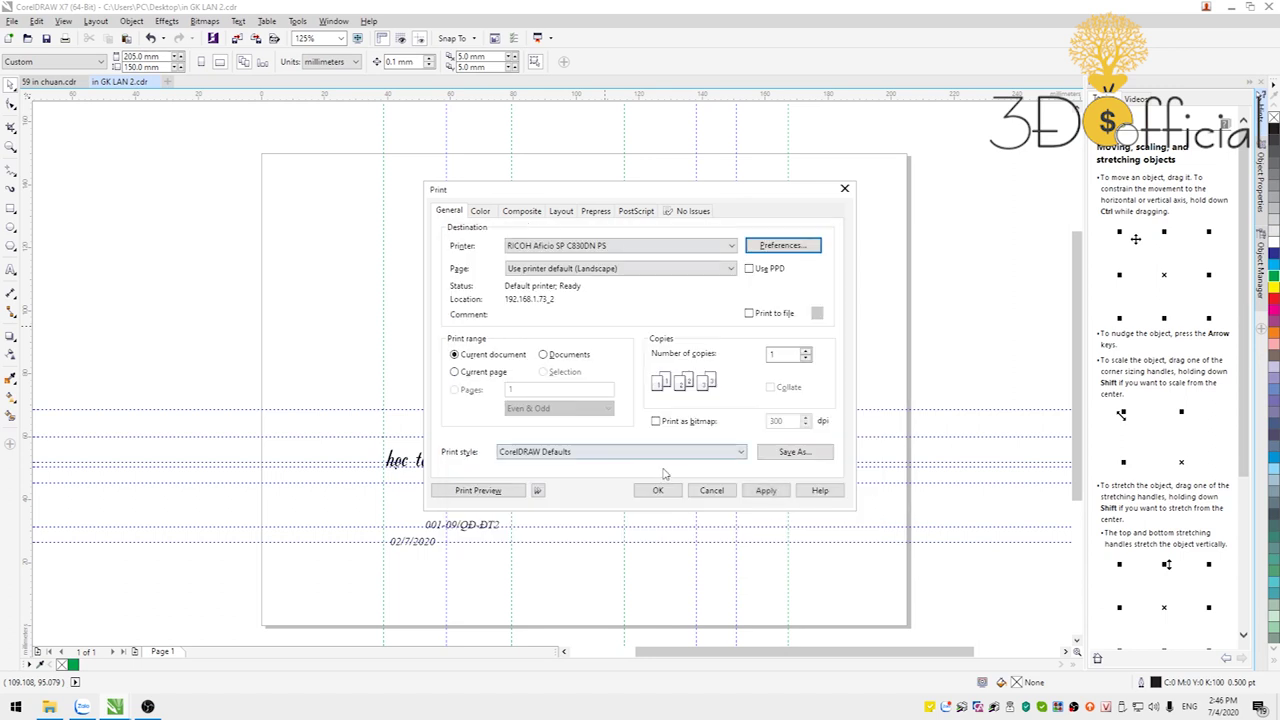
{"action": "left_click", "coordinate": [658, 491]}
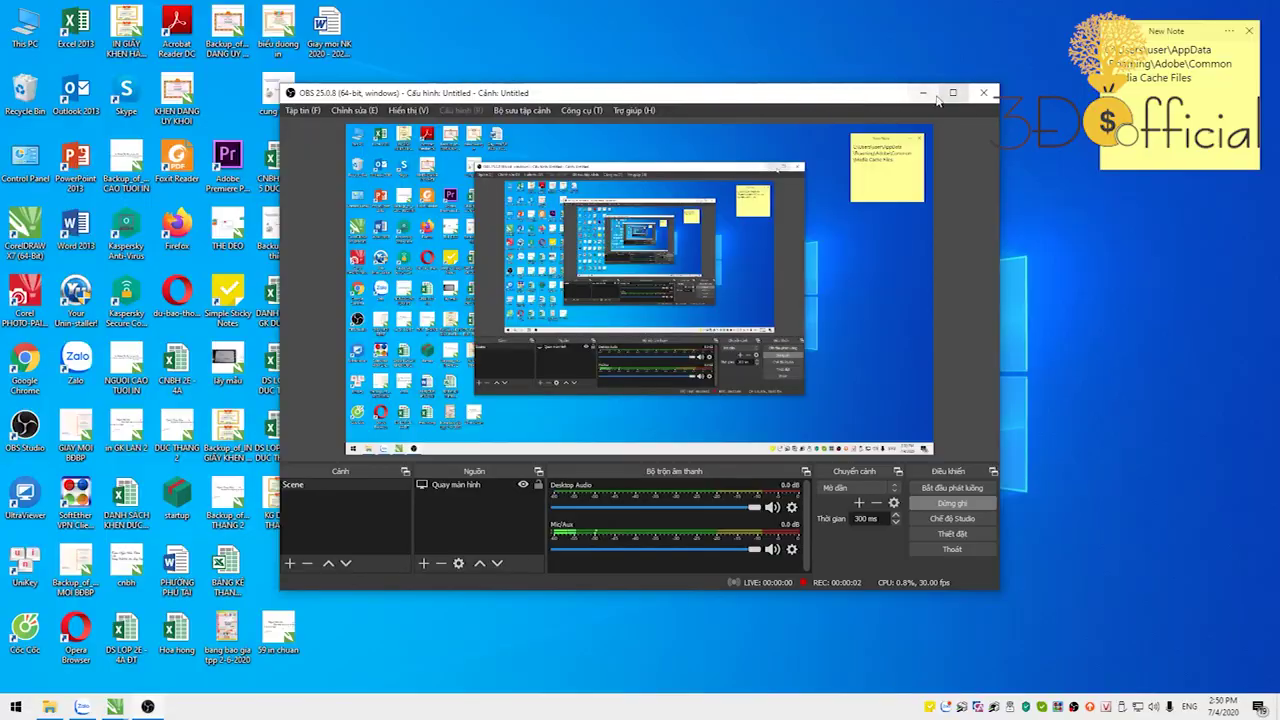
Step: Bring up the "in GK LAN 2" drawing in CorelDRAW, and minimize it to return to the desktop
{"action": "left_click", "coordinate": [923, 93]}
{"action": "mouse_move", "coordinate": [115, 707]}
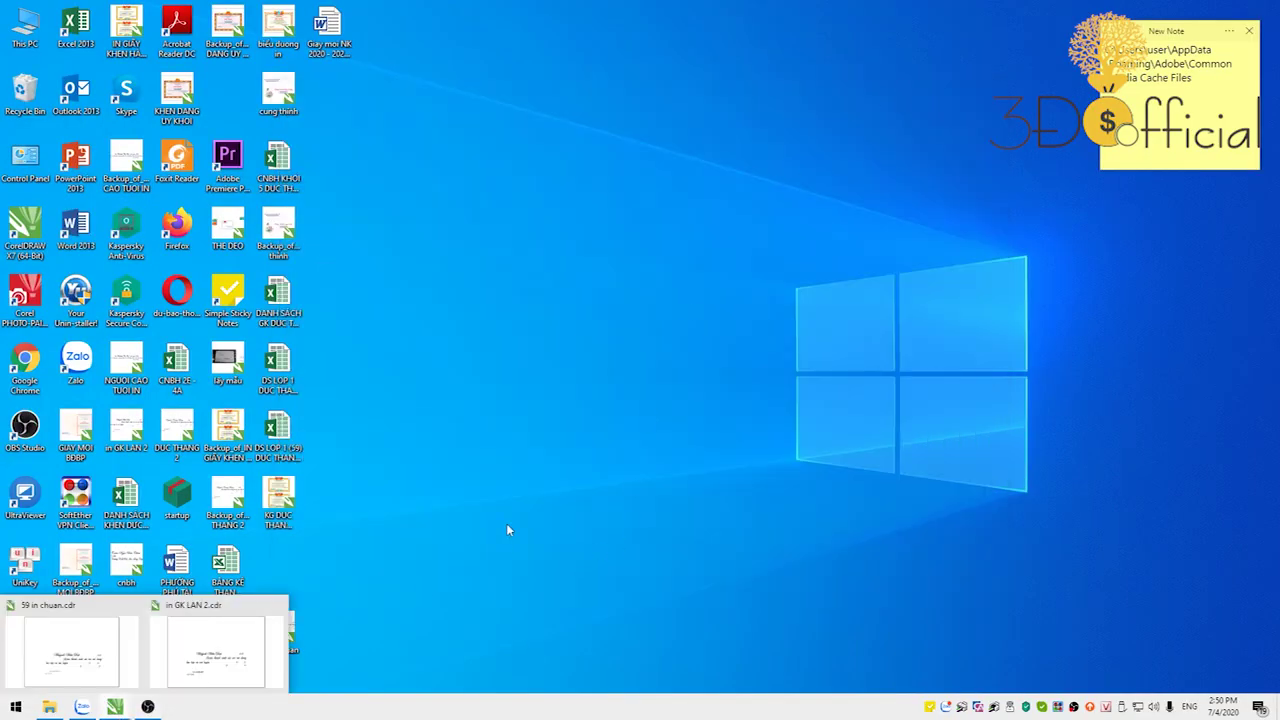
{"action": "left_click", "coordinate": [213, 670]}
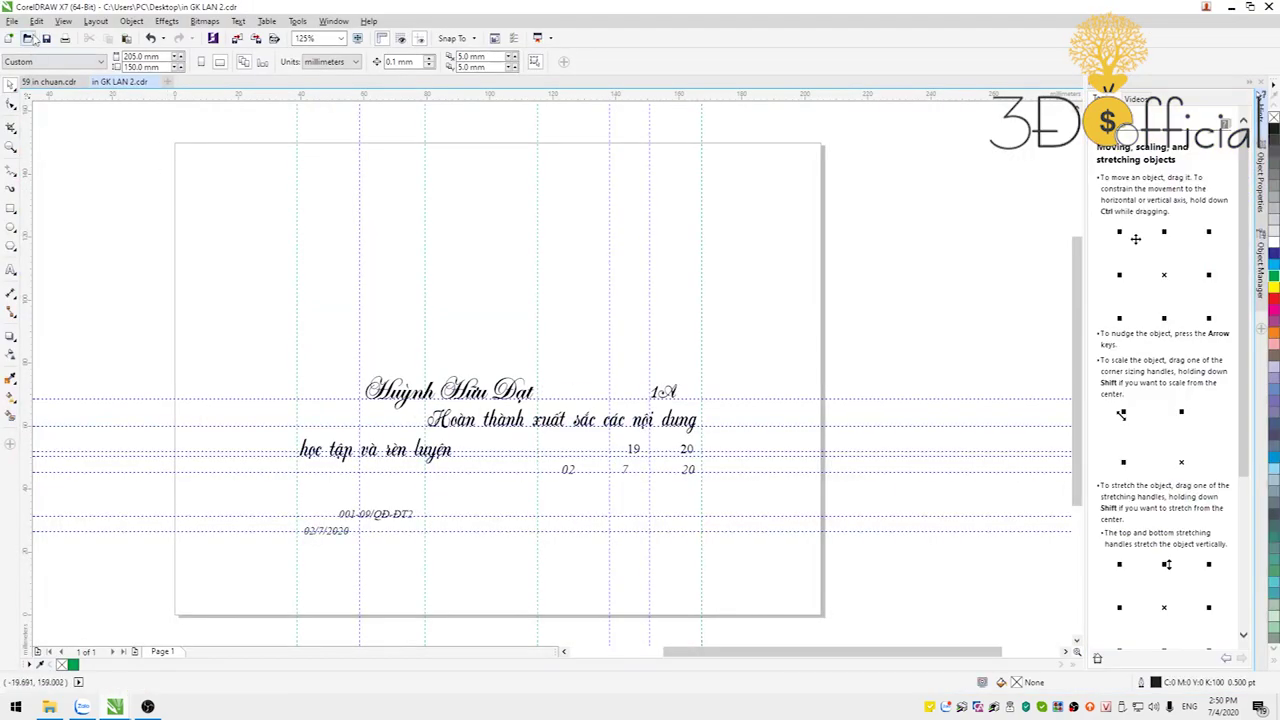
{"action": "left_click", "coordinate": [1228, 7]}
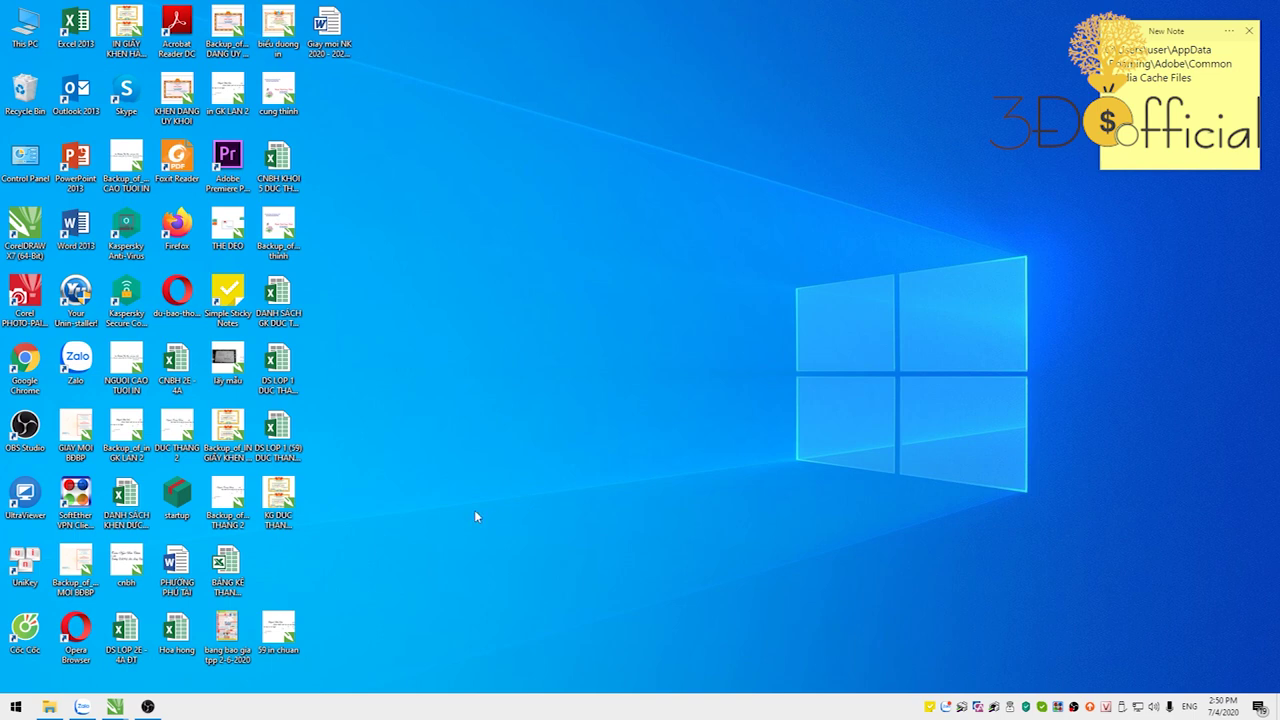
Step: Open the student list workbook "DS LOP 1 DUC THANG 2" from the desktop in Excel
{"action": "left_click", "coordinate": [276, 385]}
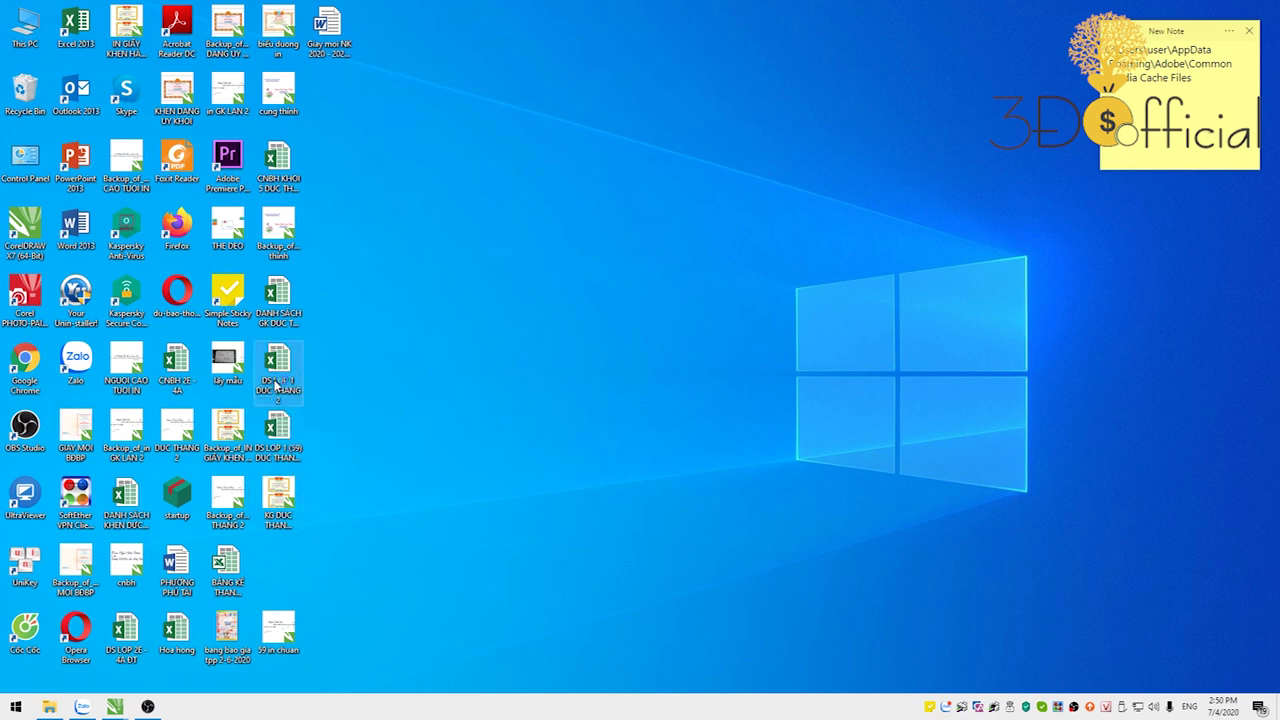
{"action": "key", "text": "Return"}
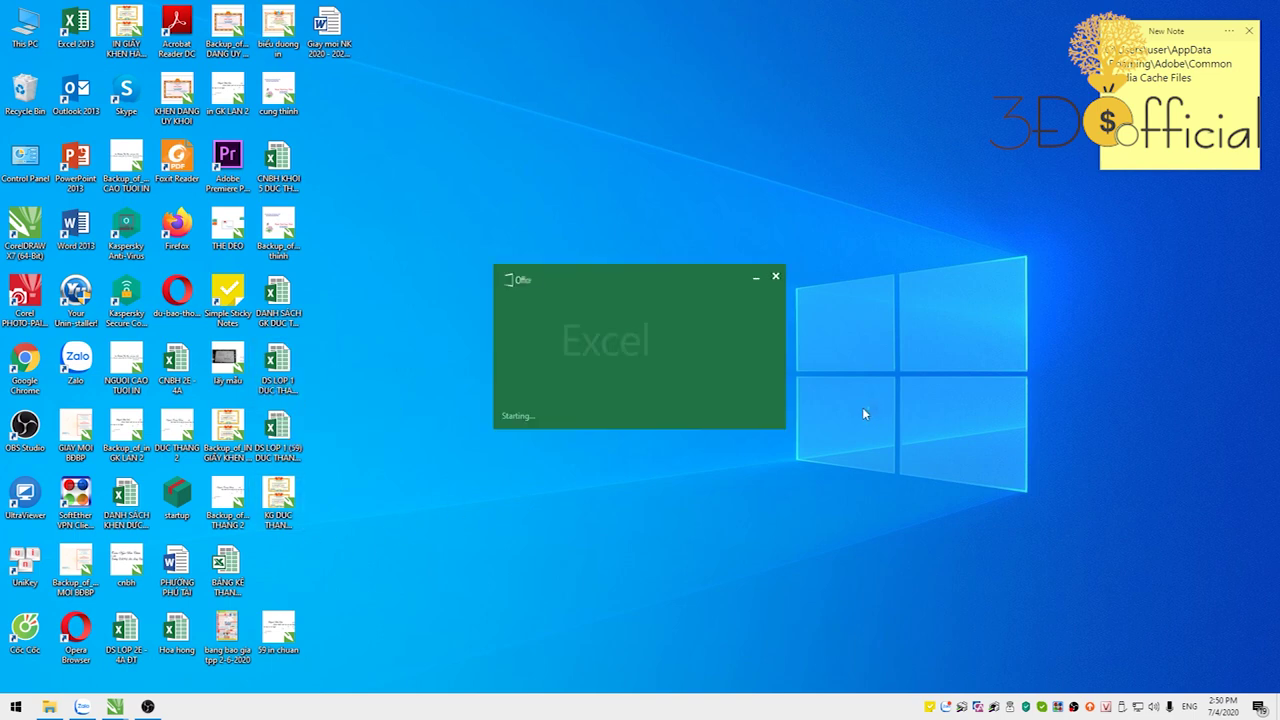
{"action": "left_click", "coordinate": [563, 270]}
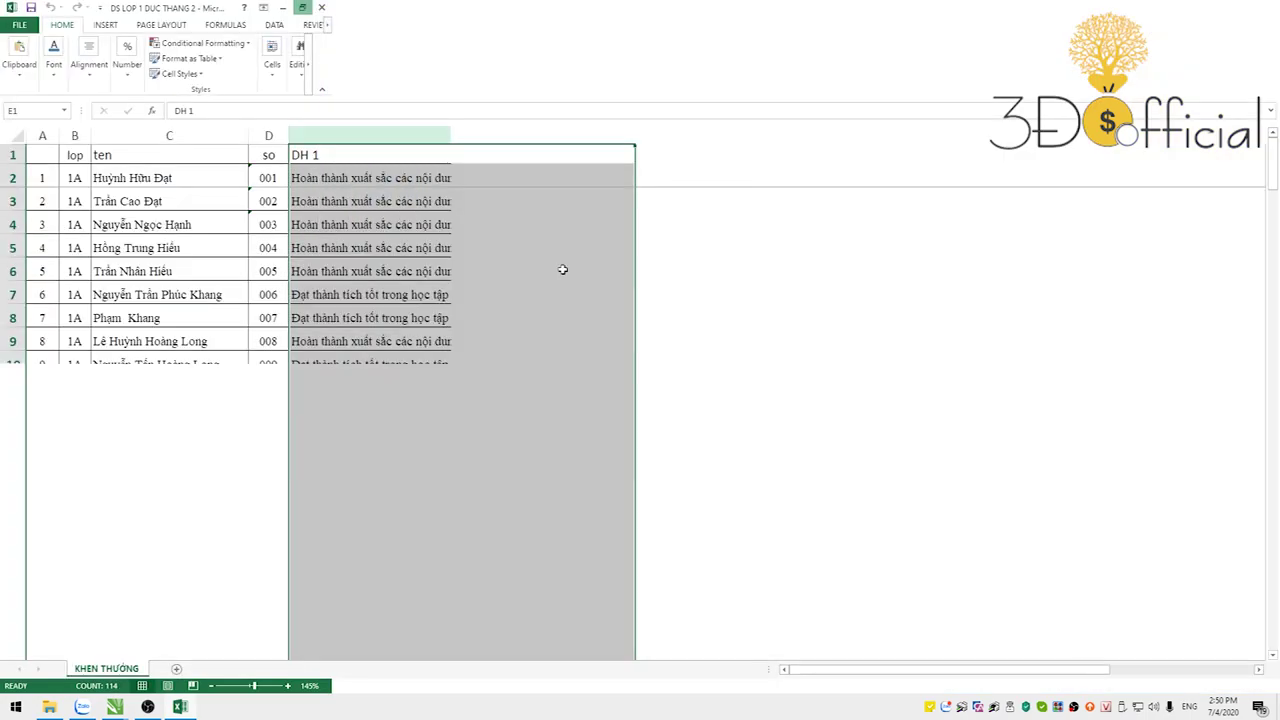
{"action": "left_click", "coordinate": [875, 268]}
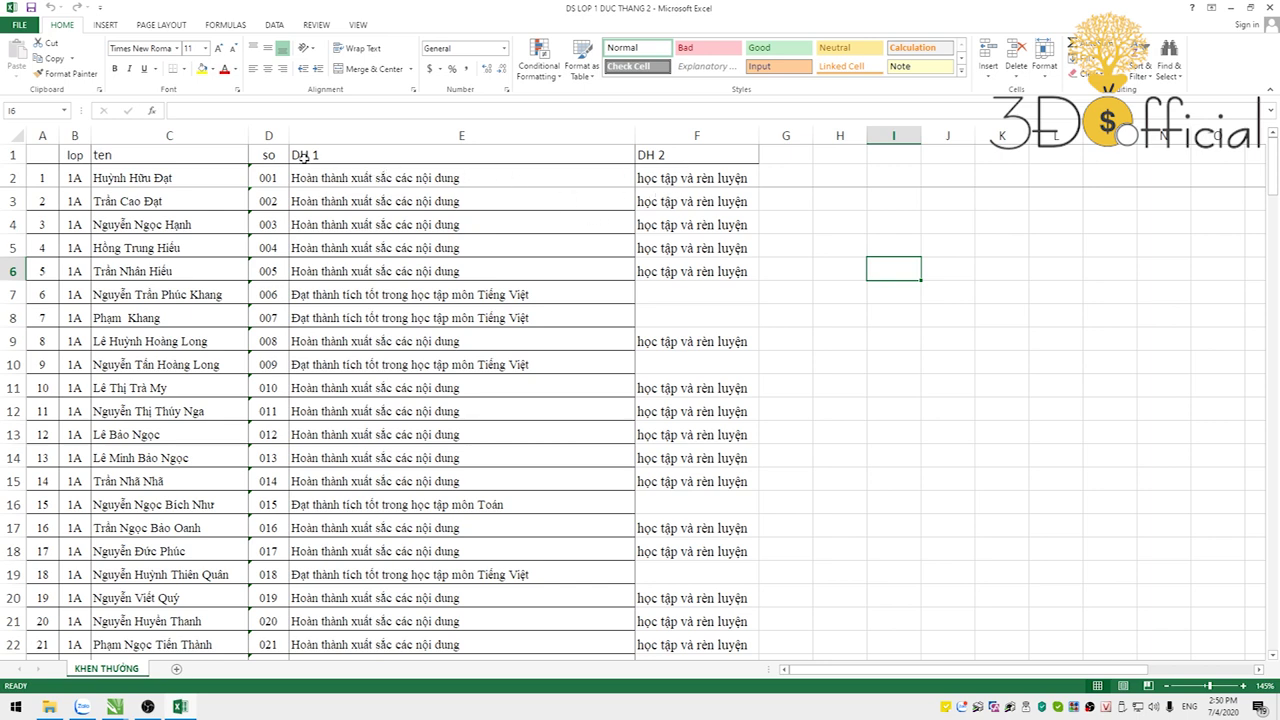
Step: Review the achievement texts in the DH 1 and DH 2 columns throughout the student list
{"action": "left_click", "coordinate": [338, 297]}
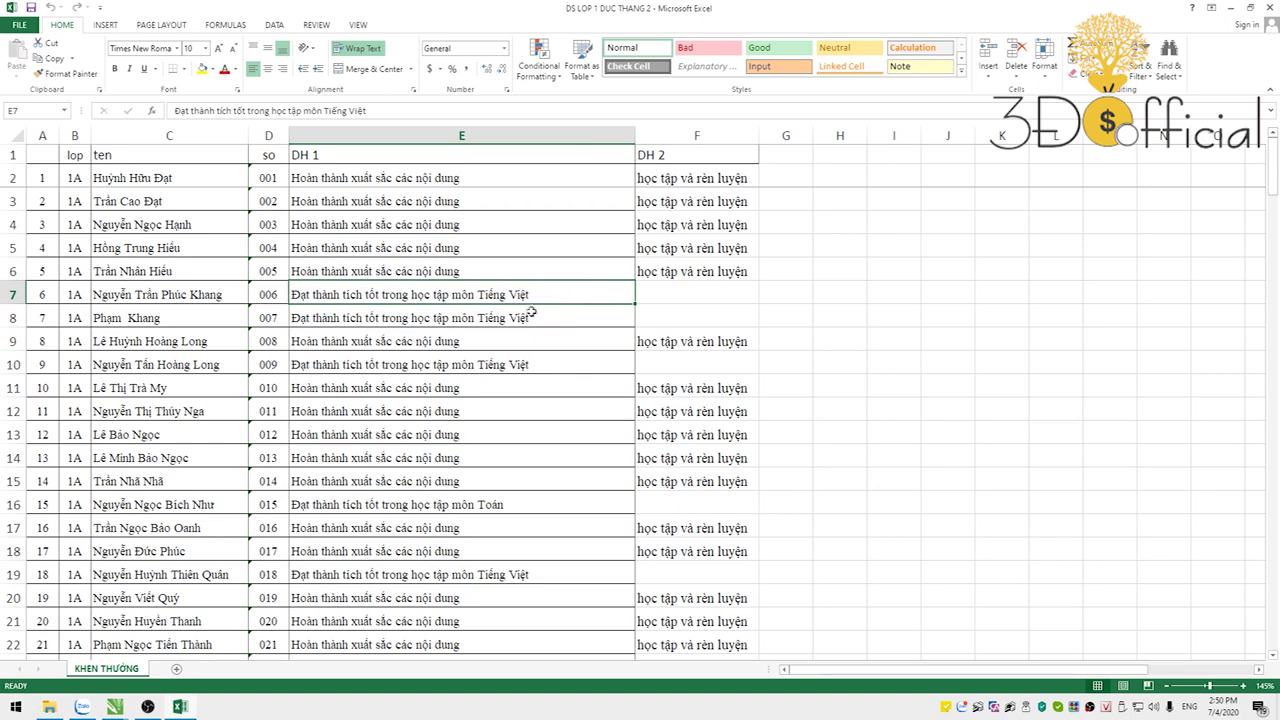
{"action": "scroll", "coordinate": [607, 359], "scroll_direction": "down", "scroll_amount": 4}
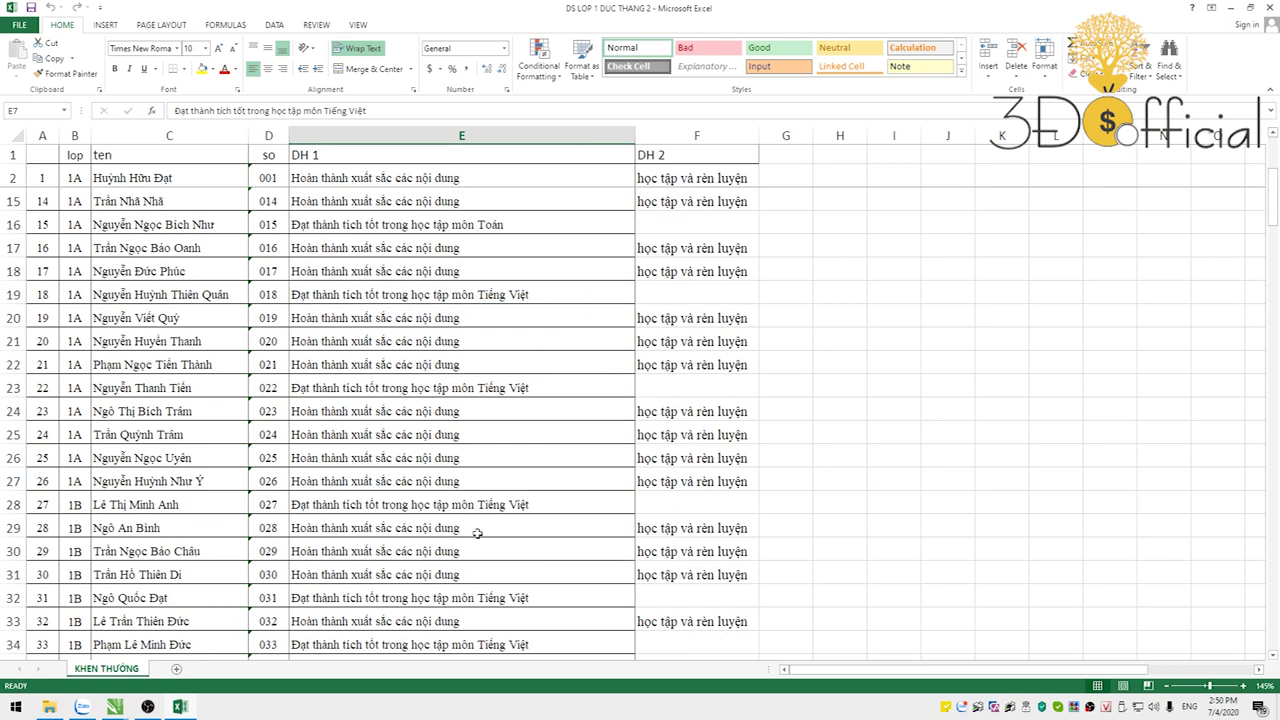
{"action": "scroll", "coordinate": [730, 538], "scroll_direction": "down", "scroll_amount": 16}
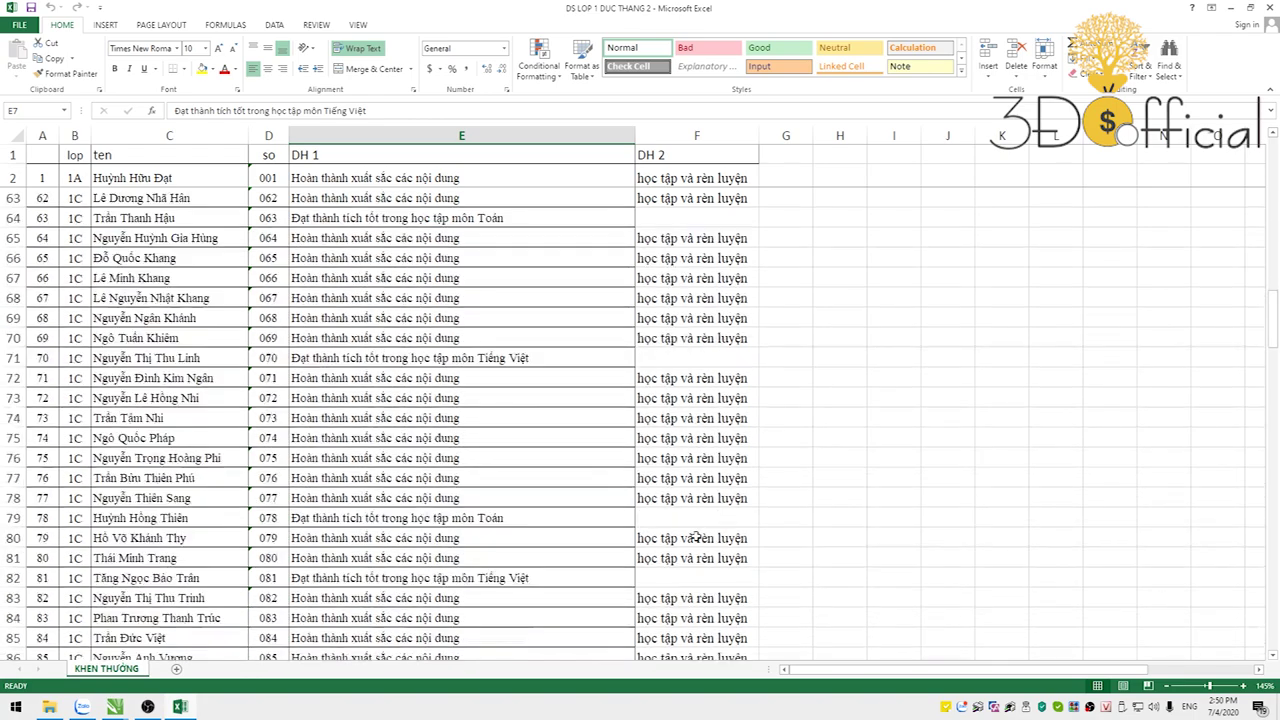
{"action": "scroll", "coordinate": [688, 470], "scroll_direction": "down", "scroll_amount": 8}
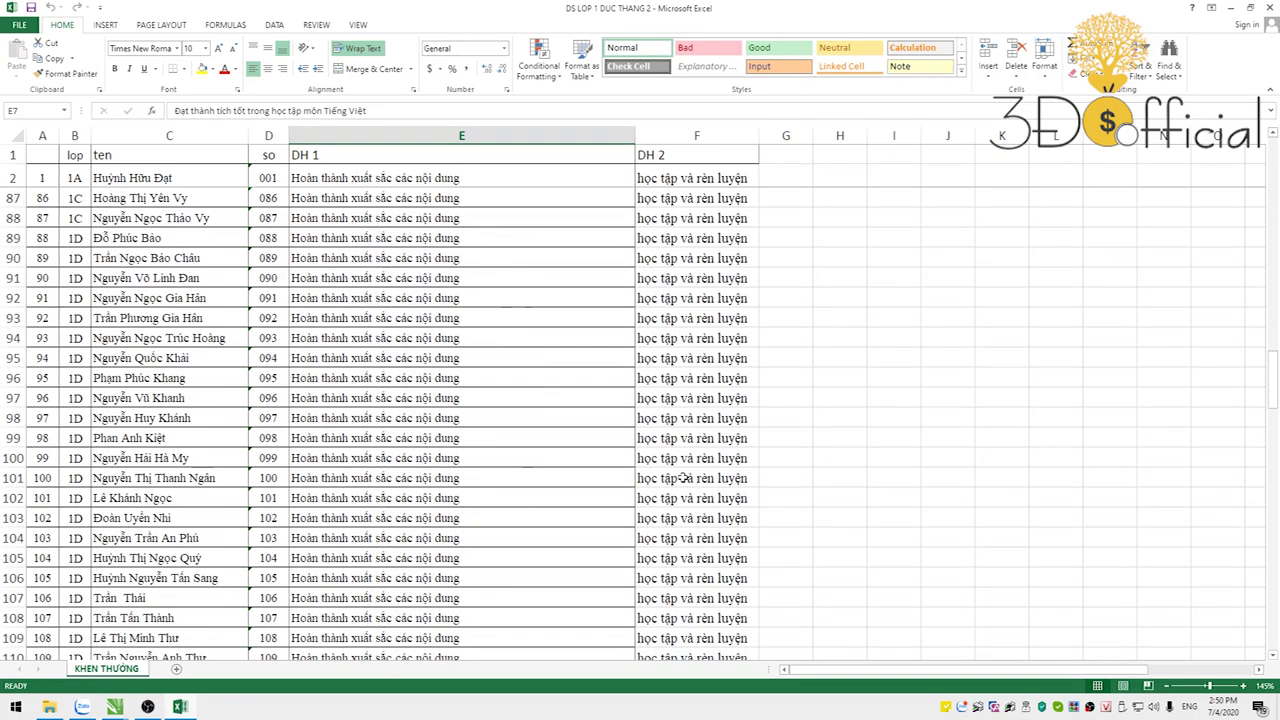
{"action": "scroll", "coordinate": [683, 478], "scroll_direction": "up", "scroll_amount": 8}
{"action": "scroll", "coordinate": [683, 478], "scroll_direction": "up", "scroll_amount": 20}
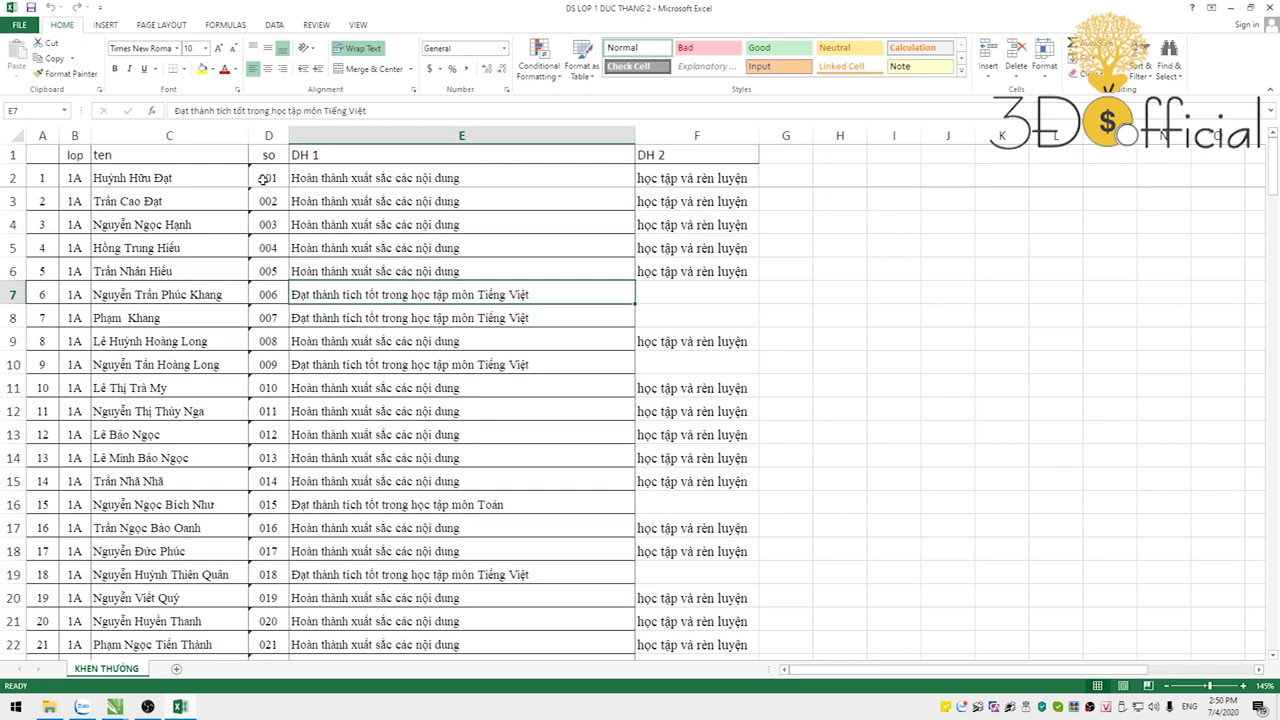
Step: Enter 001 in the empty cell H3, and replace it with the plain number 120
{"action": "left_click", "coordinate": [855, 207]}
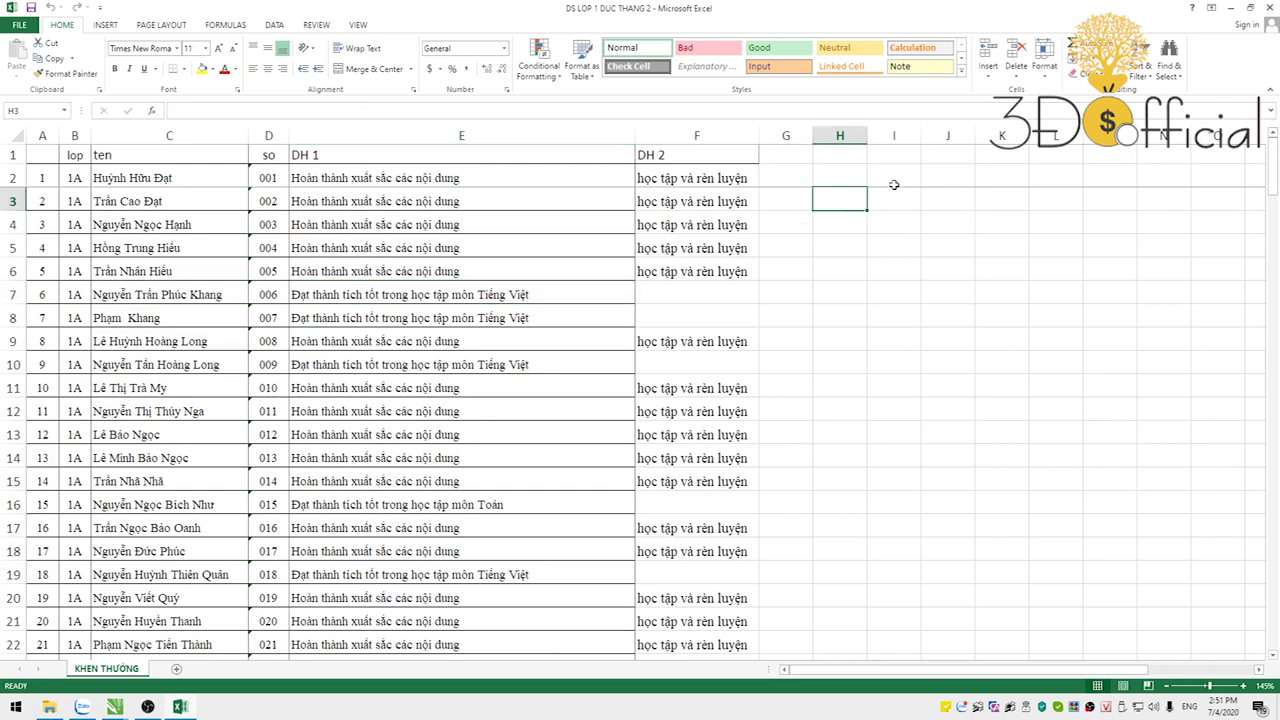
{"action": "type", "text": "001"}
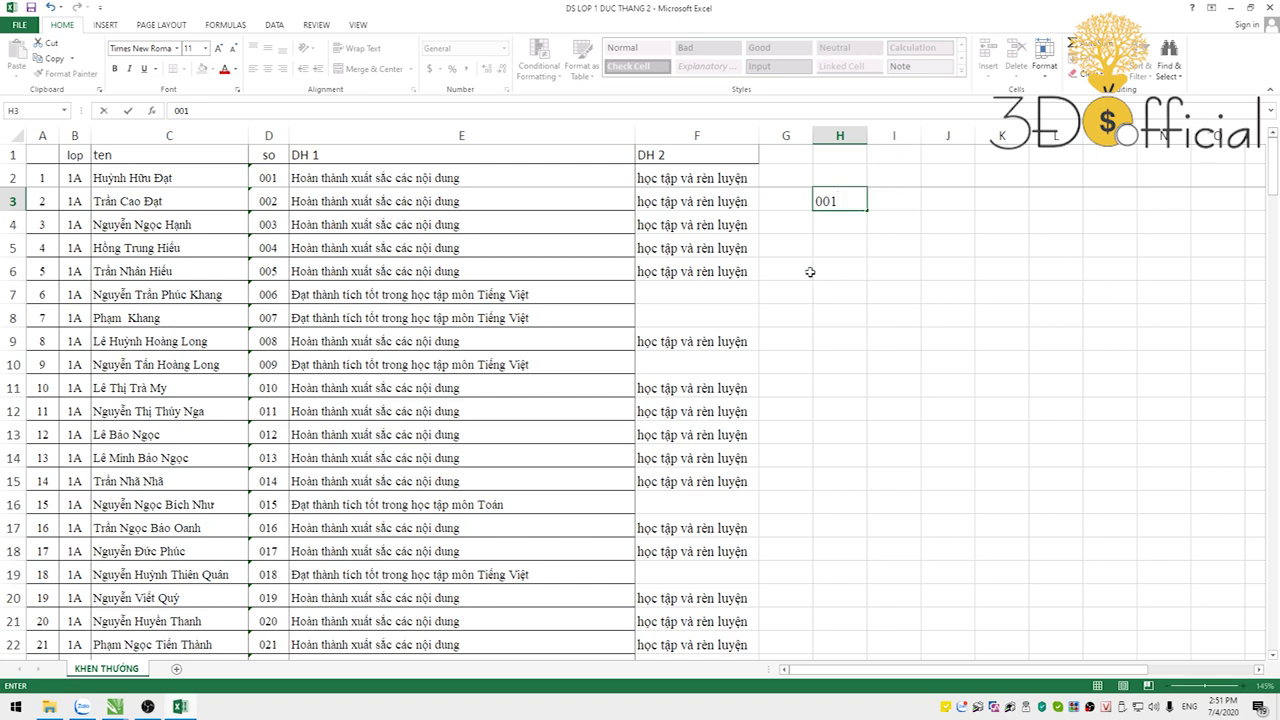
{"action": "key", "text": "ctrl+Return"}
{"action": "type", "text": "120"}
{"action": "left_click", "coordinate": [836, 256]}
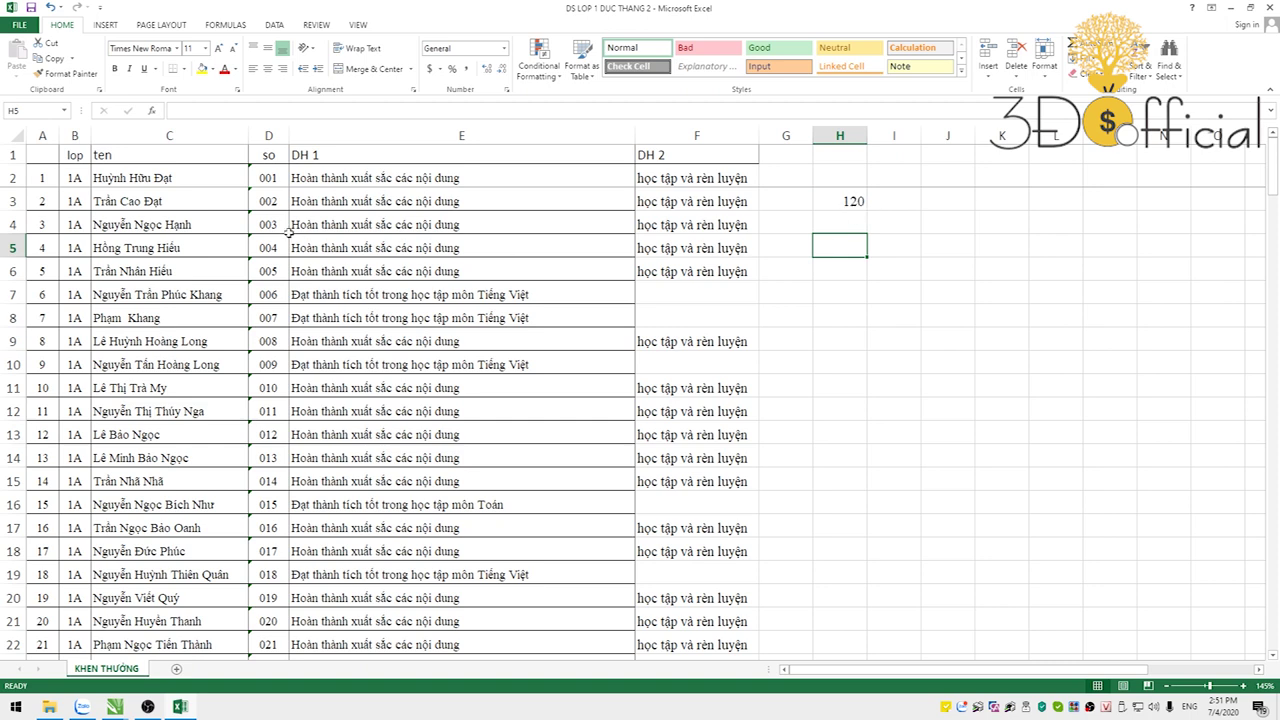
Step: Re-enter 120 in cell H3 as text with a leading apostrophe, and clear the test cell
{"action": "double_click", "coordinate": [856, 203]}
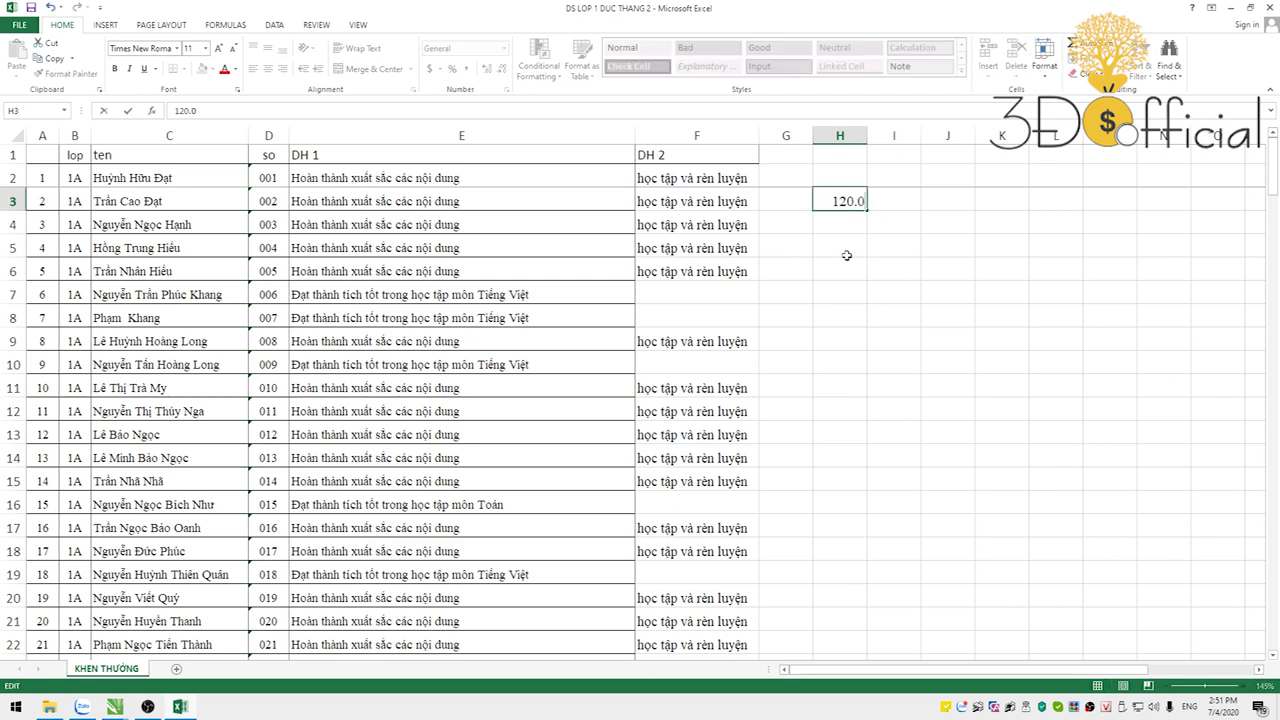
{"action": "left_click_drag", "start_coordinate": [834, 201], "coordinate": [873, 204]}
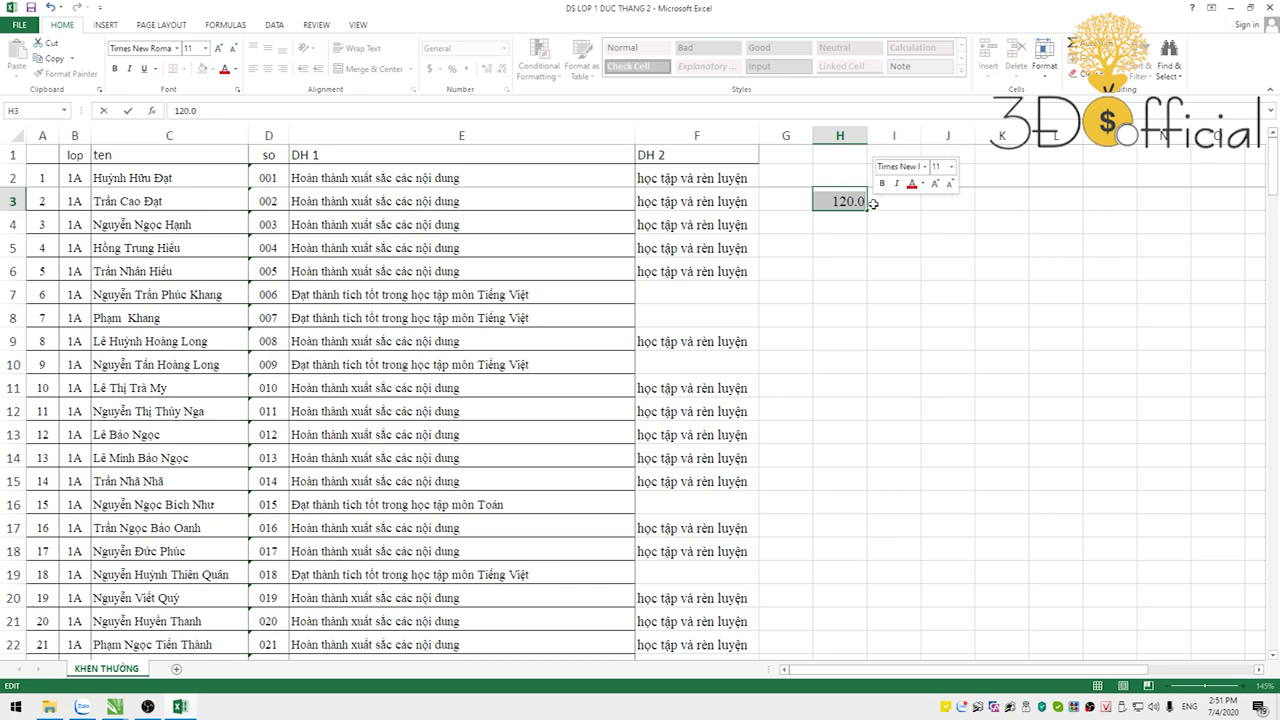
{"action": "type", "text": "'120"}
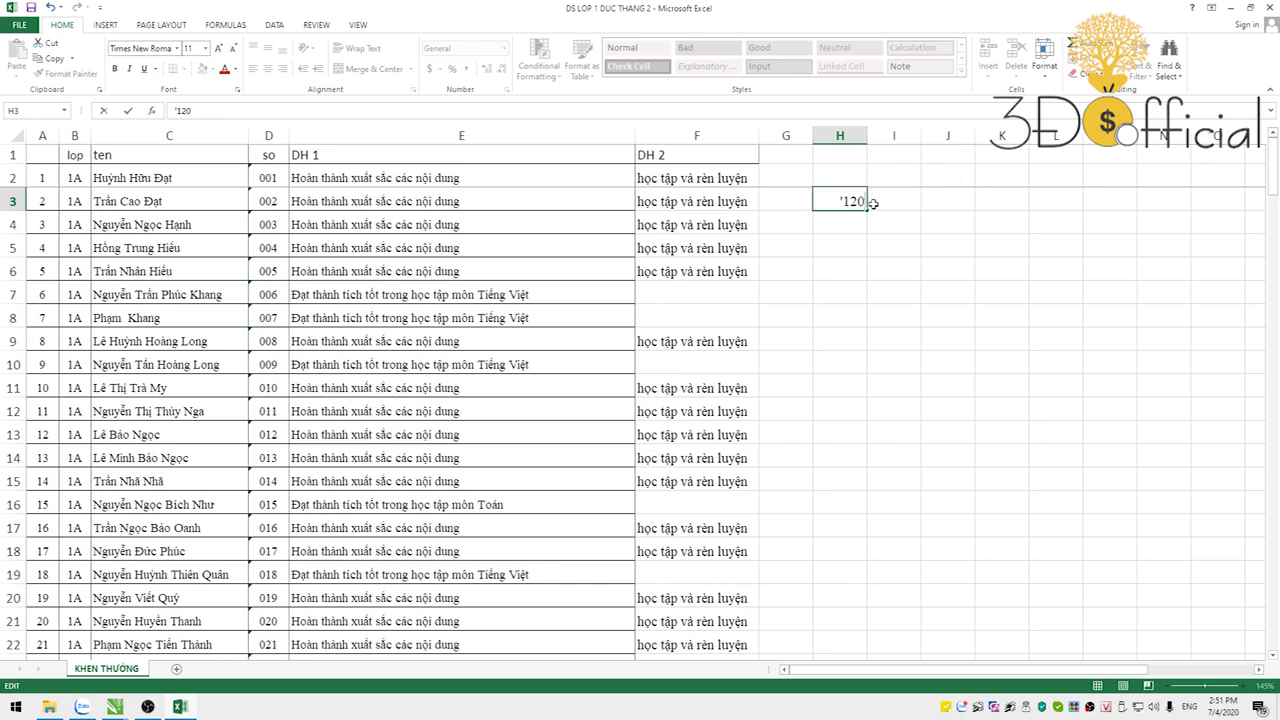
{"action": "left_click", "coordinate": [857, 244]}
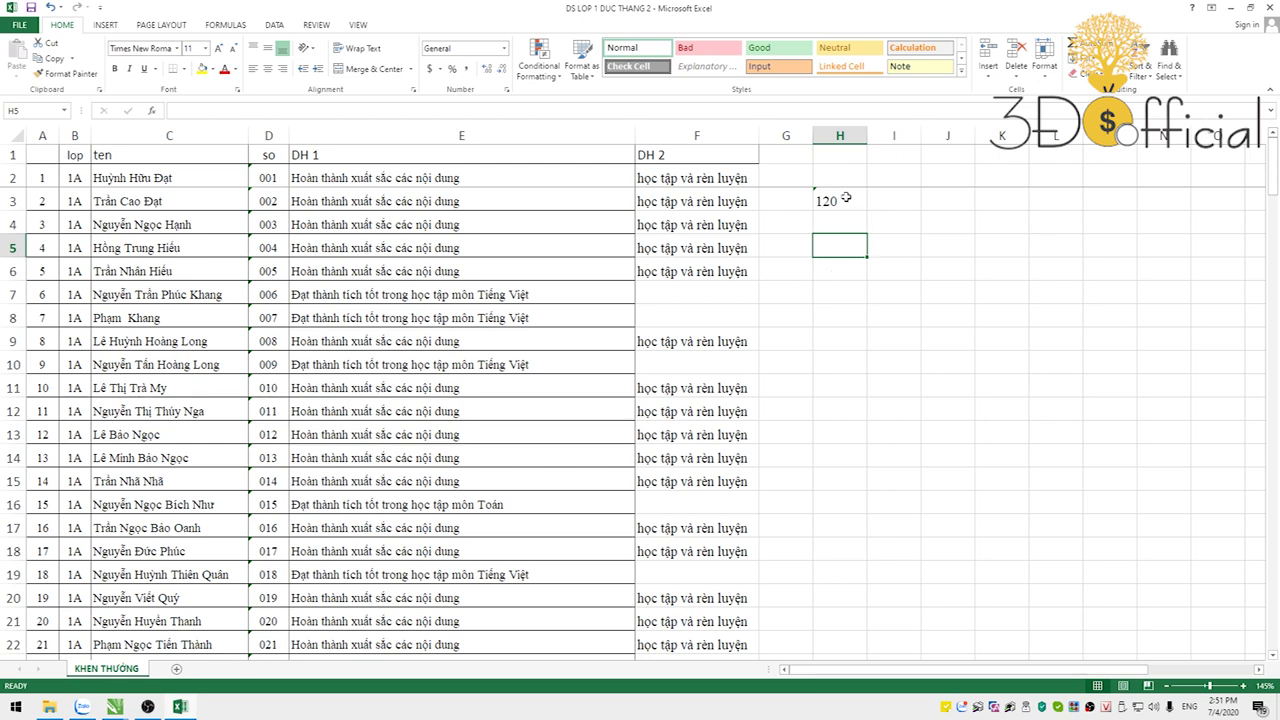
{"action": "left_click", "coordinate": [845, 199]}
{"action": "key", "text": "Delete"}
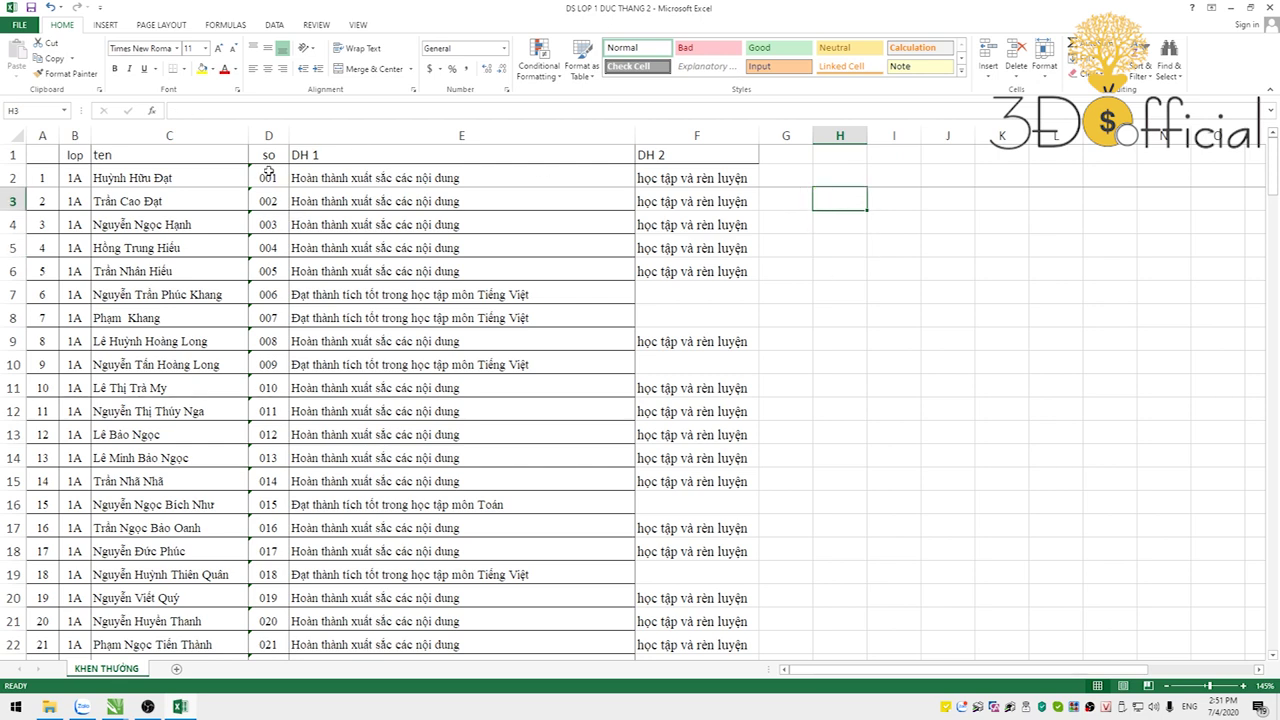
Step: Delete rows 2 through 60 from the student list, covering the students numbered 1 to 59
{"action": "scroll", "coordinate": [256, 375], "scroll_direction": "down", "scroll_amount": 20}
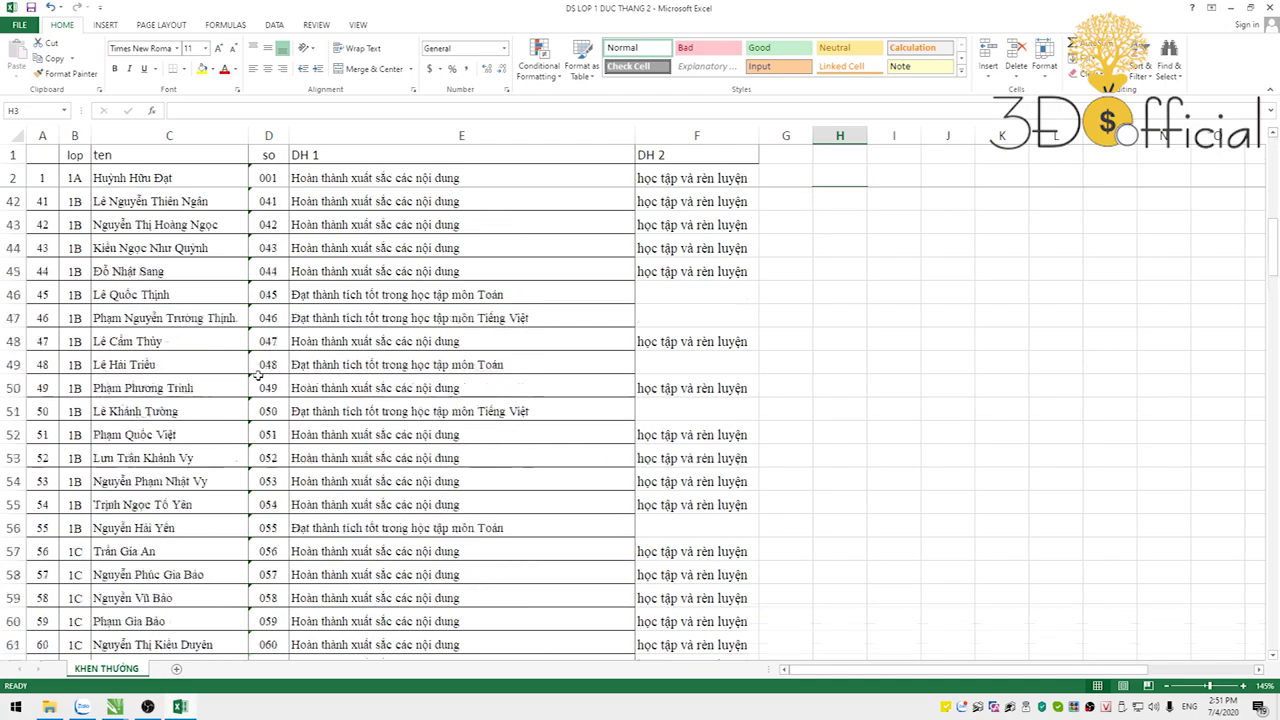
{"action": "scroll", "coordinate": [257, 375], "scroll_direction": "up", "scroll_amount": 20}
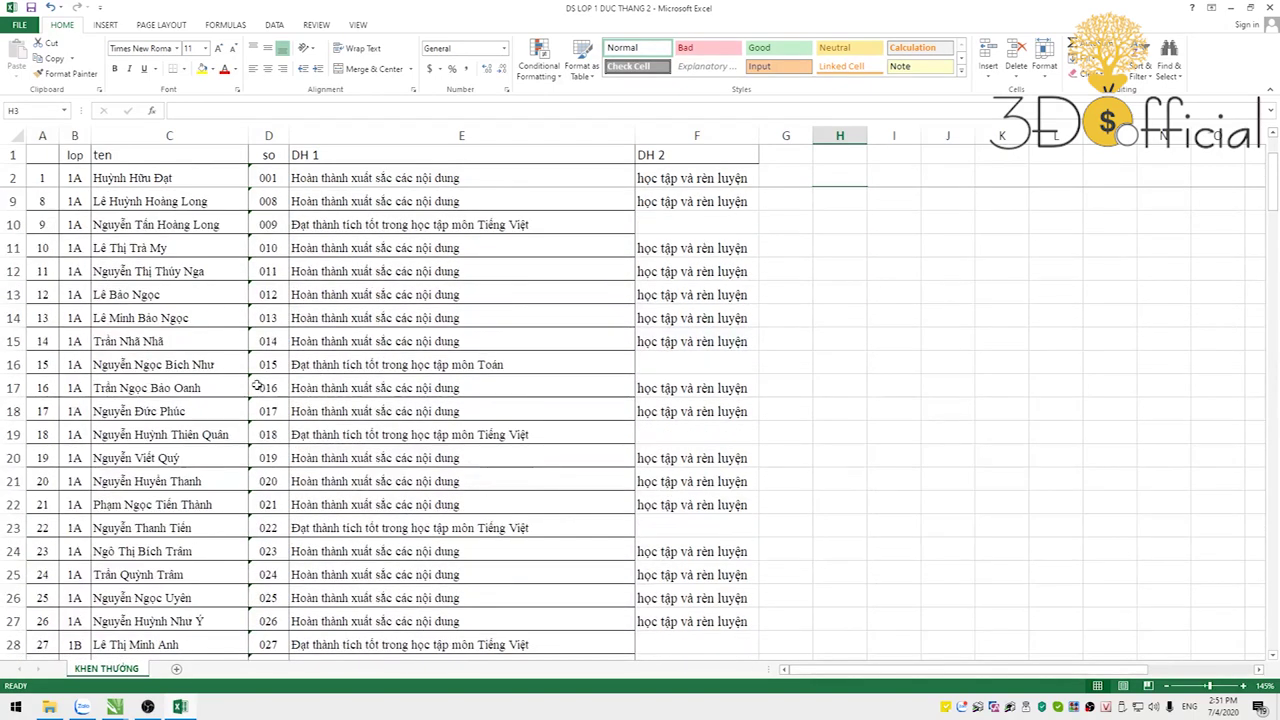
{"action": "scroll", "coordinate": [257, 385], "scroll_direction": "up", "scroll_amount": 2}
{"action": "left_click_drag", "start_coordinate": [14, 178], "coordinate": [6, 482]}
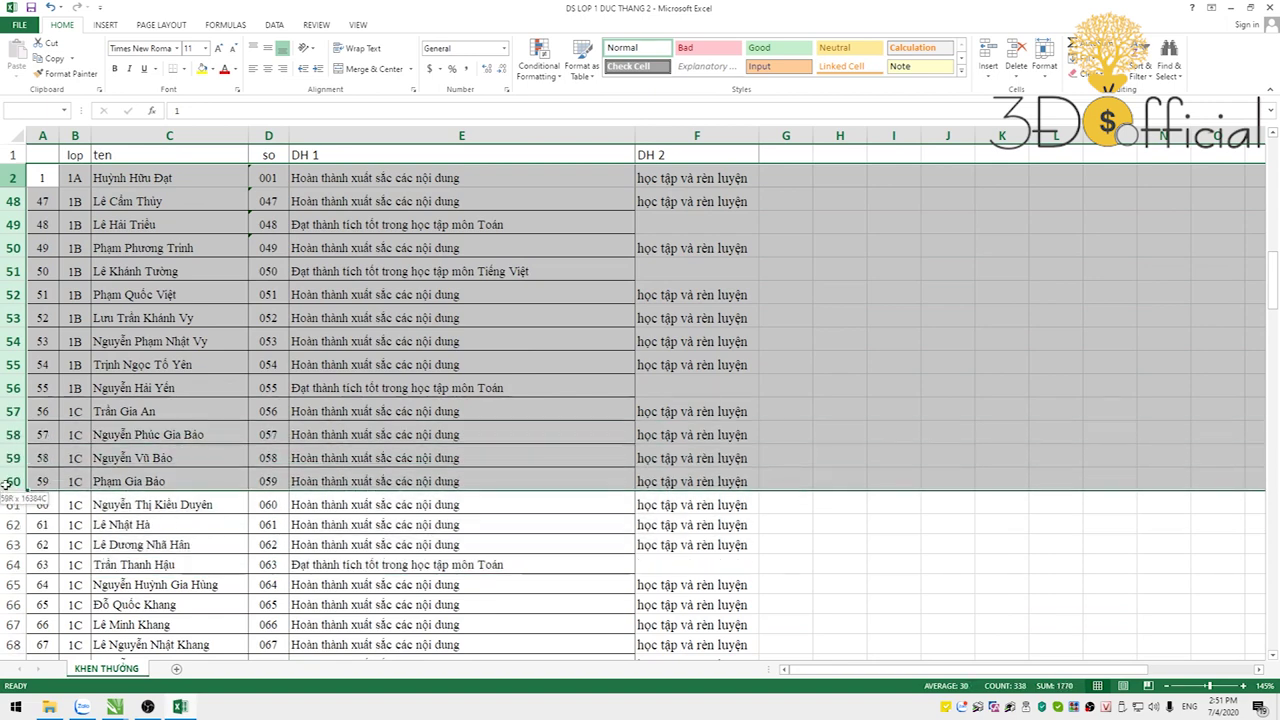
{"action": "right_click", "coordinate": [12, 364]}
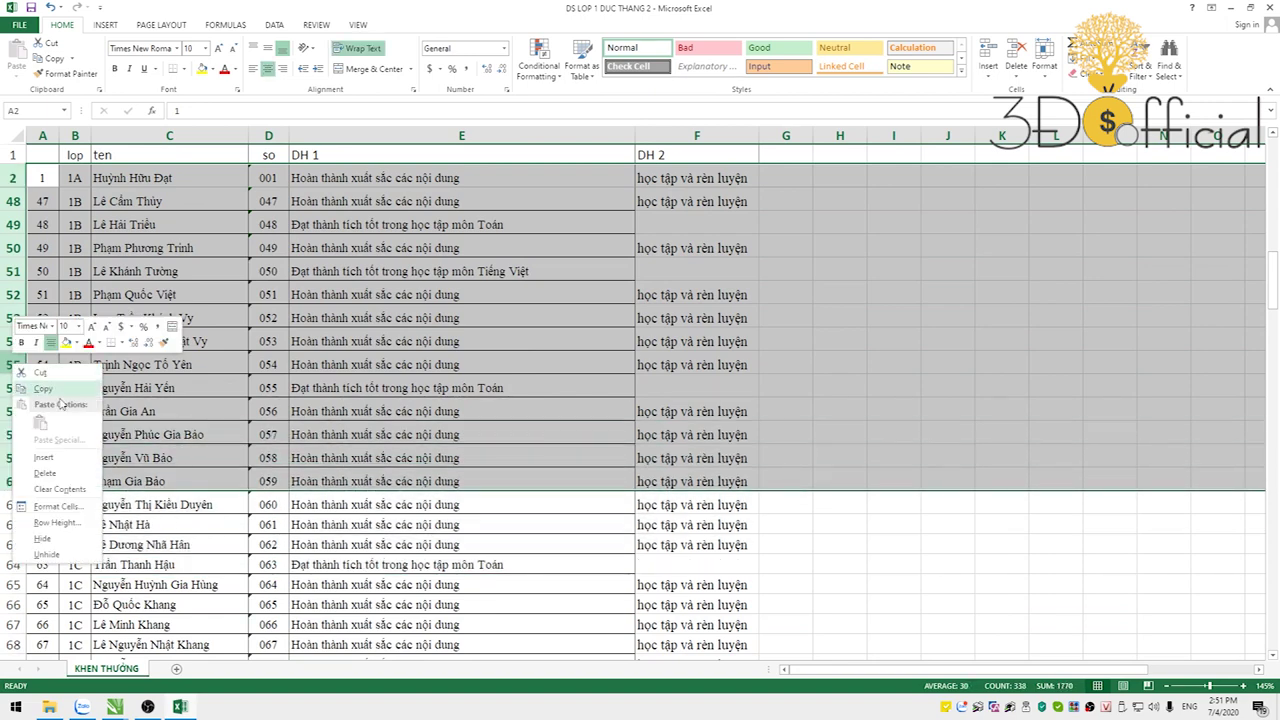
{"action": "left_click", "coordinate": [52, 478]}
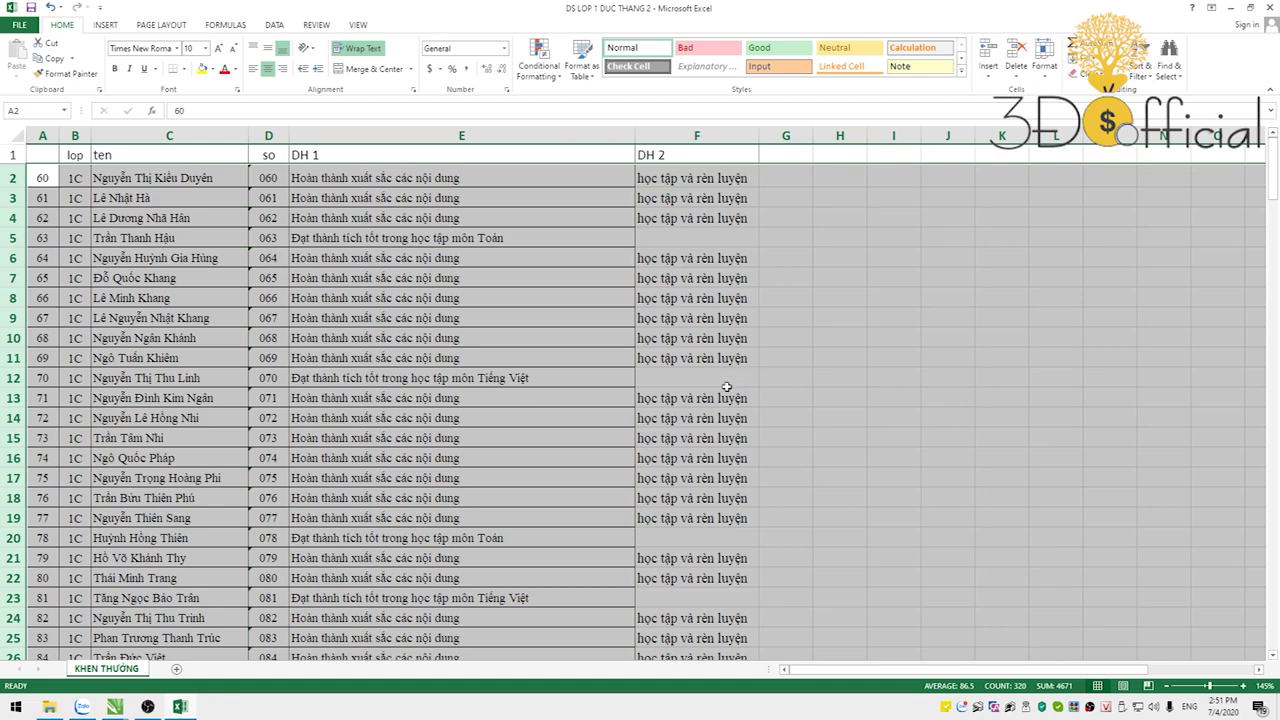
{"action": "left_click", "coordinate": [659, 360]}
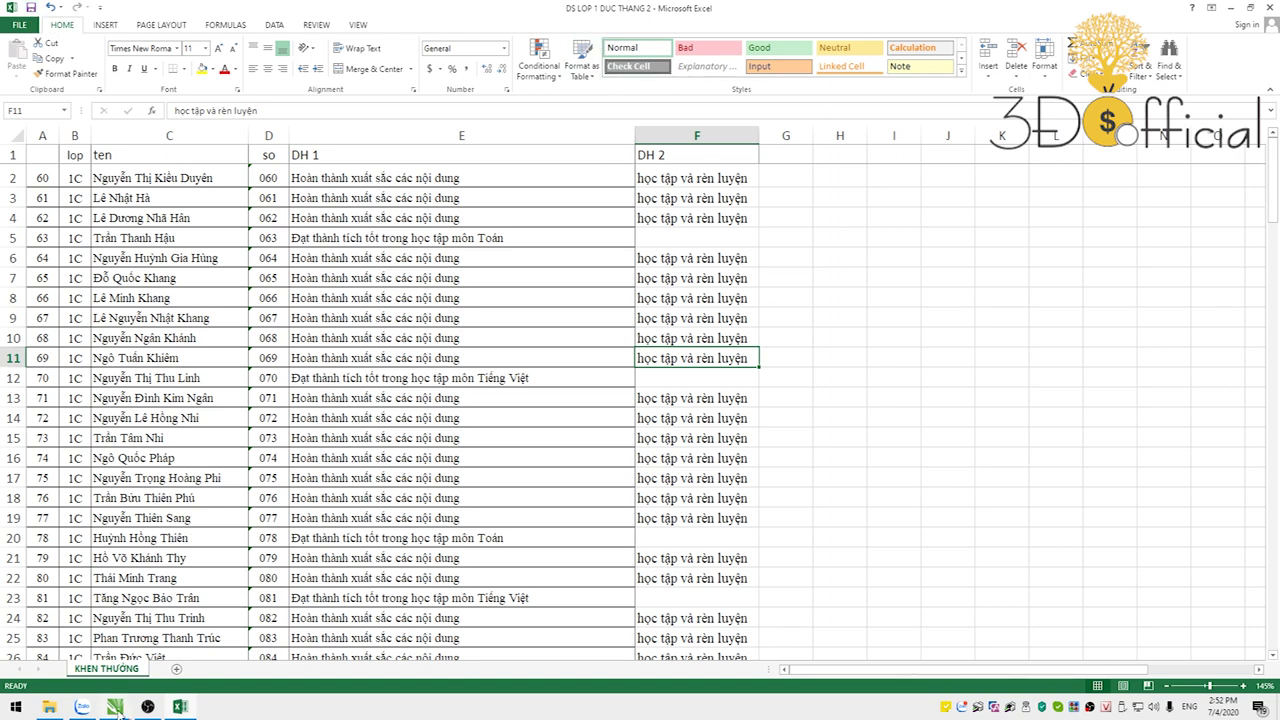
Step: Switch to CorelDRAW and close the other open drawing, keeping only "in GK LAN 2"
{"action": "mouse_move", "coordinate": [118, 710]}
{"action": "left_click", "coordinate": [228, 657]}
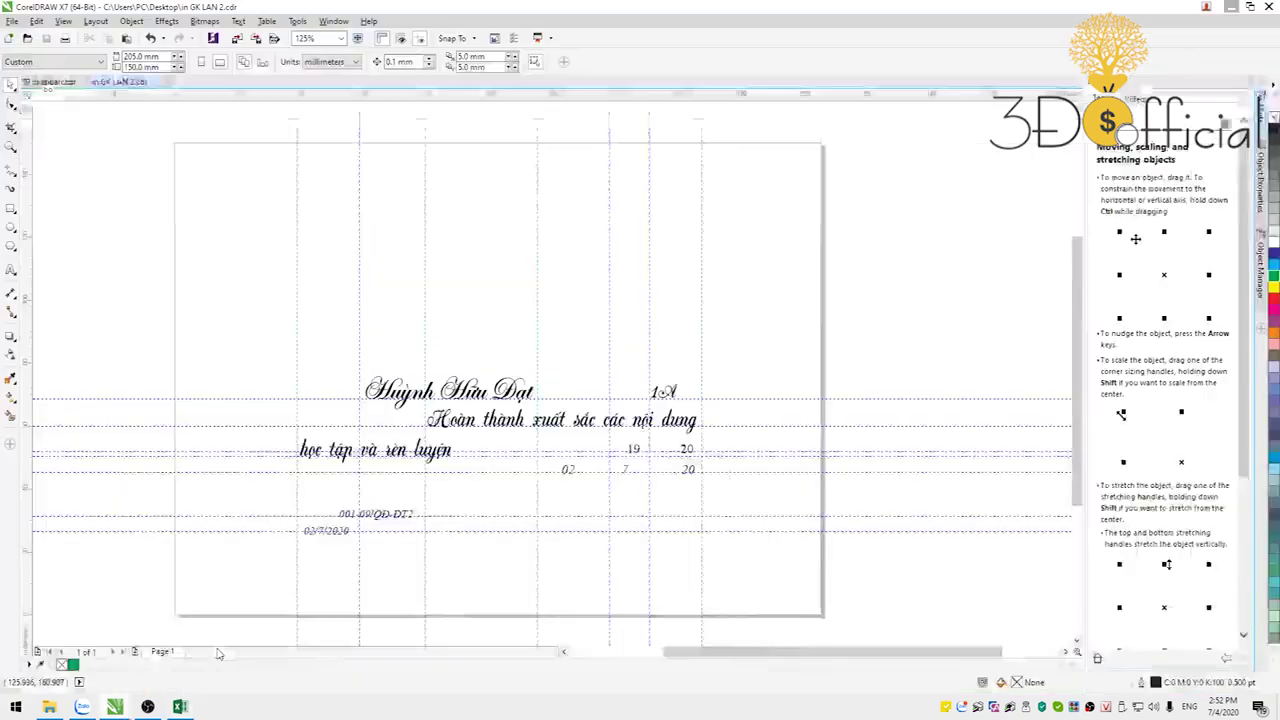
{"action": "left_click", "coordinate": [83, 81]}
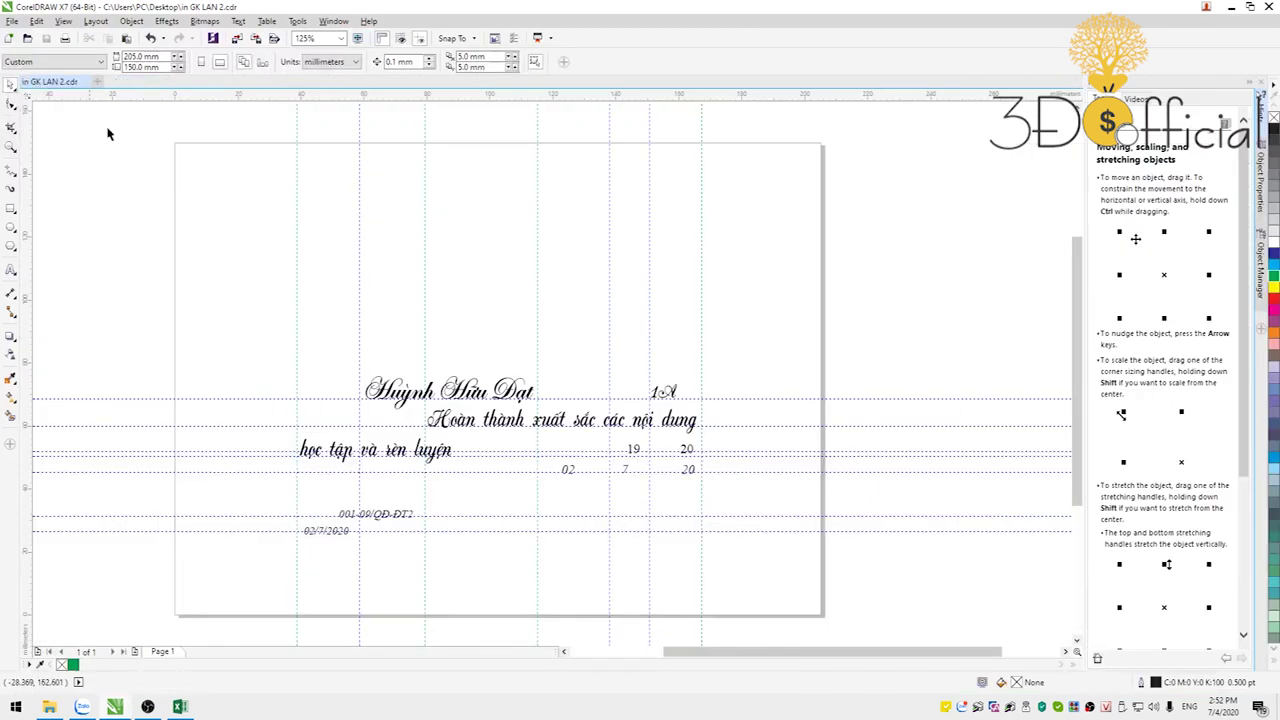
Step: Start a new print merge that imports its text from an ODBC data source, and bring up the data source selection
{"action": "left_click", "coordinate": [436, 407]}
{"action": "left_click", "coordinate": [12, 21]}
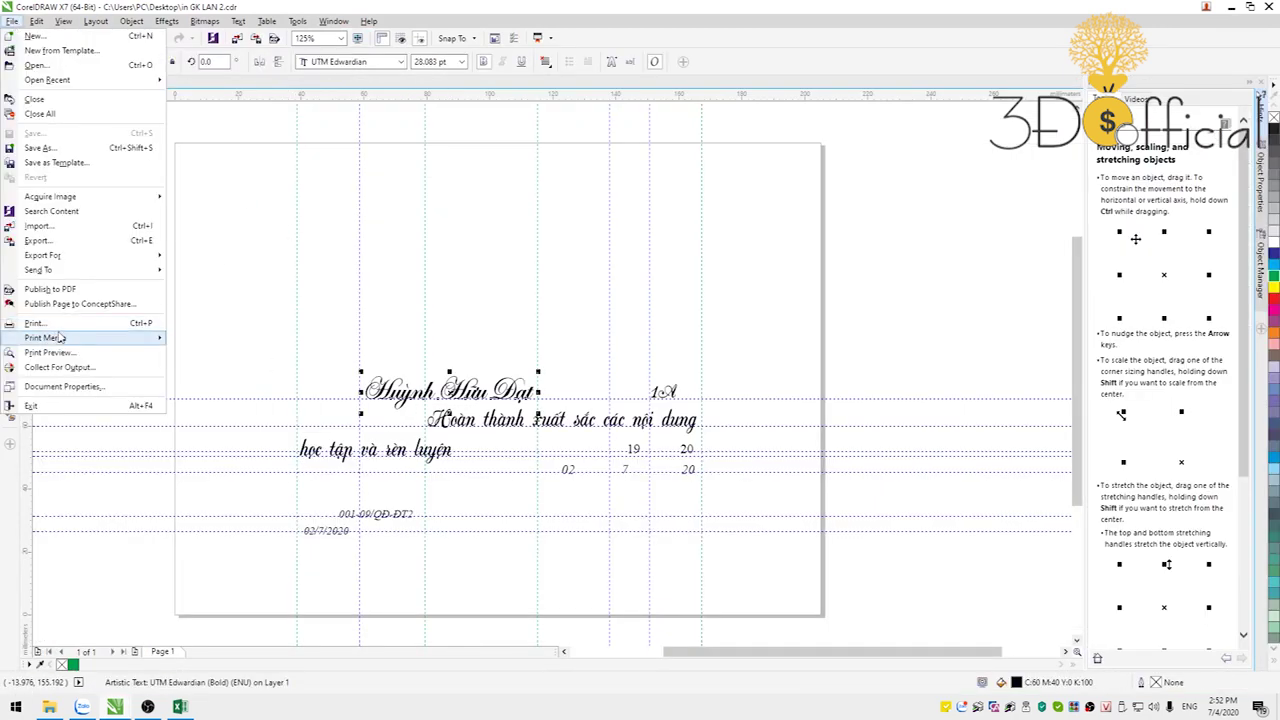
{"action": "mouse_move", "coordinate": [44, 344]}
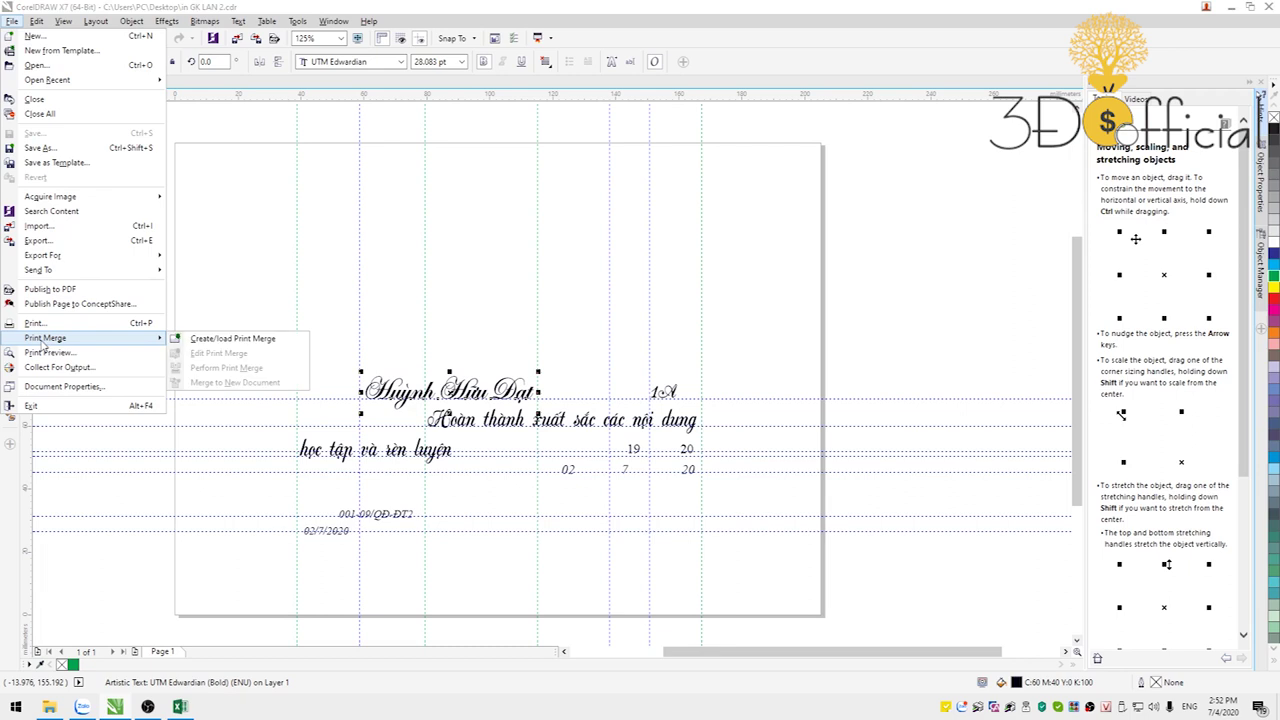
{"action": "left_click", "coordinate": [232, 339]}
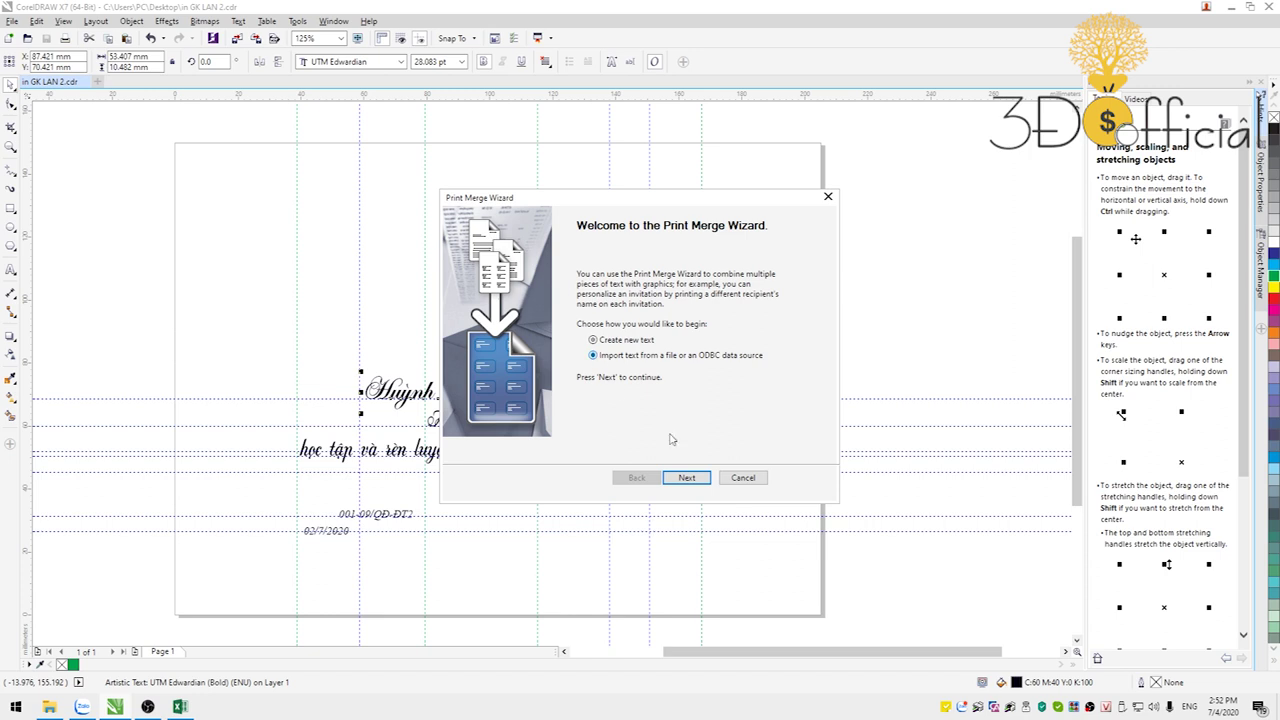
{"action": "left_click", "coordinate": [686, 477]}
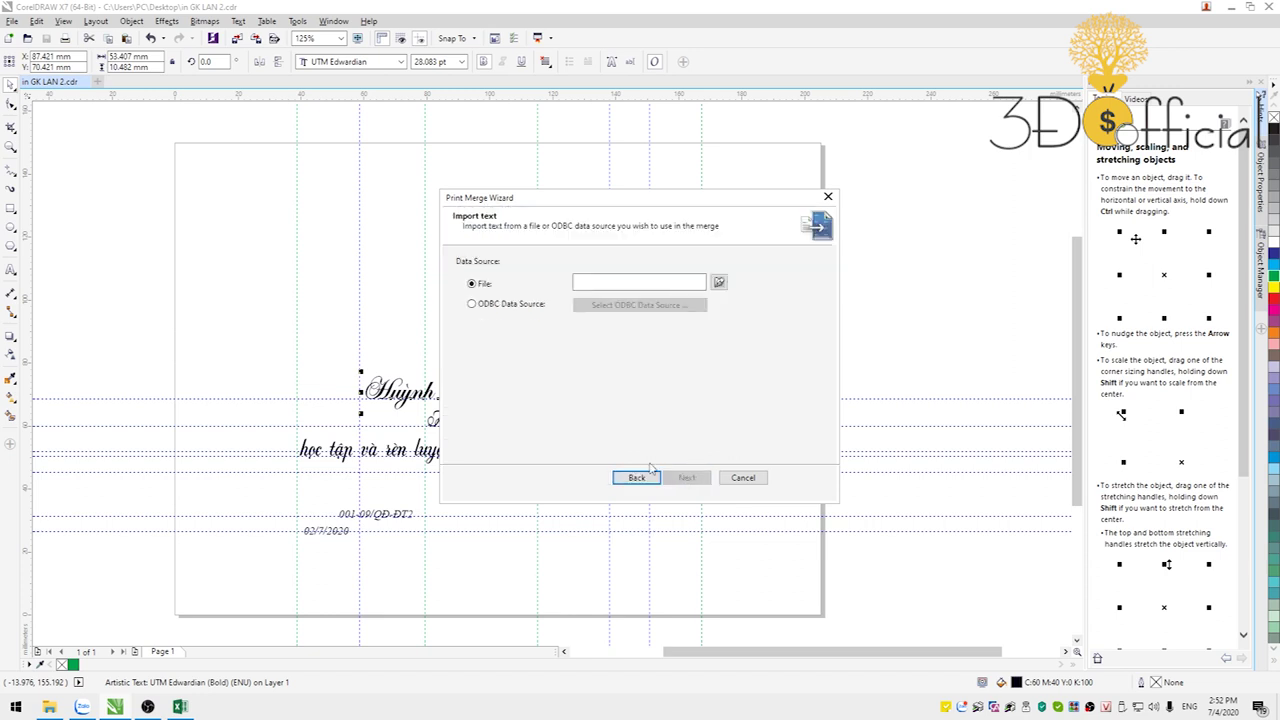
{"action": "left_click", "coordinate": [472, 304]}
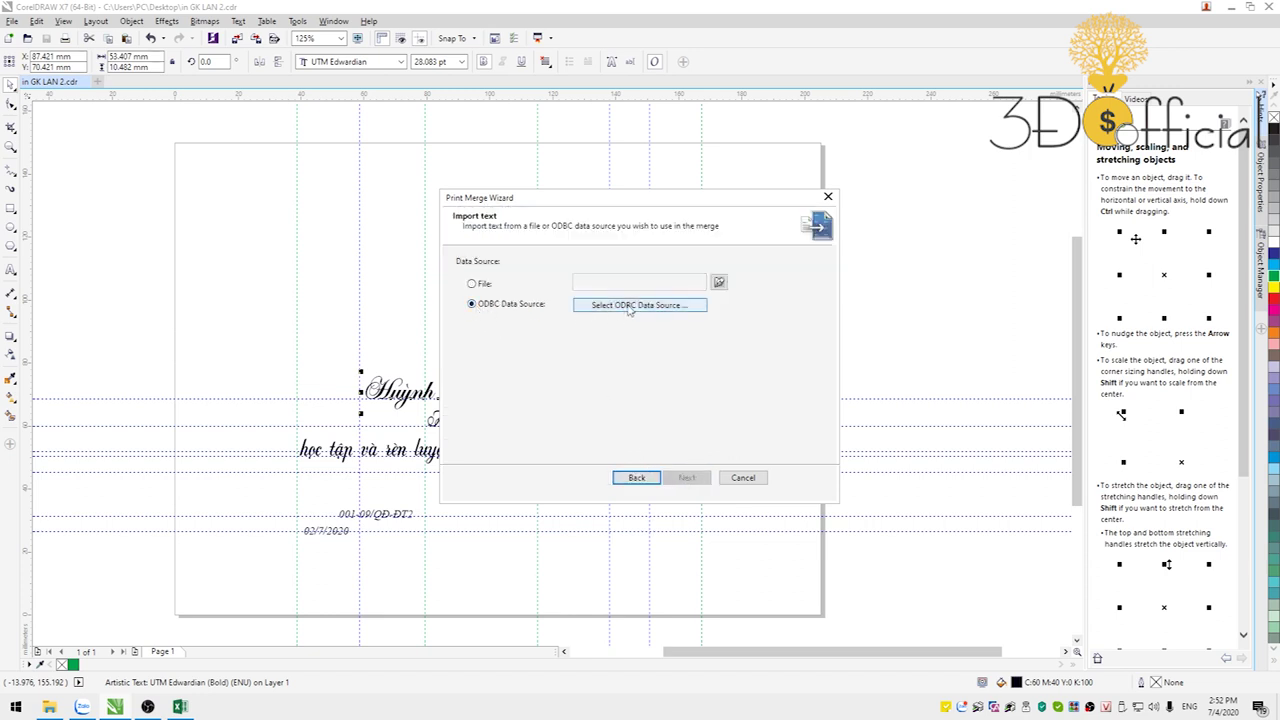
{"action": "left_click", "coordinate": [633, 306]}
{"action": "left_click", "coordinate": [708, 365]}
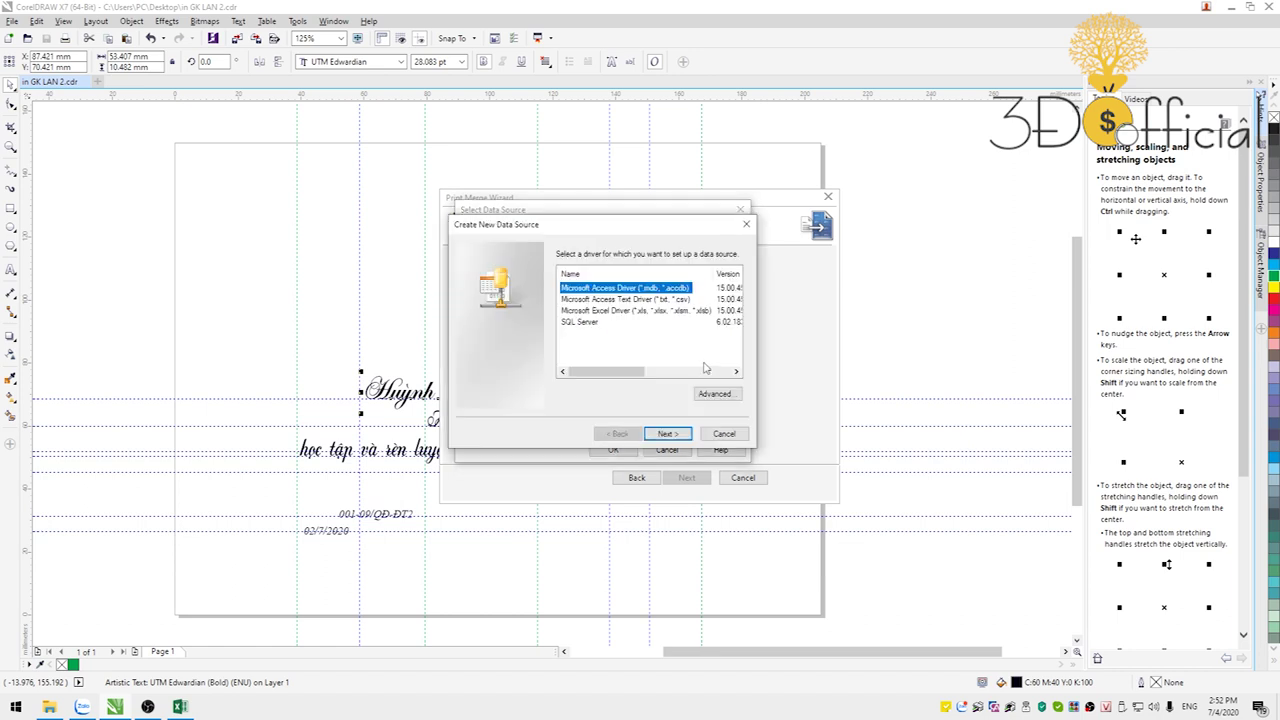
{"action": "left_click", "coordinate": [622, 312]}
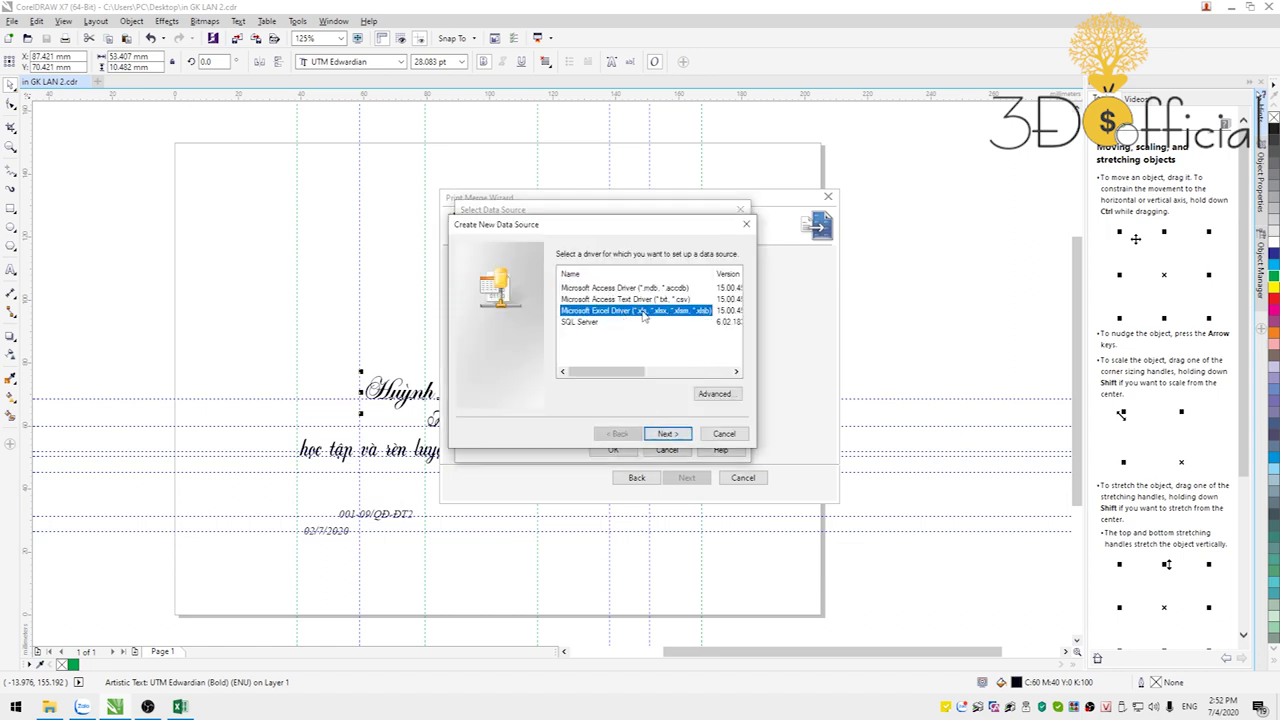
{"action": "left_click", "coordinate": [668, 435]}
{"action": "left_click", "coordinate": [715, 291]}
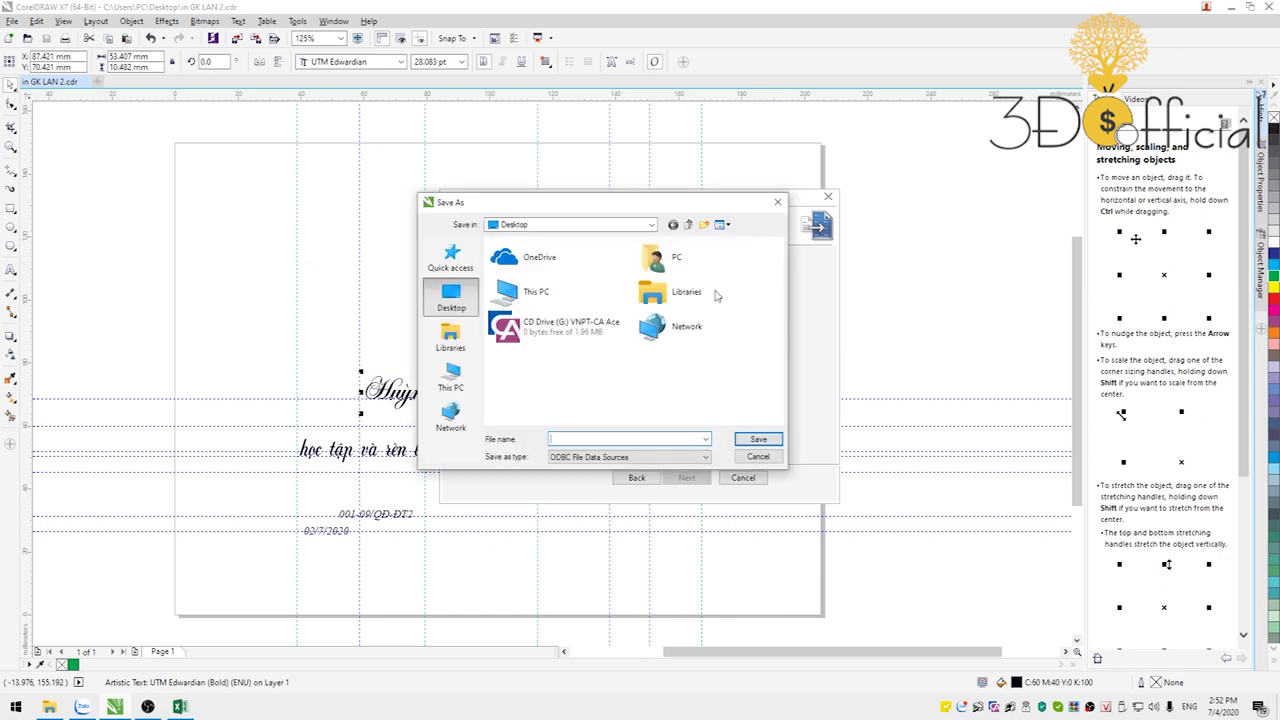
{"action": "left_click", "coordinate": [570, 457]}
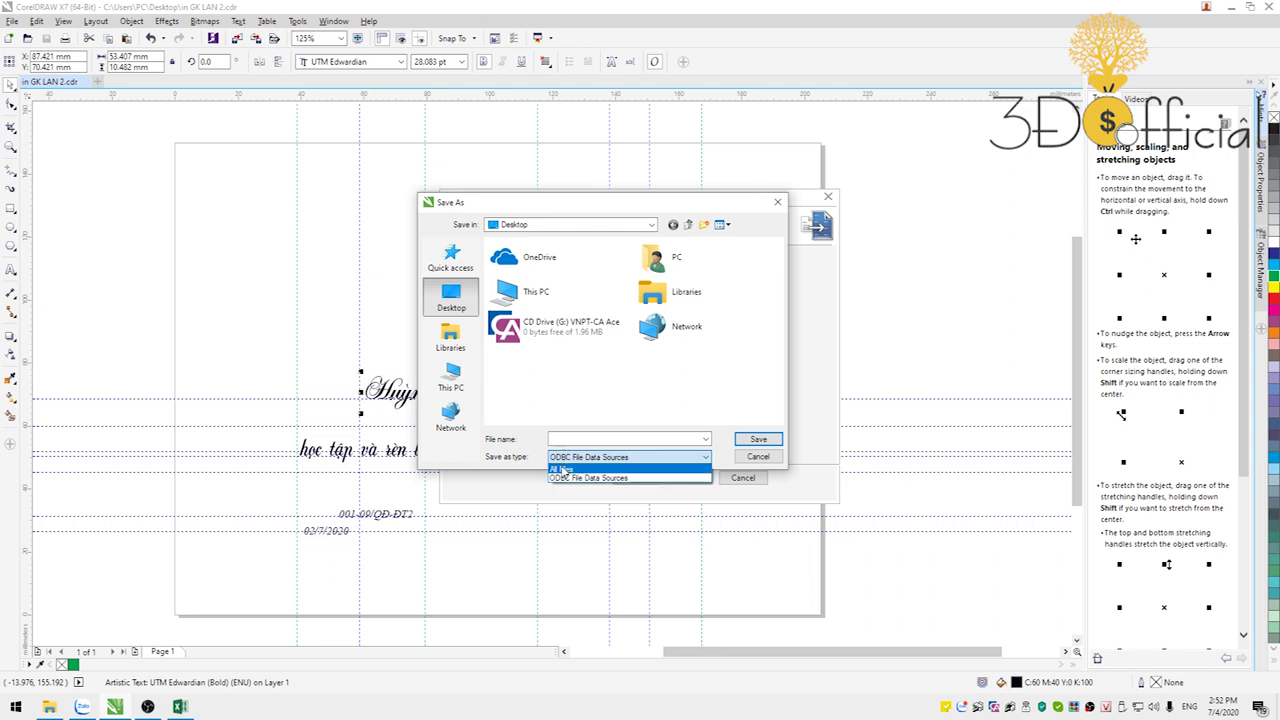
{"action": "left_click", "coordinate": [562, 470]}
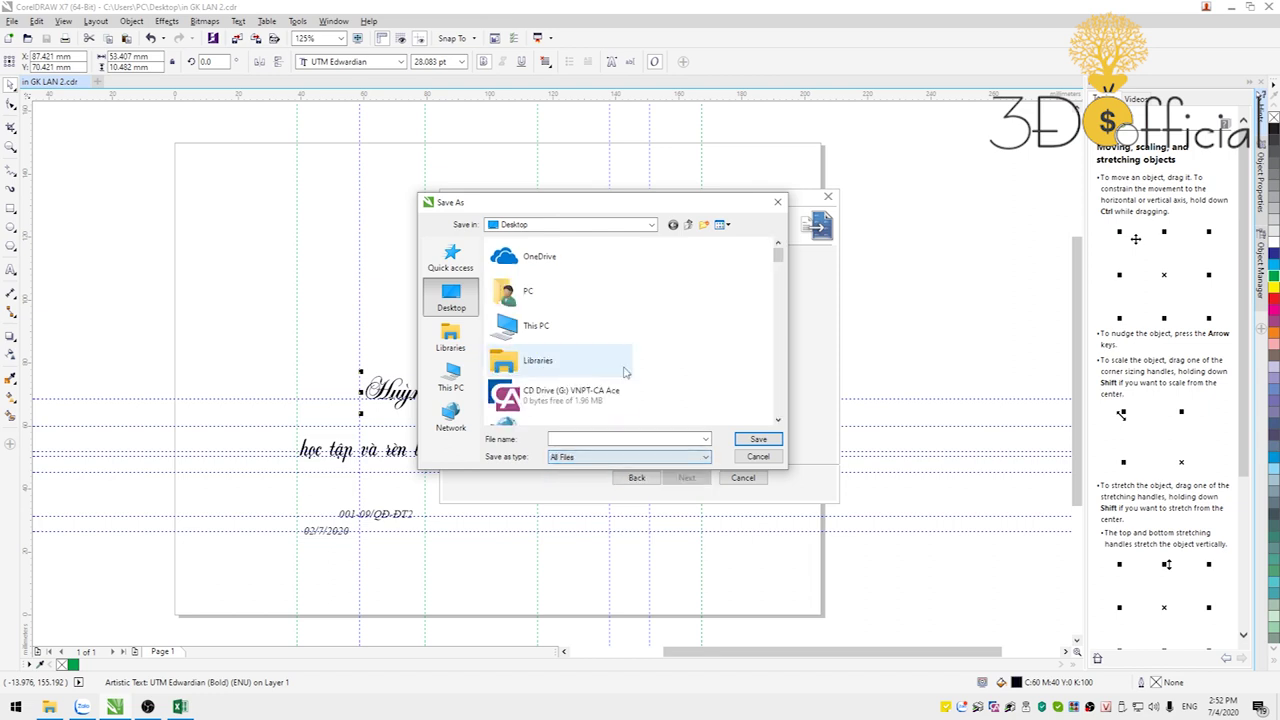
{"action": "left_click_drag", "start_coordinate": [779, 258], "coordinate": [797, 354]}
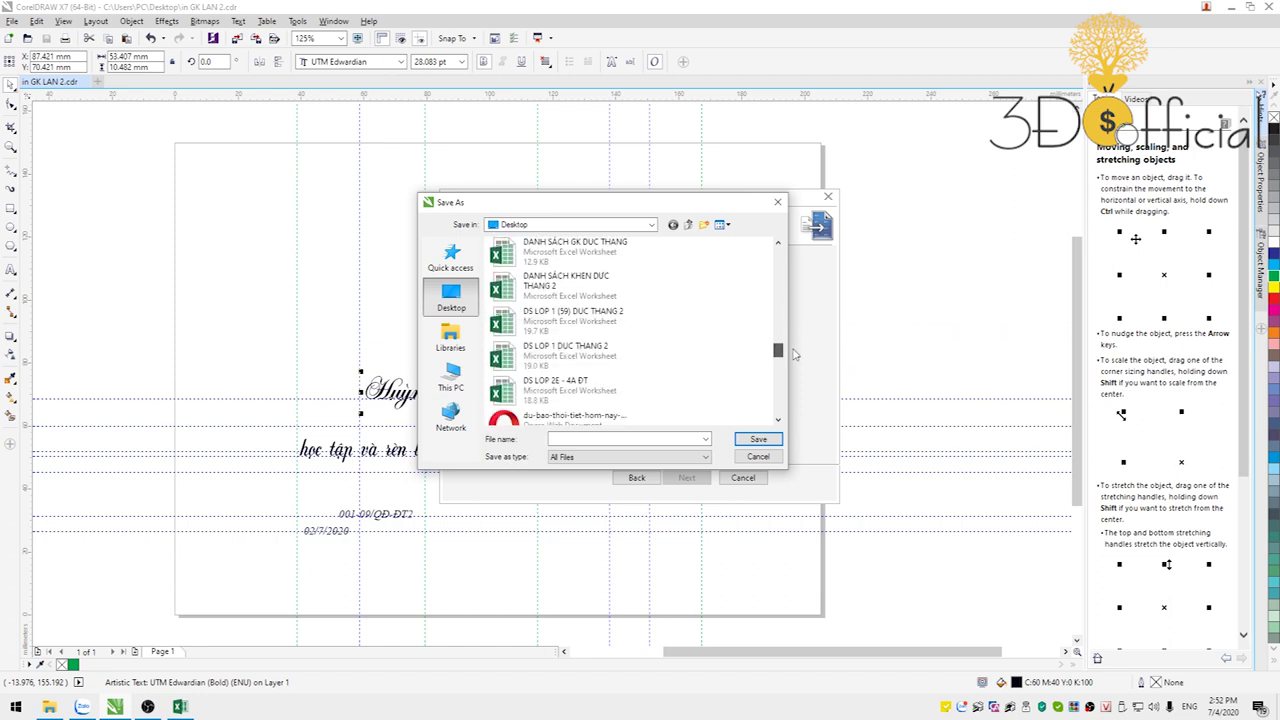
{"action": "left_click", "coordinate": [545, 356]}
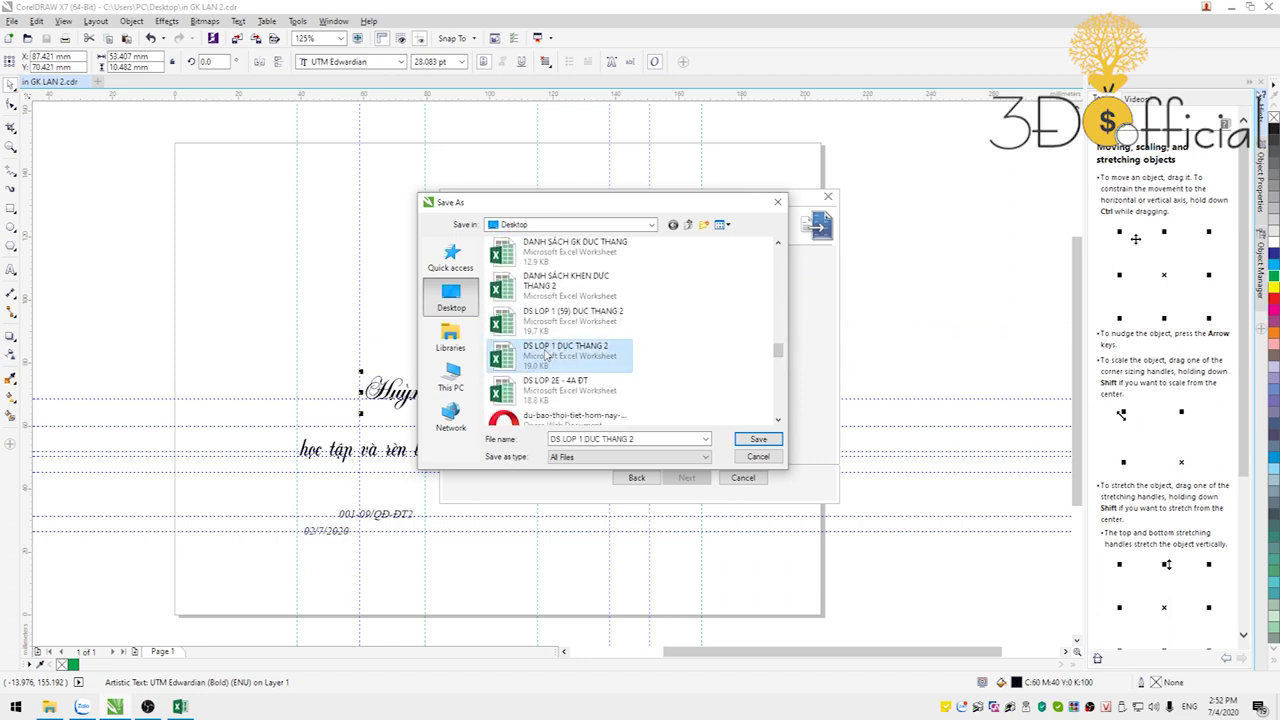
{"action": "left_click", "coordinate": [758, 440]}
{"action": "left_click", "coordinate": [667, 433]}
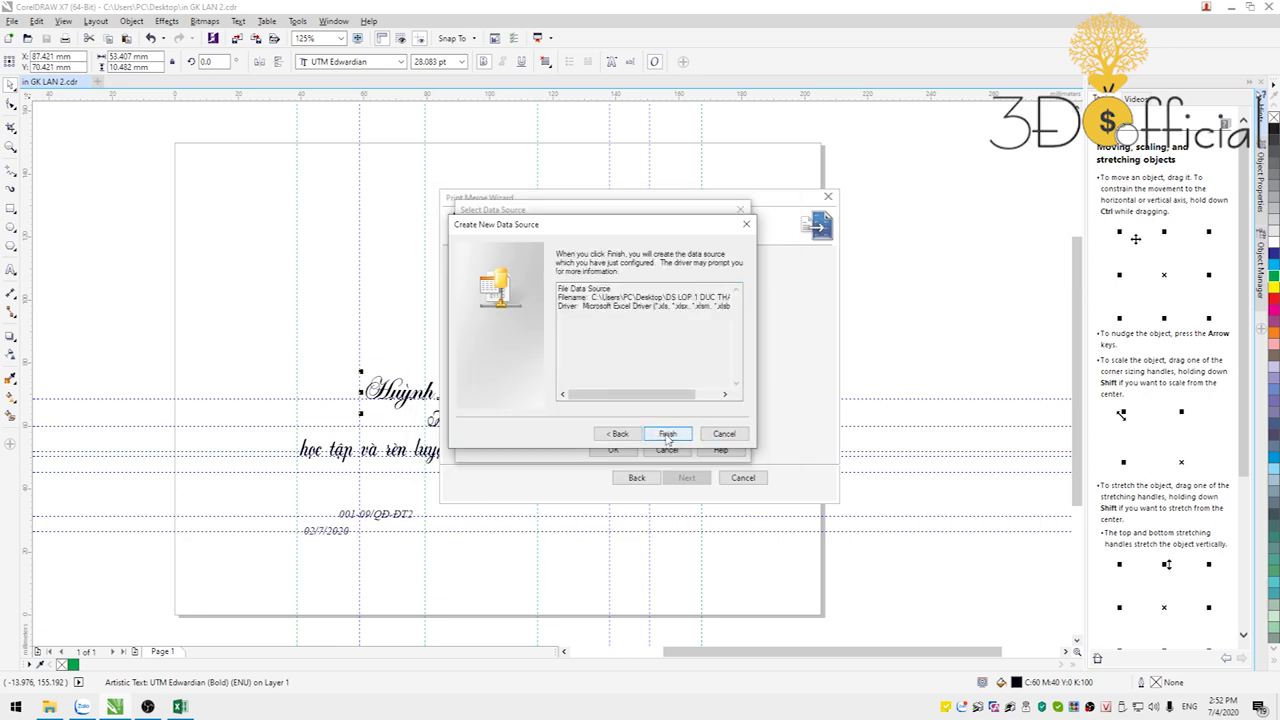
{"action": "left_click", "coordinate": [667, 435]}
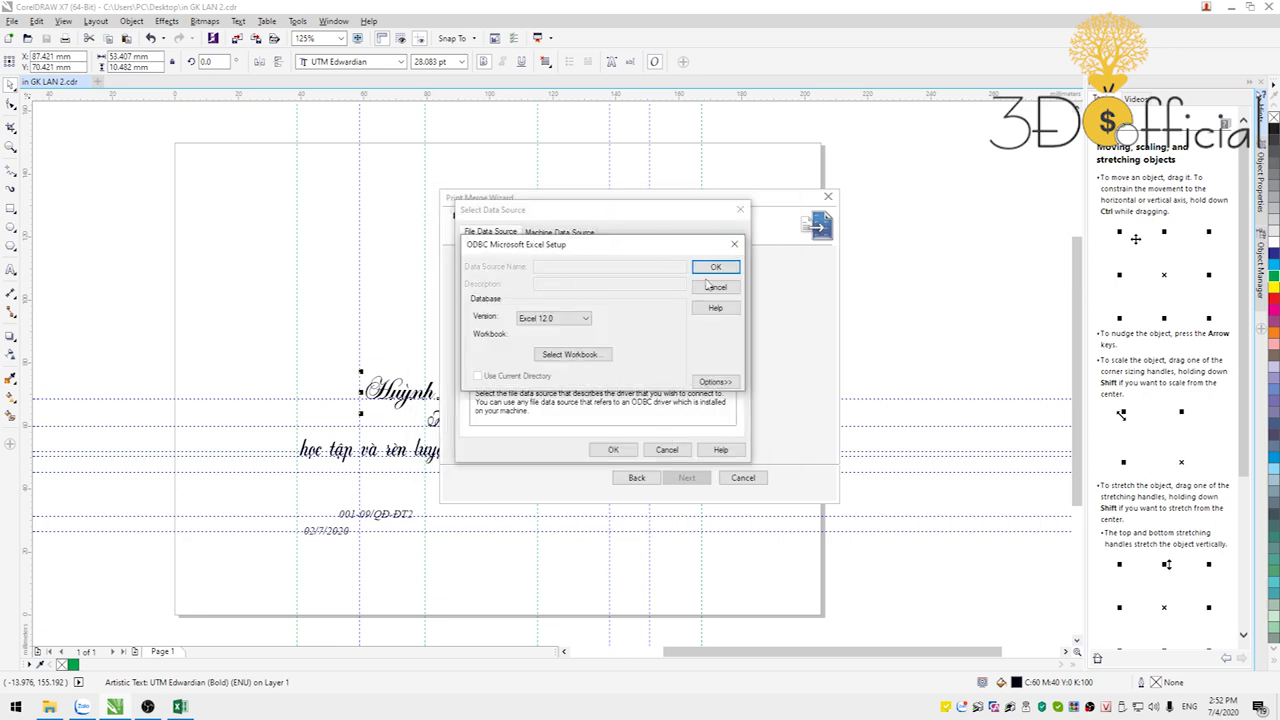
{"action": "left_click", "coordinate": [734, 244]}
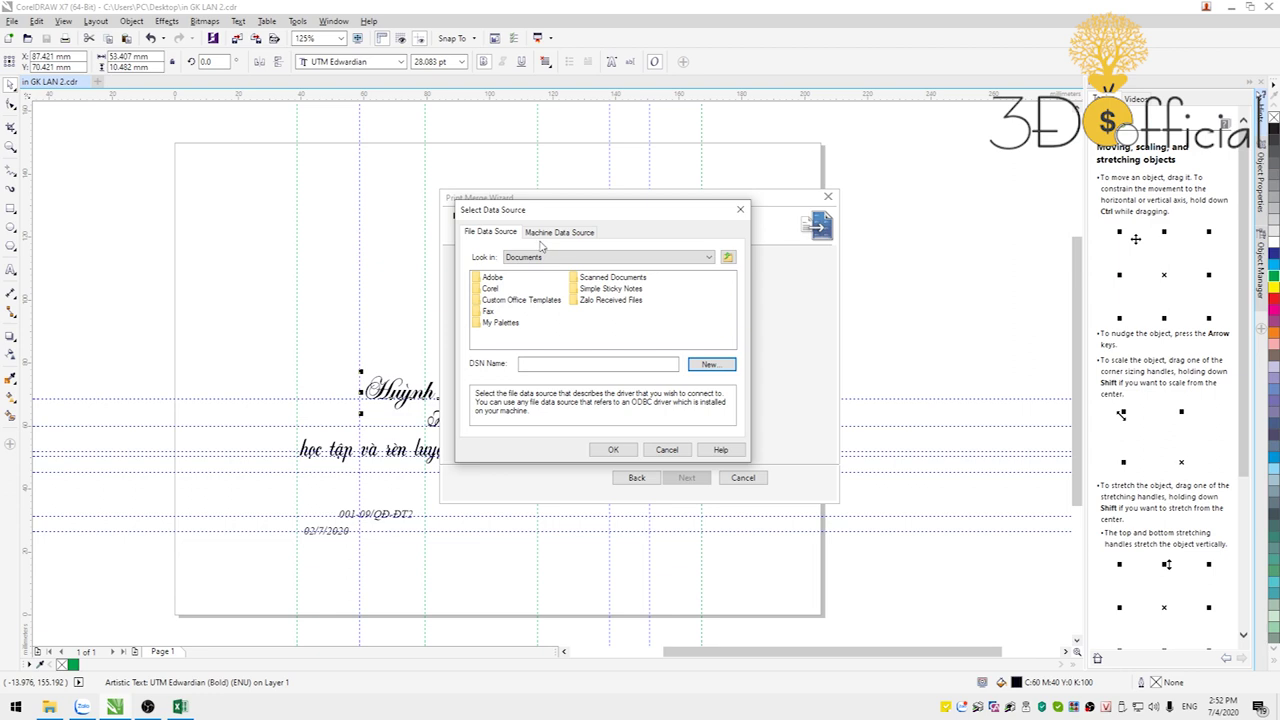
Step: Choose the Excel Files machine data source and load the workbook DS LOP 1 DUC THANG 2.xlsx from the Desktop folder
{"action": "left_click", "coordinate": [559, 234]}
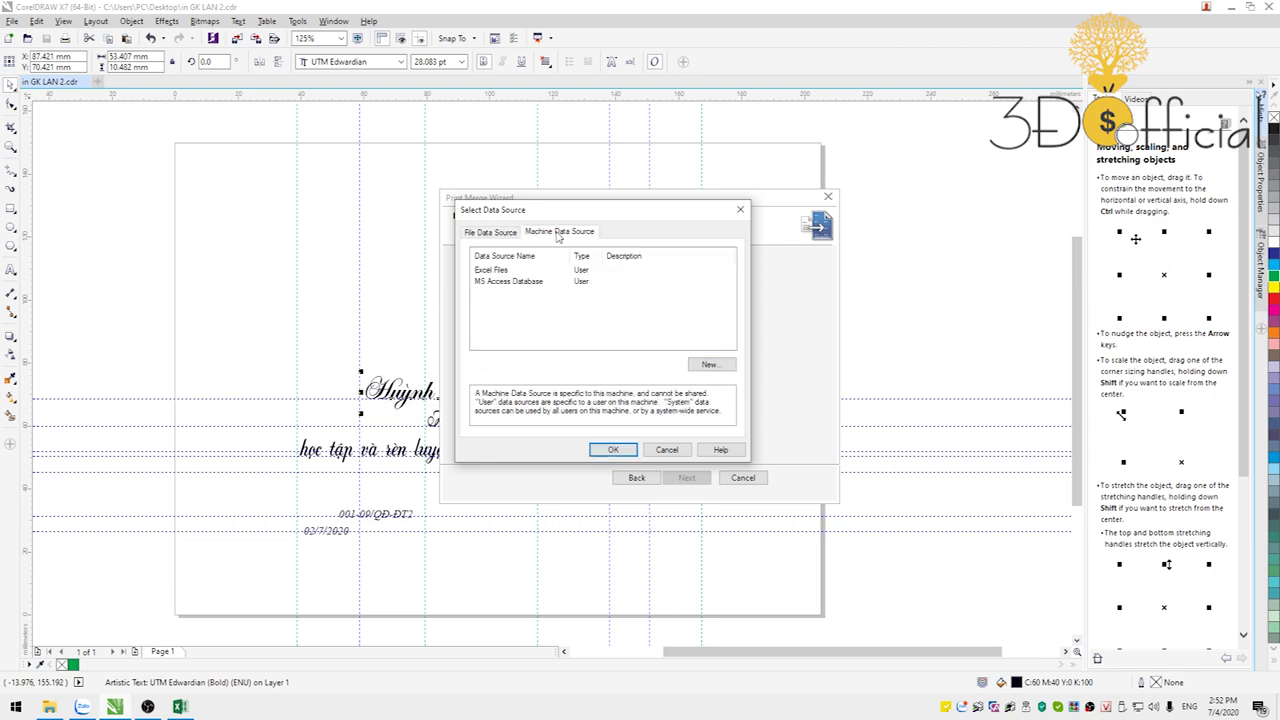
{"action": "left_click", "coordinate": [487, 271]}
{"action": "left_click", "coordinate": [614, 451]}
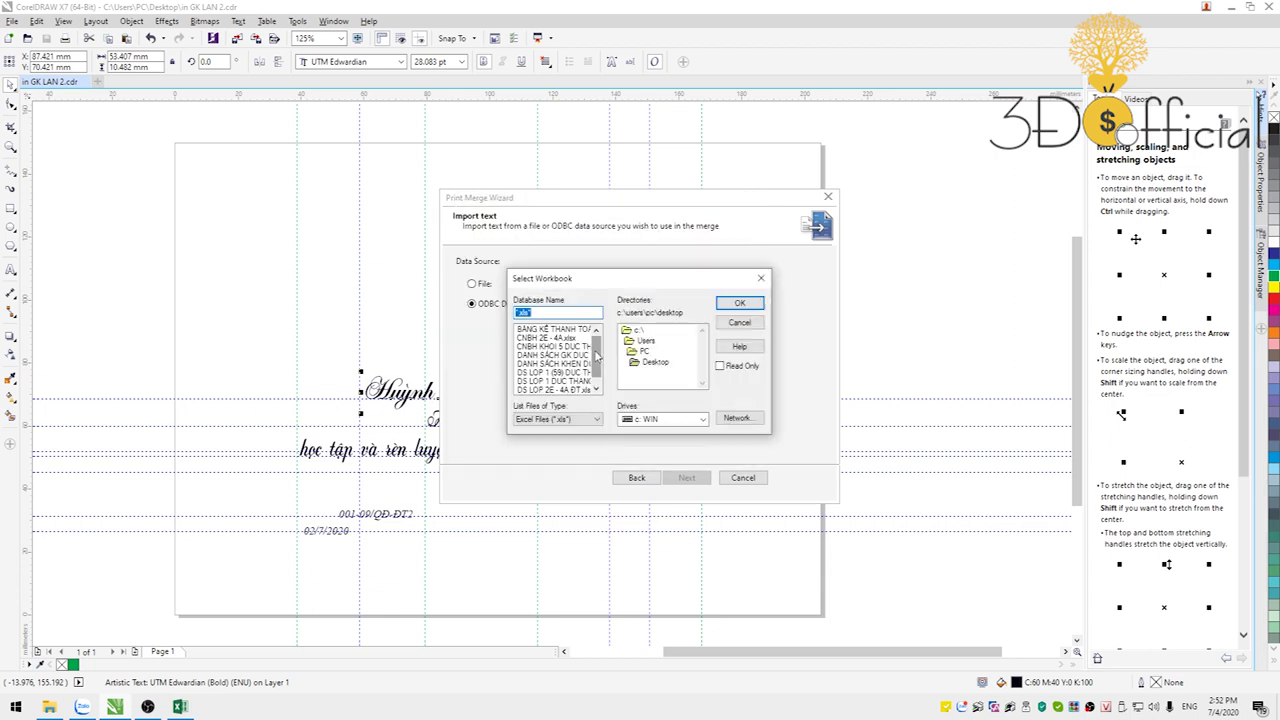
{"action": "left_click_drag", "start_coordinate": [597, 357], "coordinate": [597, 362]}
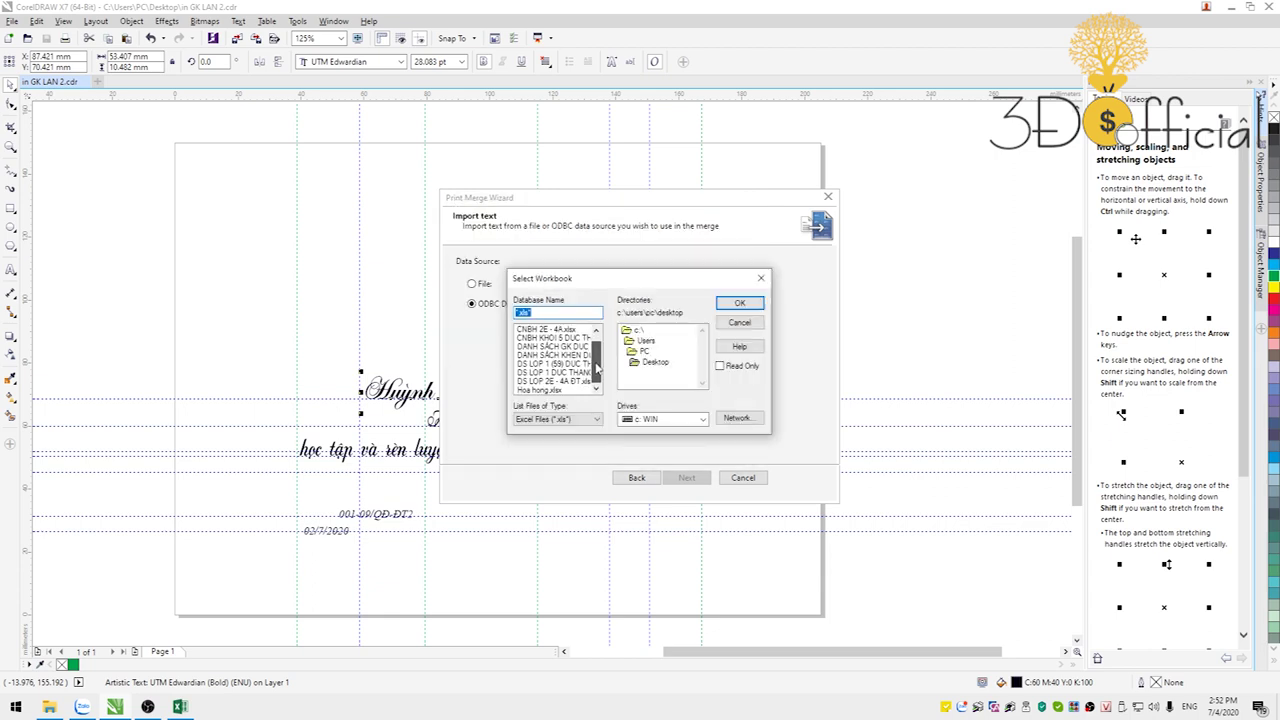
{"action": "left_click", "coordinate": [540, 373]}
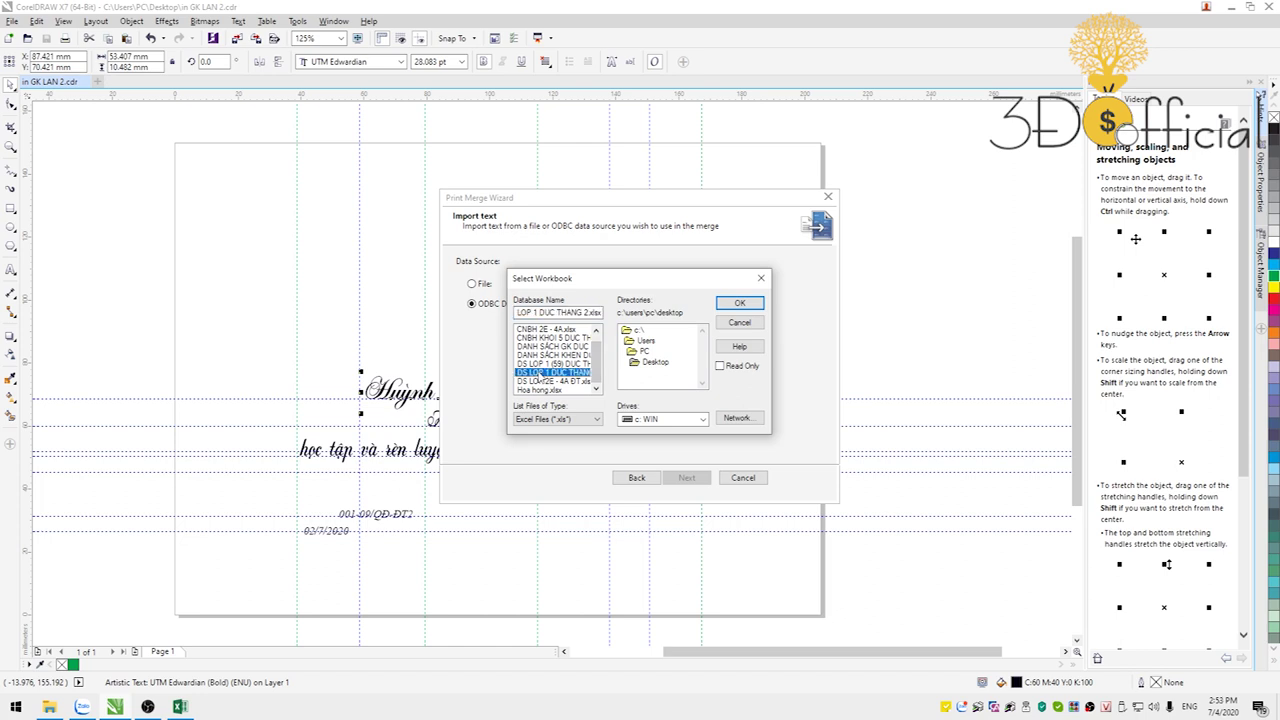
{"action": "left_click", "coordinate": [739, 303]}
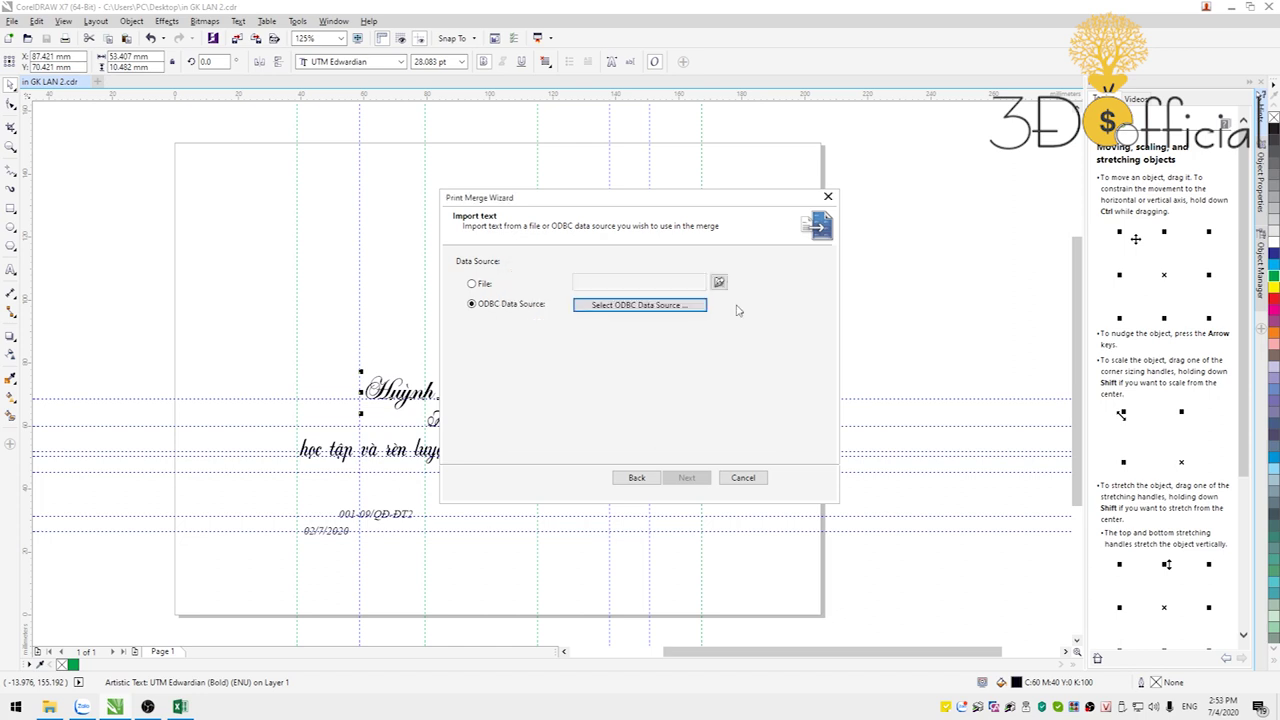
Step: Accept the workbook's table as the import source, keep all imported records, and finish the print merge setup
{"action": "left_click", "coordinate": [603, 426]}
{"action": "left_click", "coordinate": [687, 478]}
{"action": "left_click", "coordinate": [687, 478]}
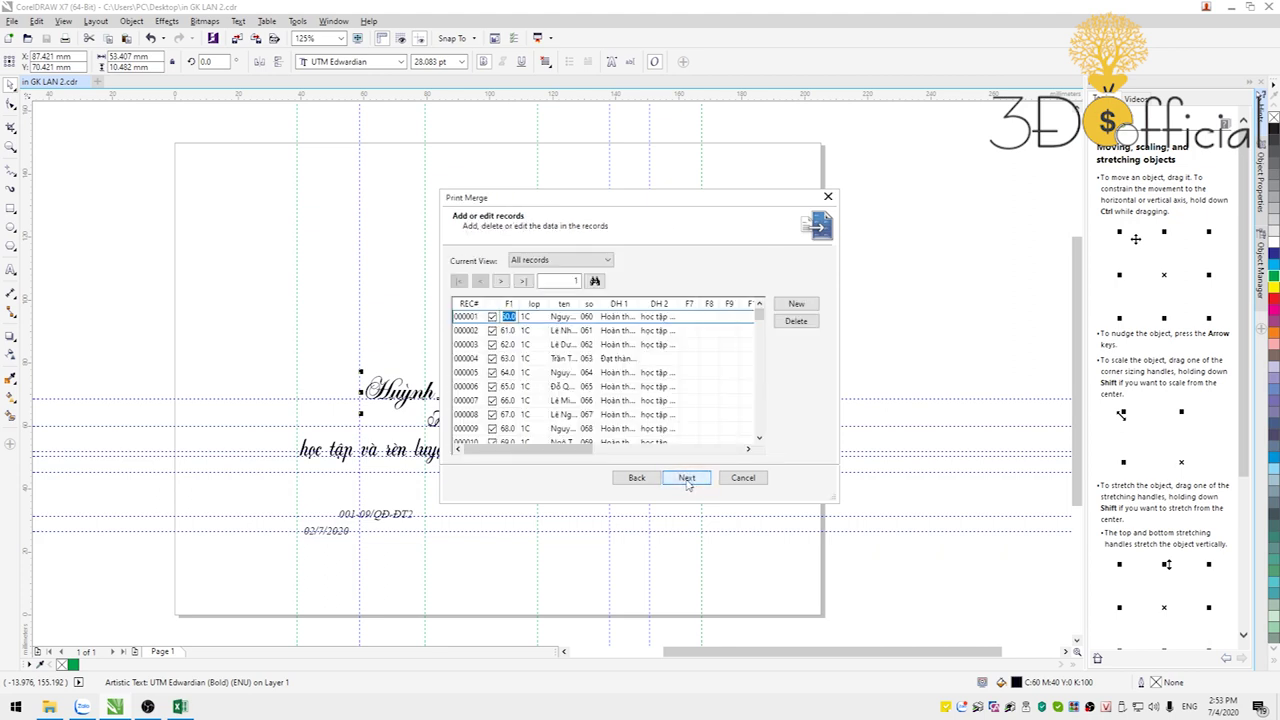
{"action": "left_click", "coordinate": [687, 478]}
{"action": "left_click", "coordinate": [687, 478]}
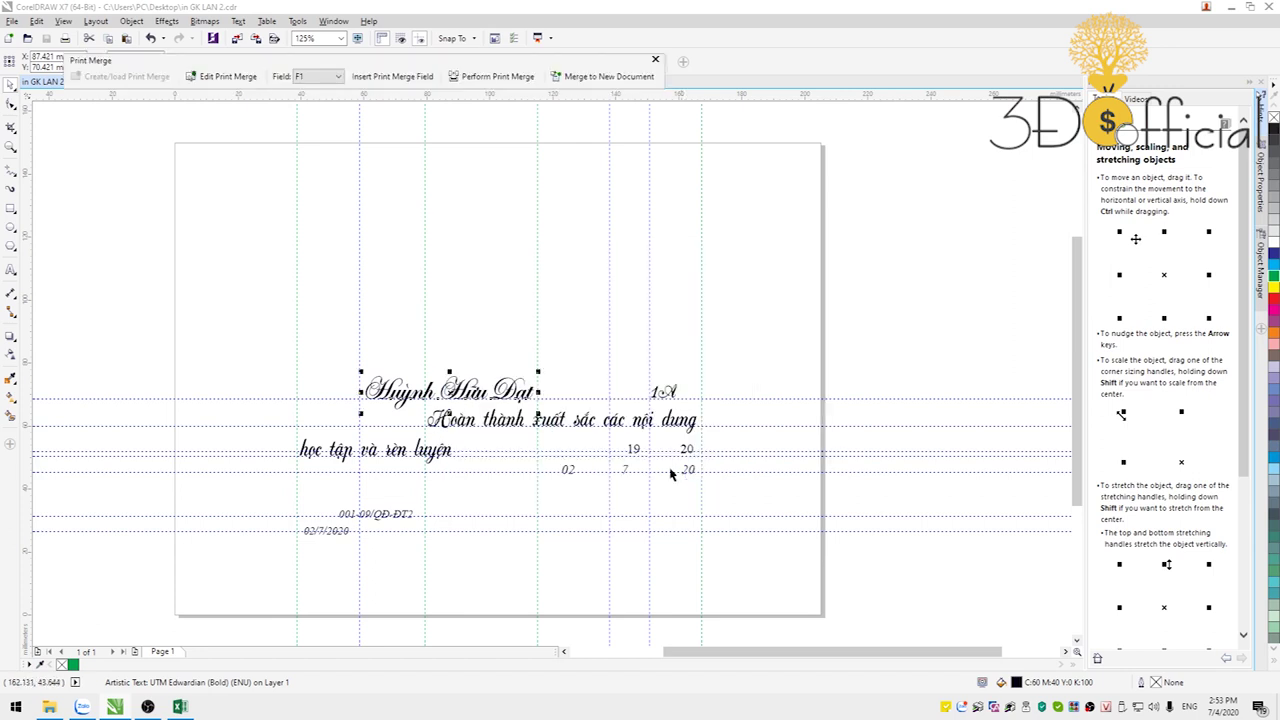
Step: Move the Print Merge toolbar onto the empty upper page area and replace the sample student name with the merge field "ten"
{"action": "left_click_drag", "start_coordinate": [380, 66], "coordinate": [510, 175]}
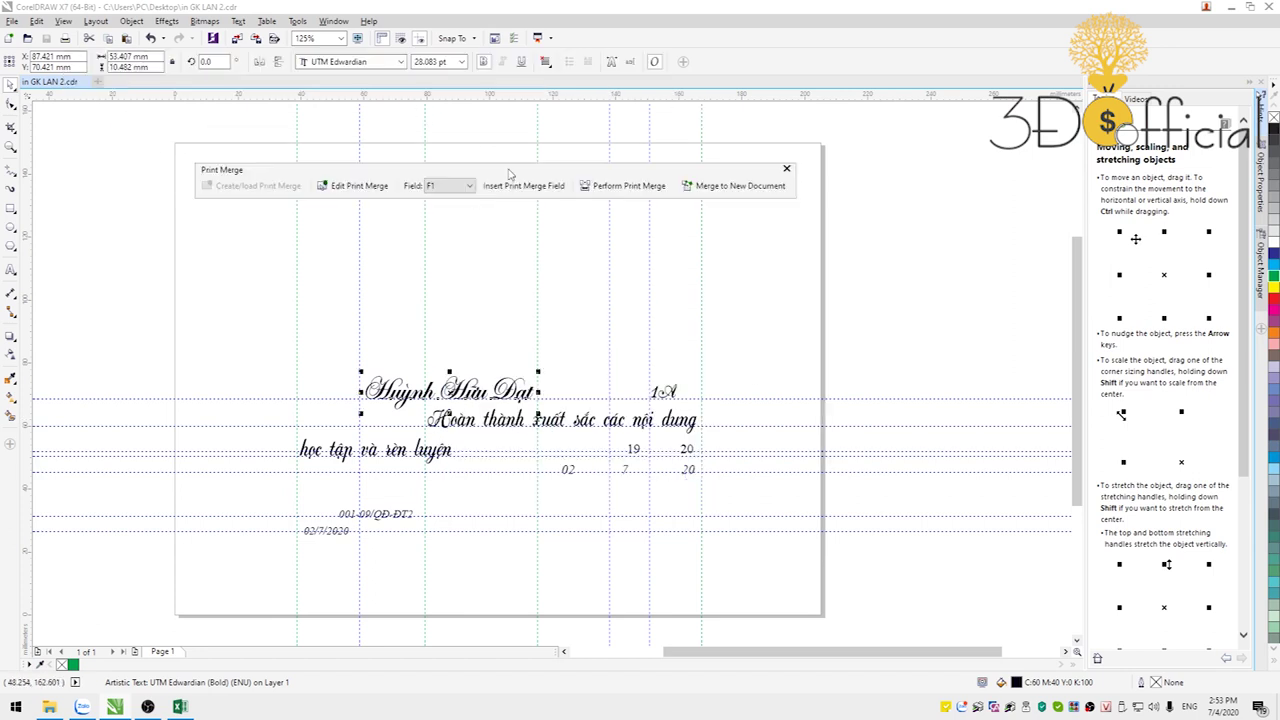
{"action": "double_click", "coordinate": [390, 388]}
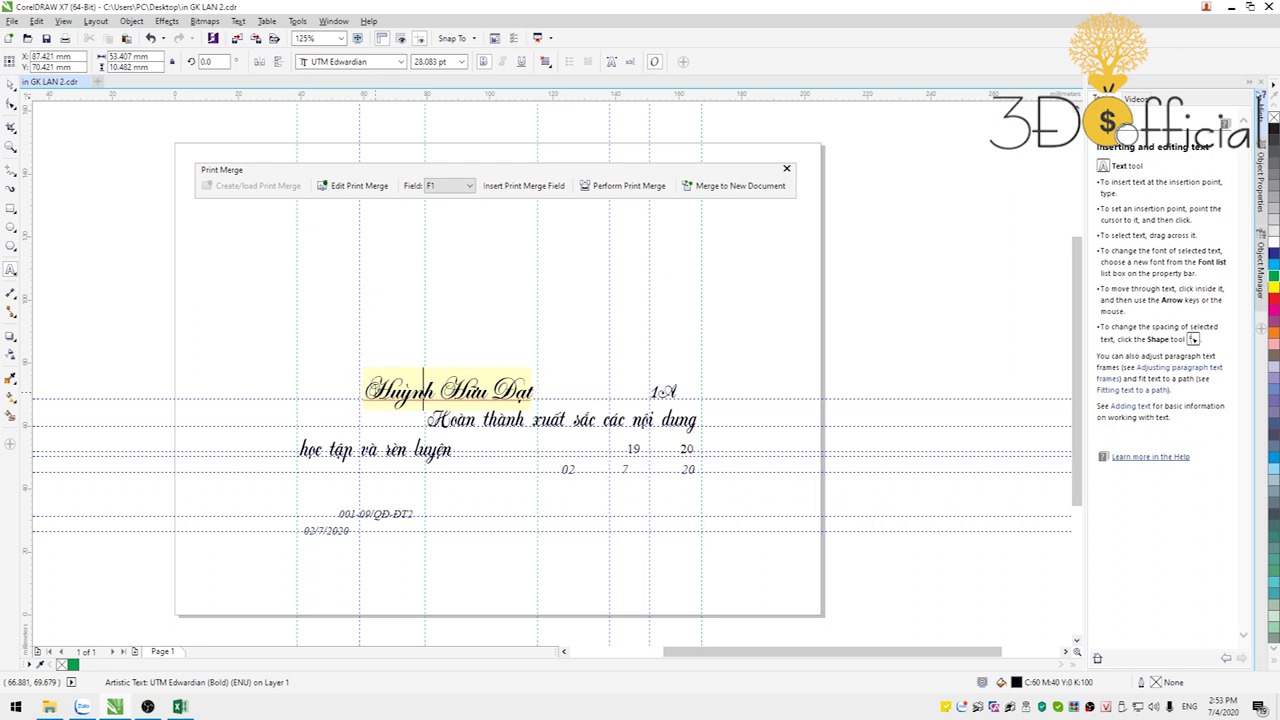
{"action": "left_click_drag", "start_coordinate": [372, 390], "coordinate": [523, 384]}
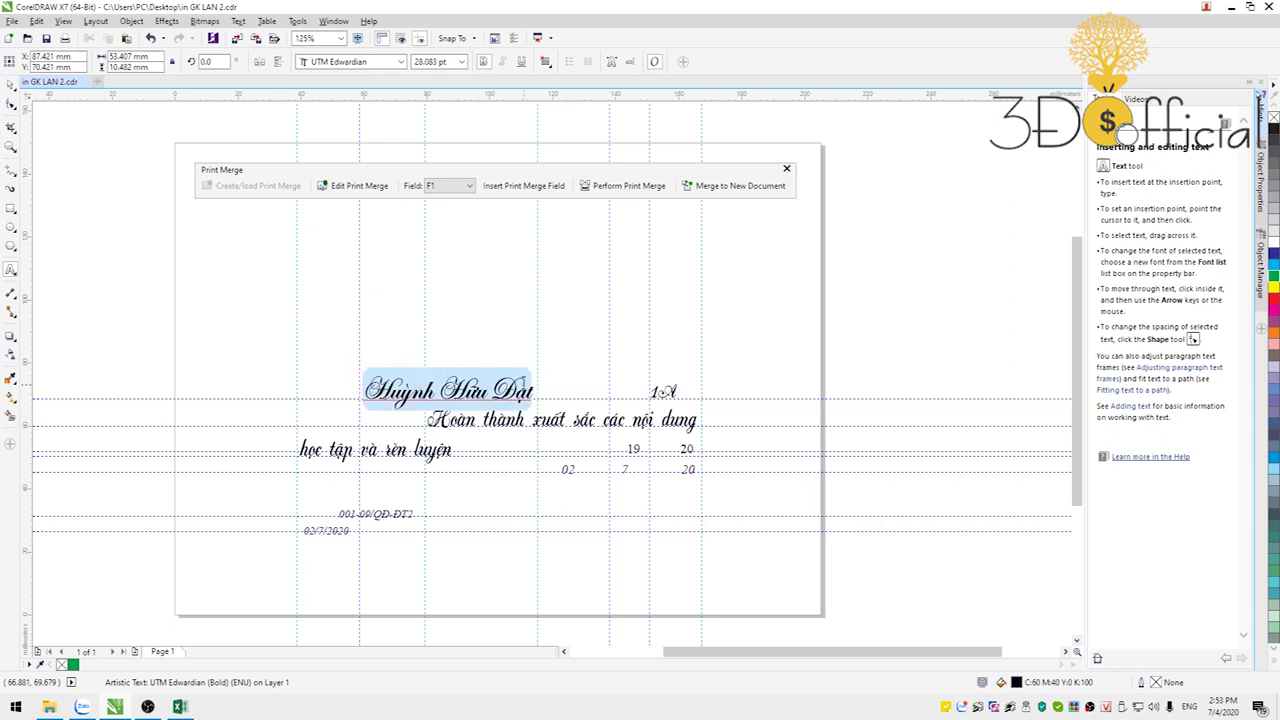
{"action": "left_click", "coordinate": [470, 187]}
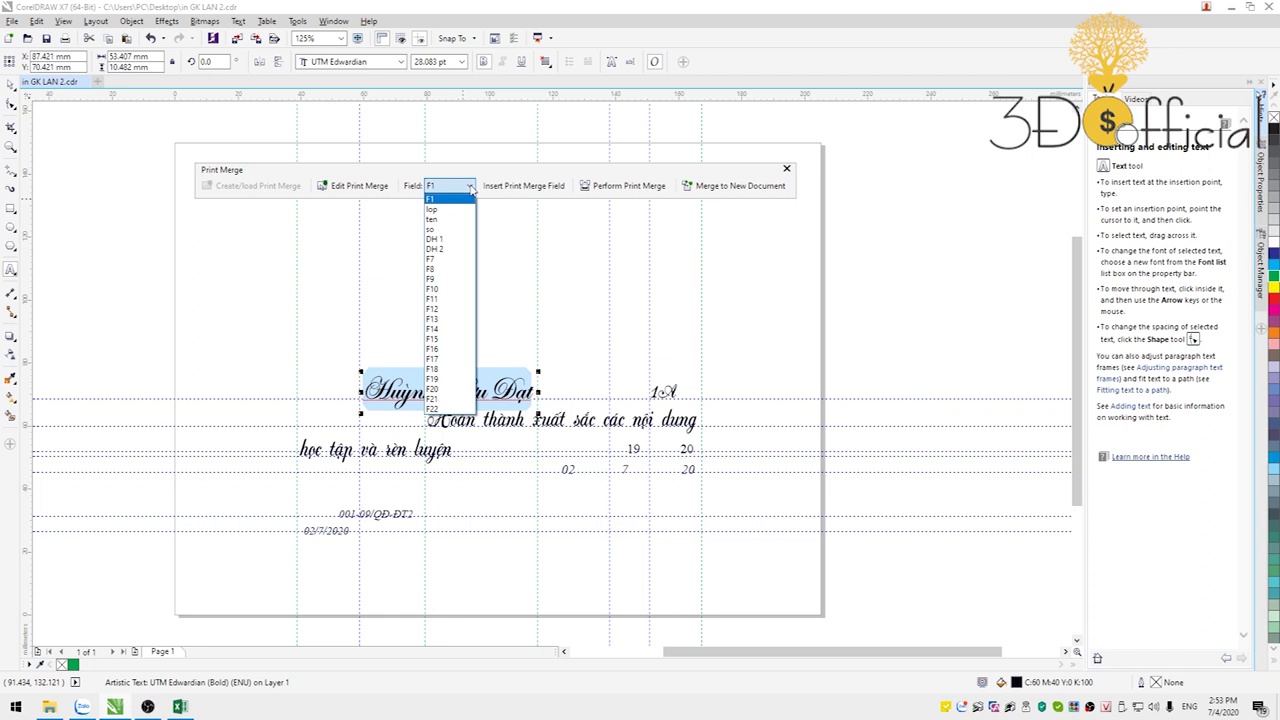
{"action": "left_click", "coordinate": [435, 220]}
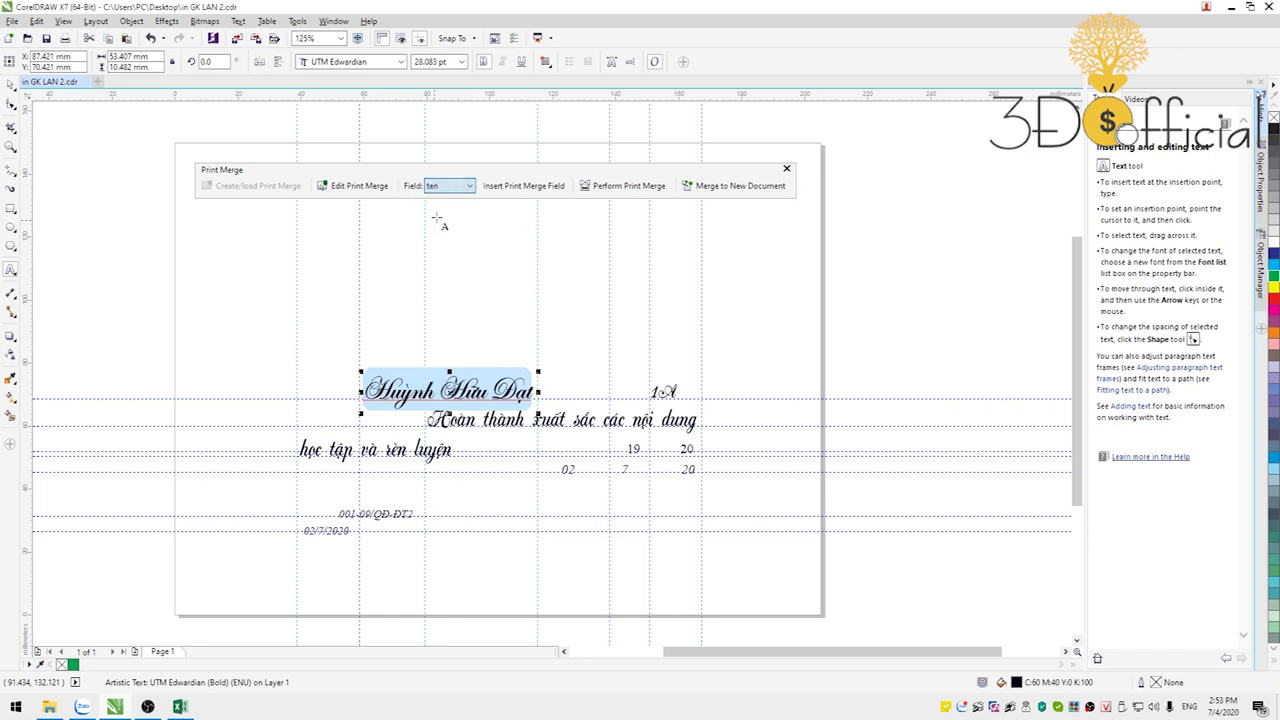
{"action": "left_click", "coordinate": [509, 190]}
Step: Replace the class text "1A" with the merge field "lop"
{"action": "left_click", "coordinate": [665, 392]}
{"action": "left_click_drag", "start_coordinate": [651, 392], "coordinate": [677, 392]}
{"action": "left_click", "coordinate": [445, 185]}
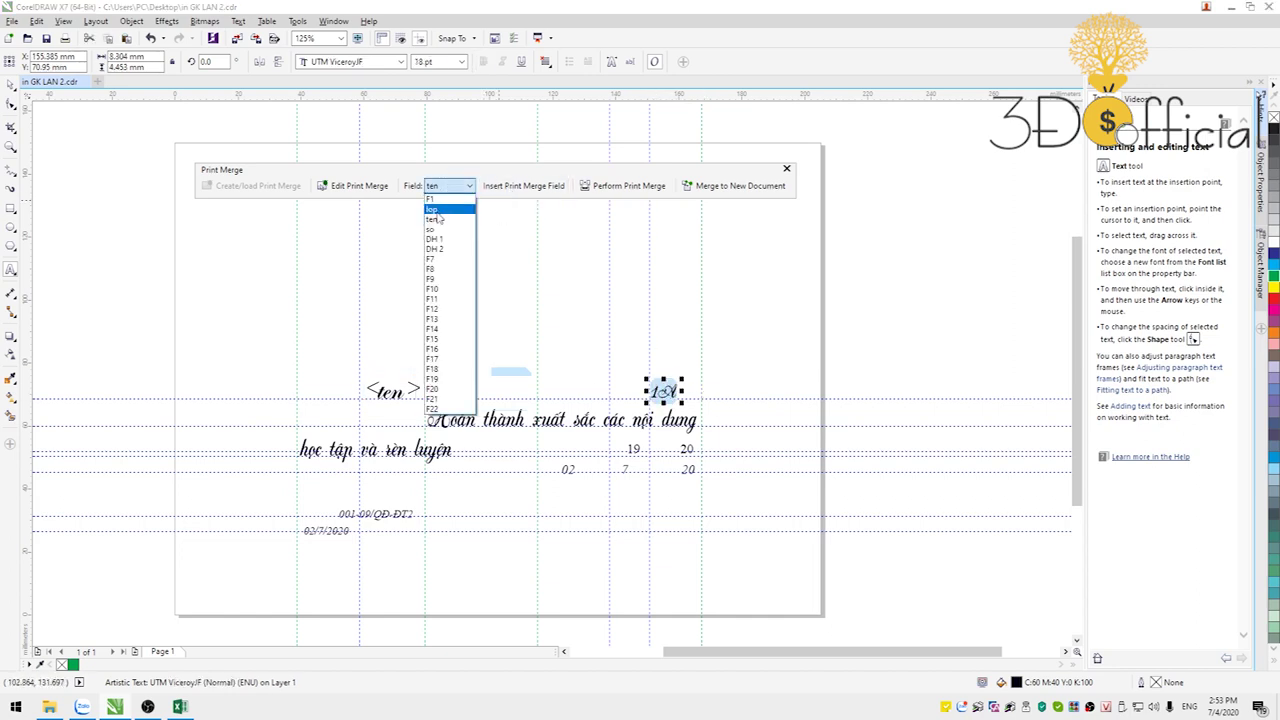
{"action": "left_click", "coordinate": [431, 209]}
{"action": "left_click", "coordinate": [523, 185]}
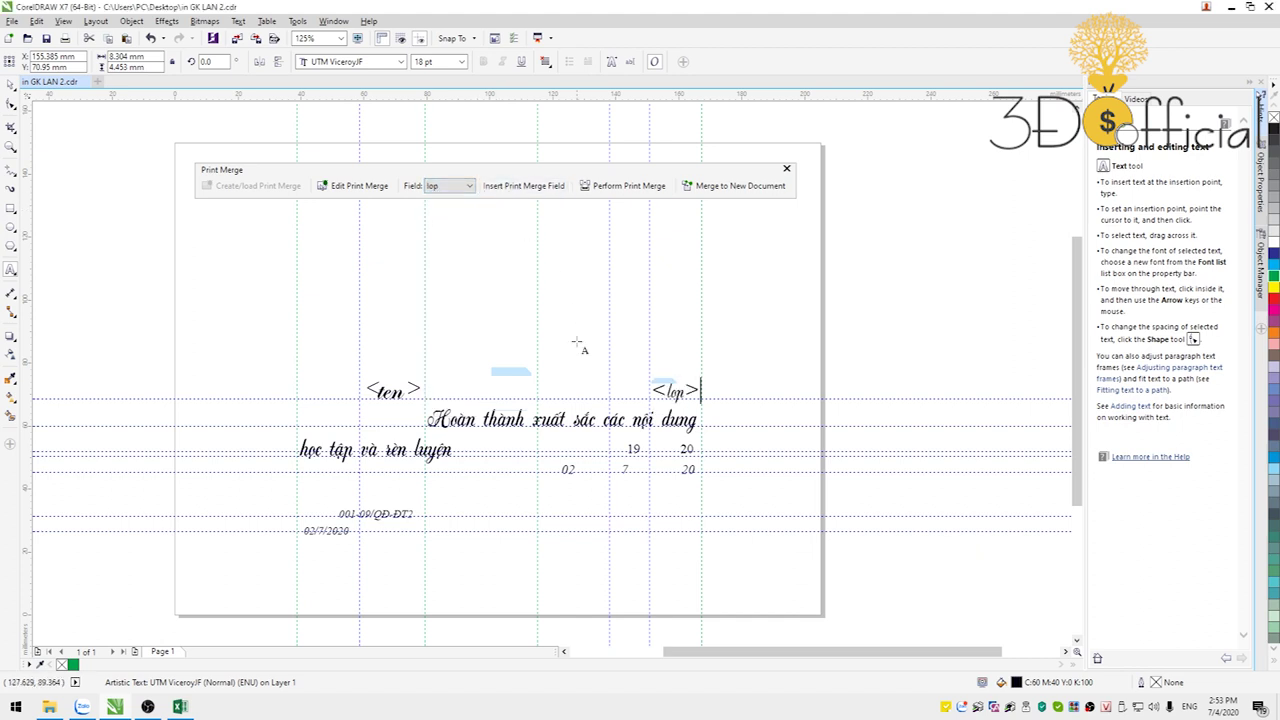